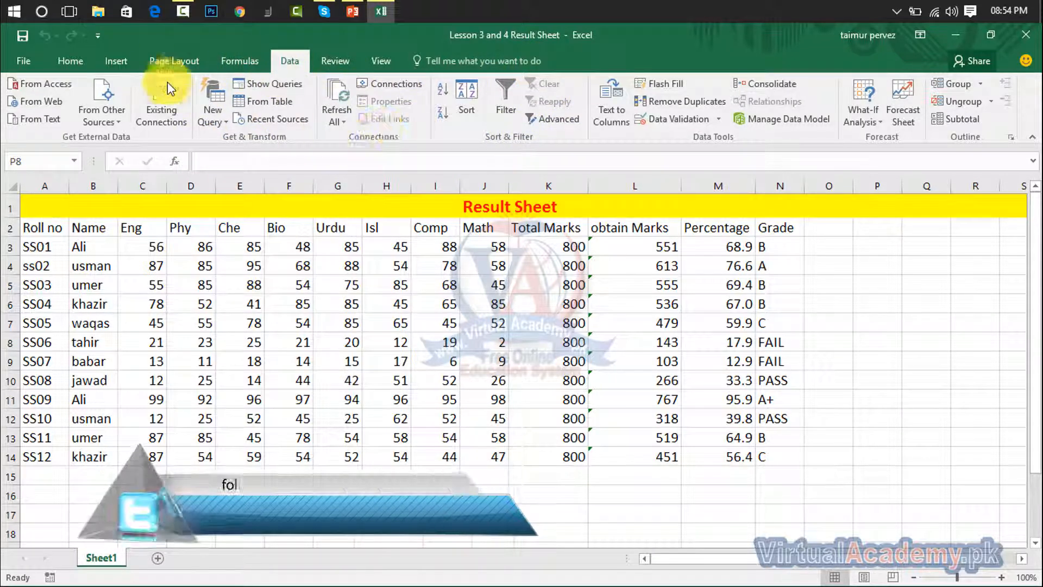
pyautogui.click(80, 62)
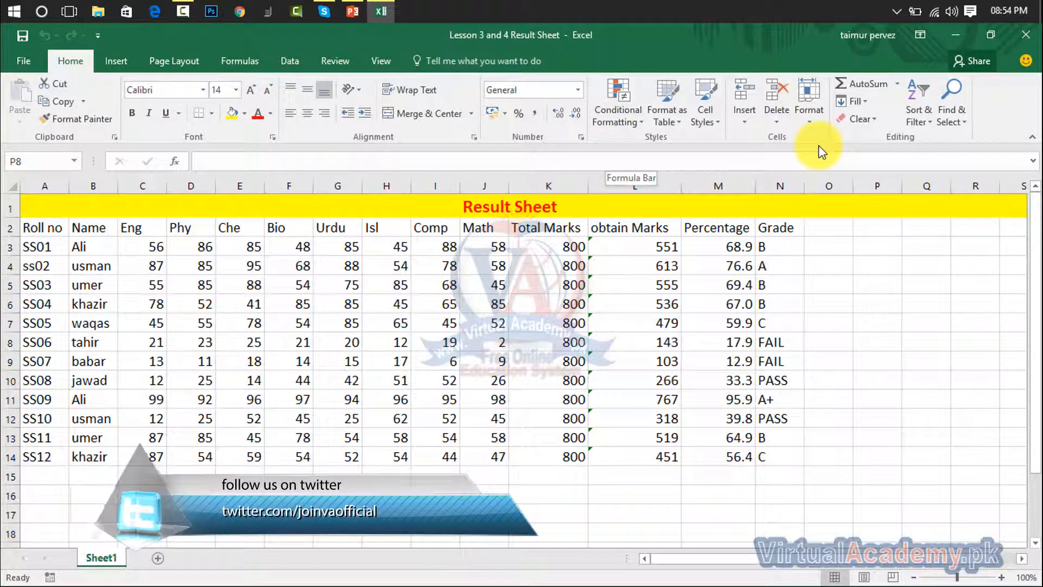
pyautogui.click(928, 116)
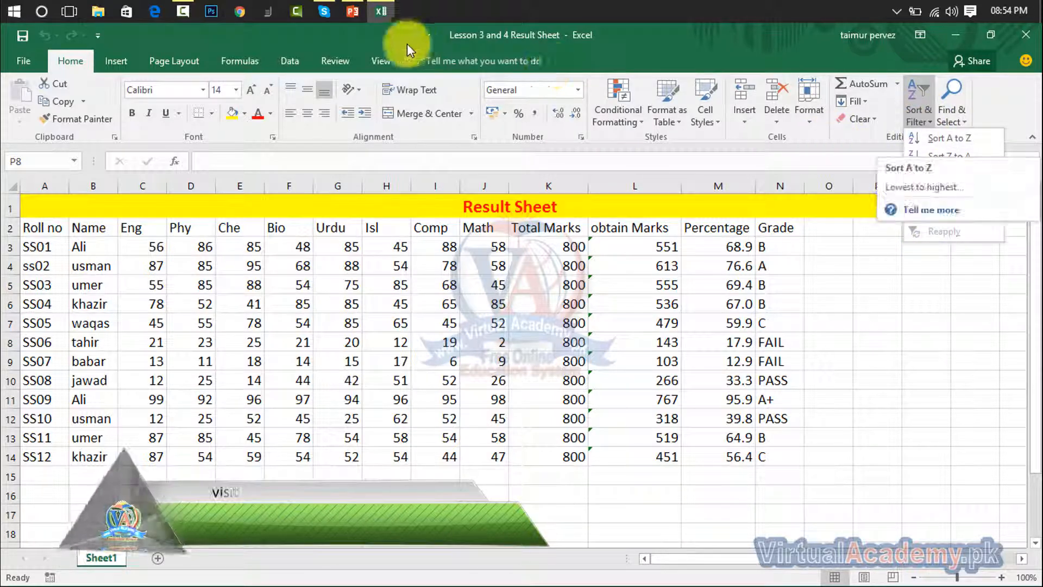
pyautogui.click(303, 61)
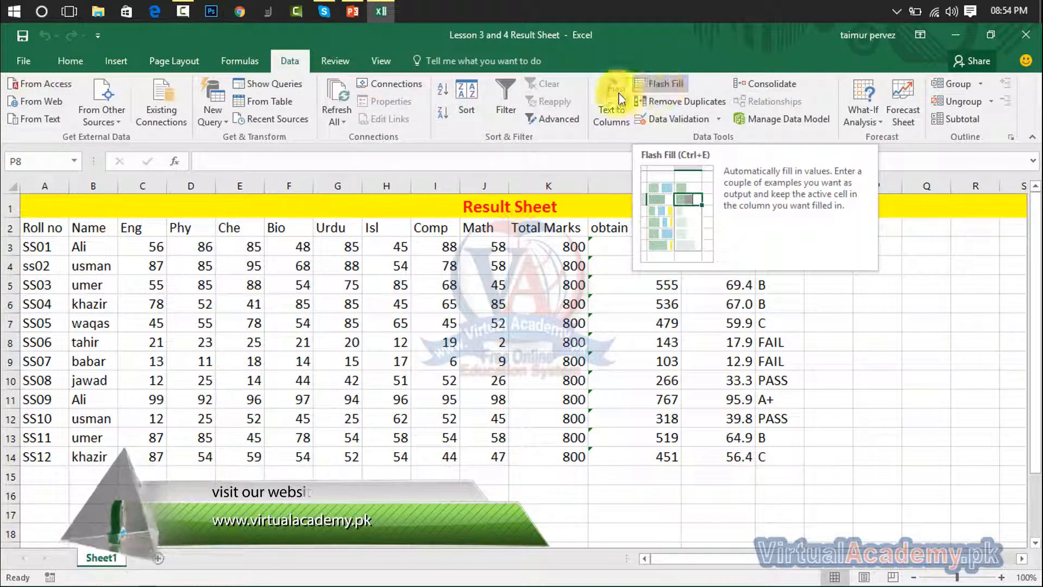
pyautogui.click(51, 63)
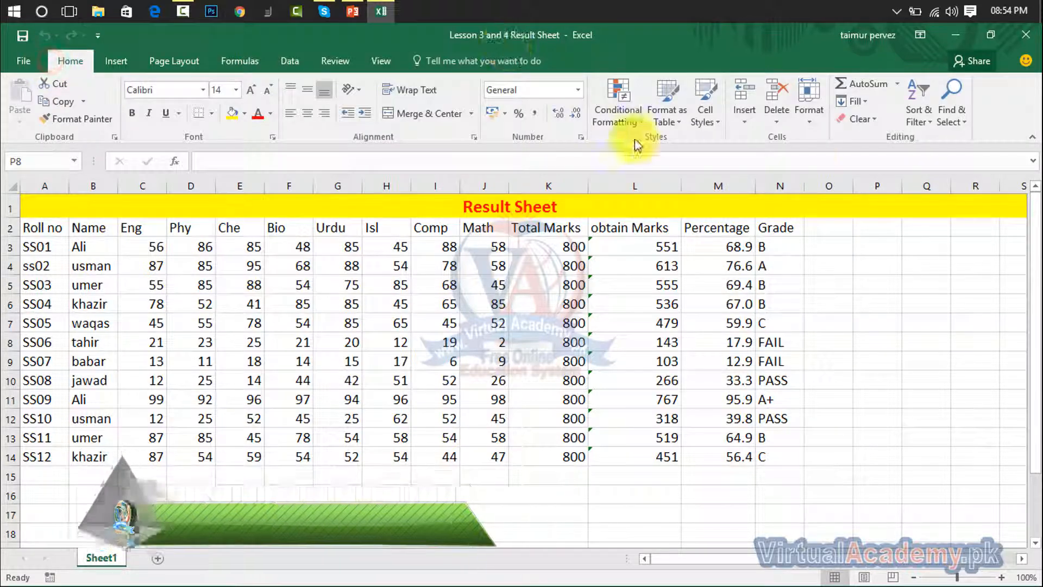
pyautogui.click(868, 103)
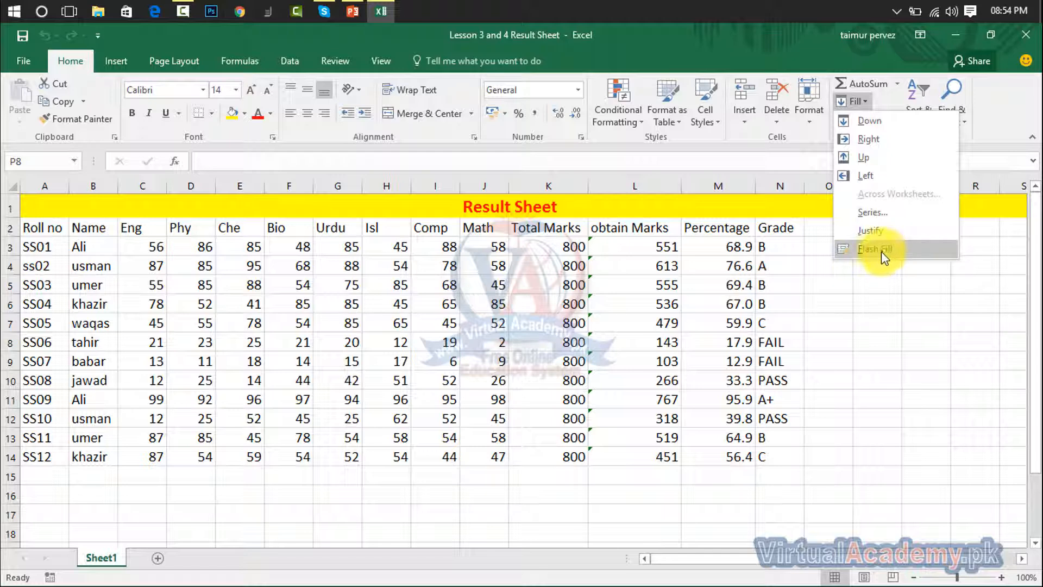
pyautogui.click(294, 61)
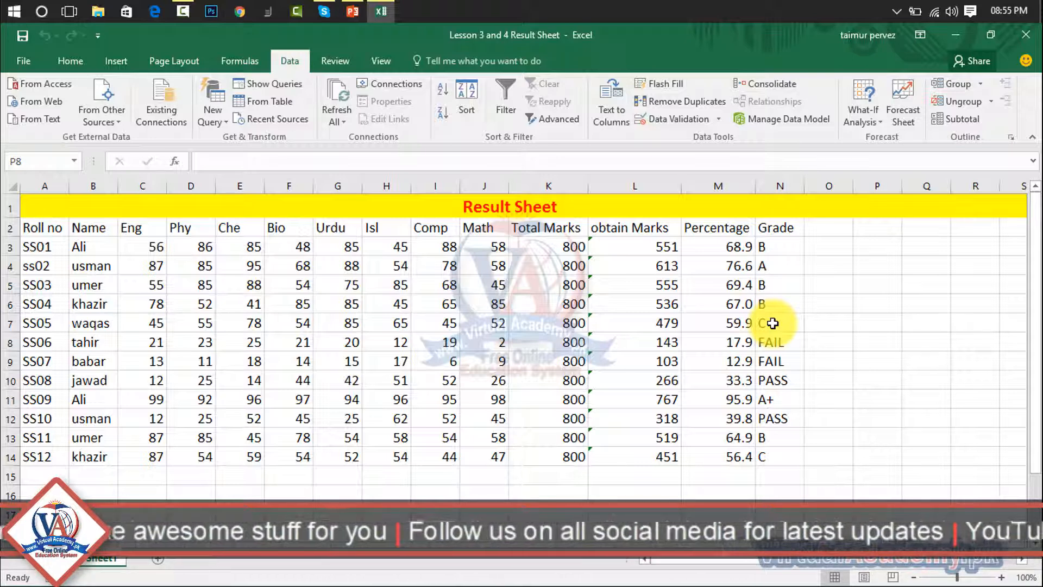
# - Try to run Remove Duplicates from the empty cell P8 outside the results table
pyautogui.click(683, 103)
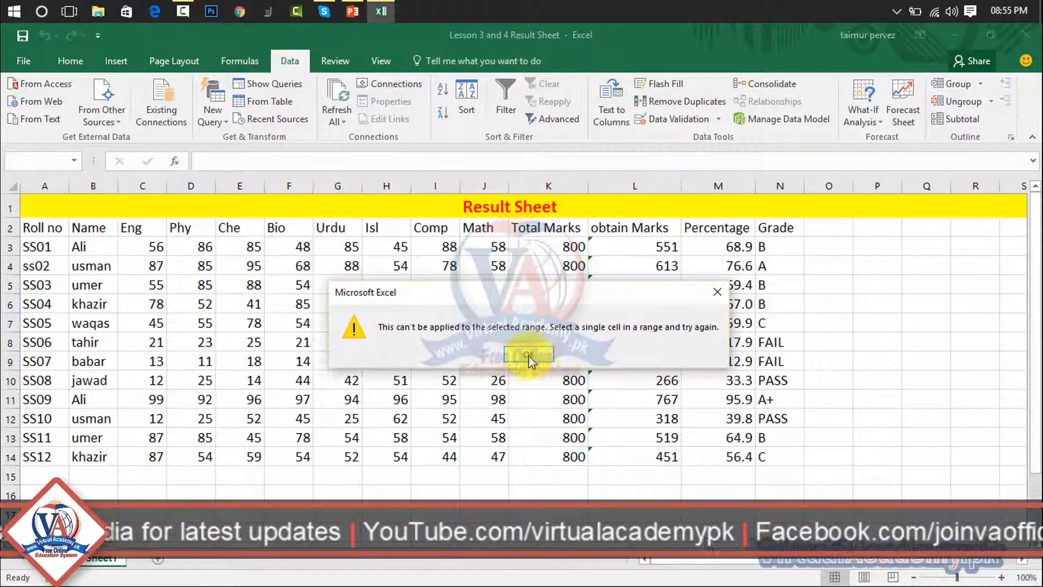
pyautogui.click(529, 357)
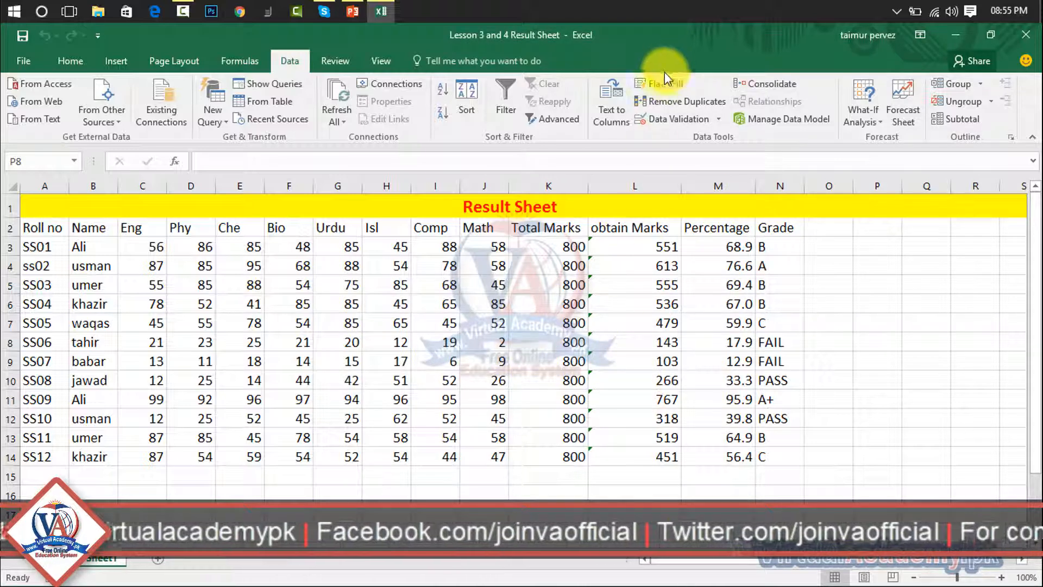
pyautogui.click(655, 101)
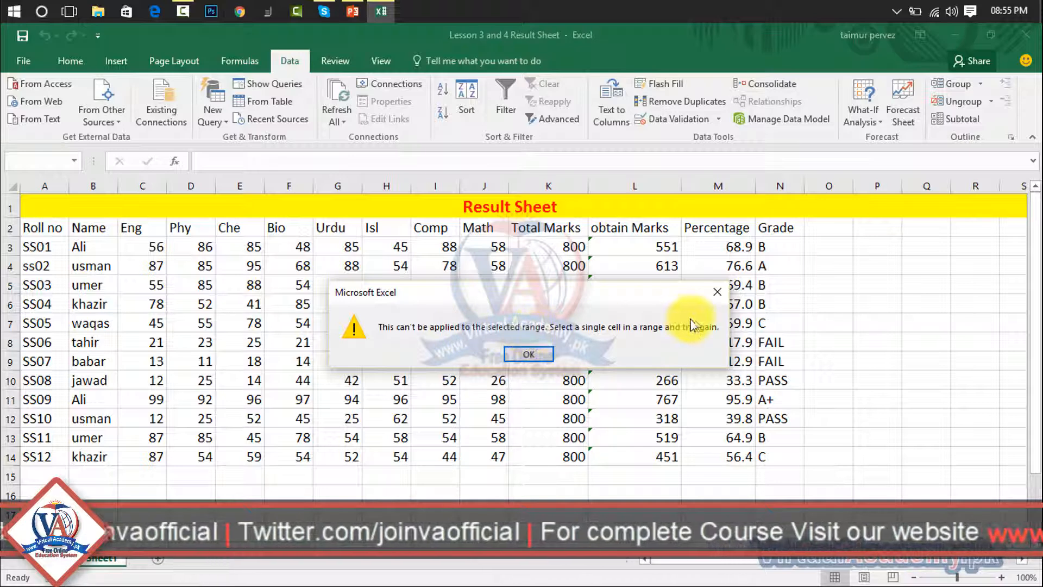
pyautogui.click(717, 291)
# - Run Remove Duplicates on range A2:N15 with all columns selected and headers recognised, and dismiss the result
pyautogui.moveTo(33, 228); pyautogui.dragTo(771, 466)
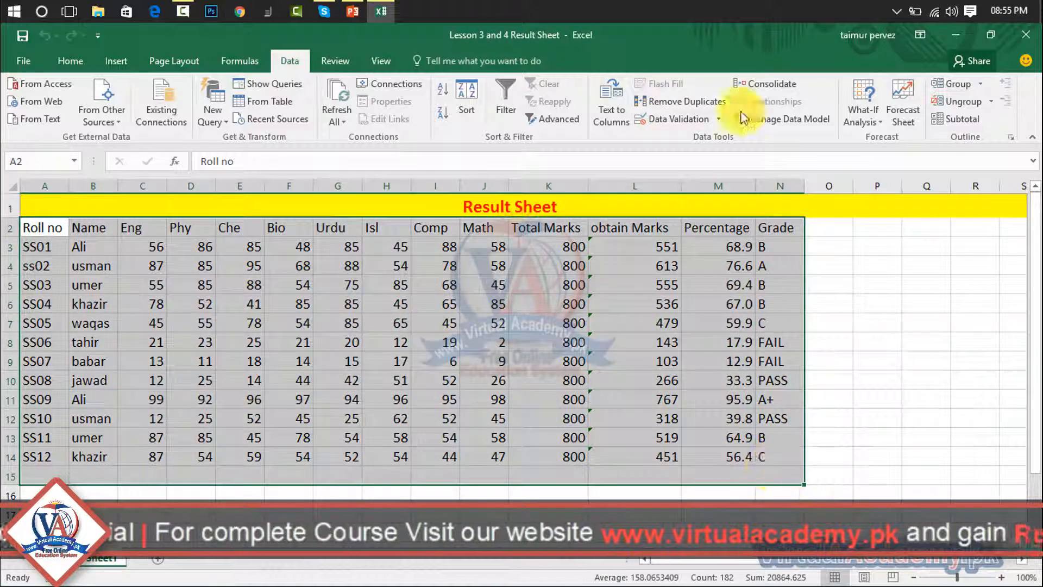
pyautogui.click(713, 102)
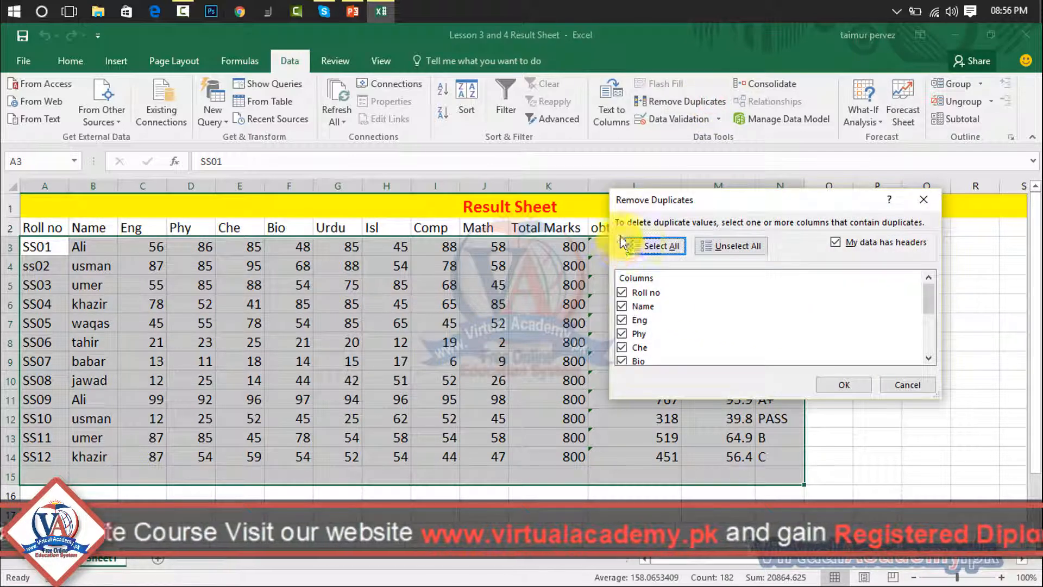
pyautogui.click(644, 246)
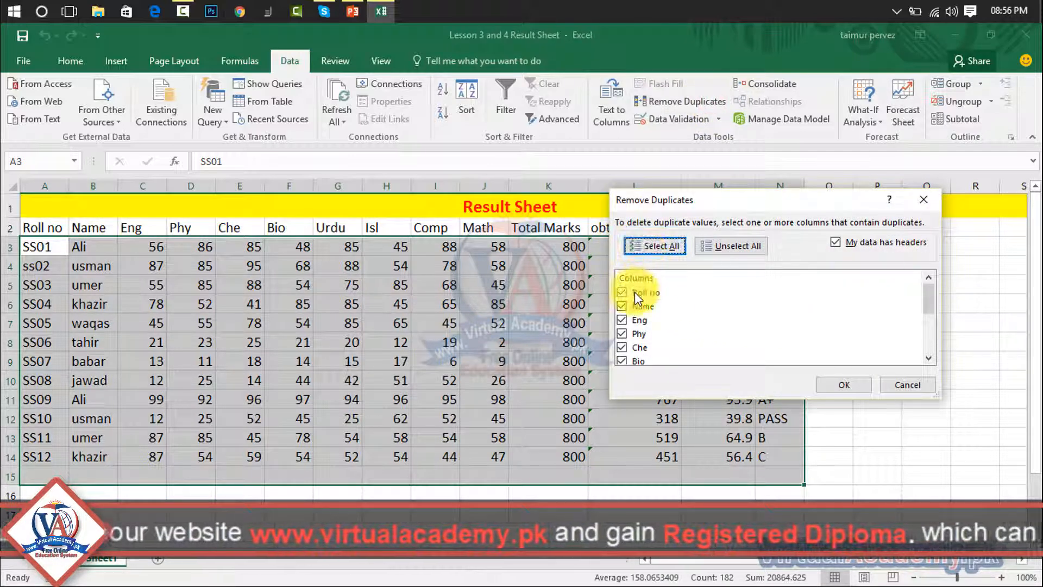
pyautogui.click(852, 384)
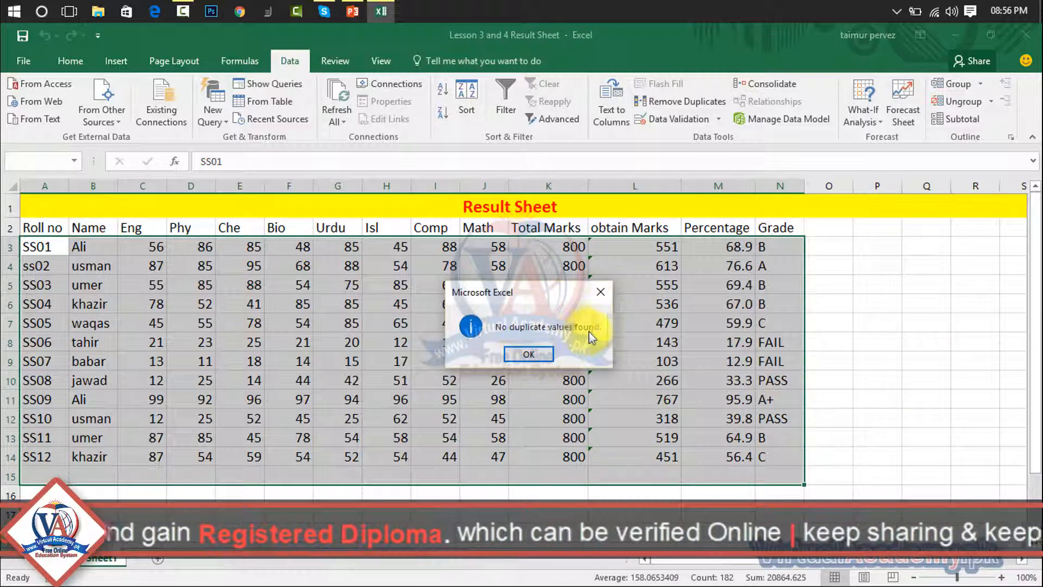
pyautogui.click(601, 285)
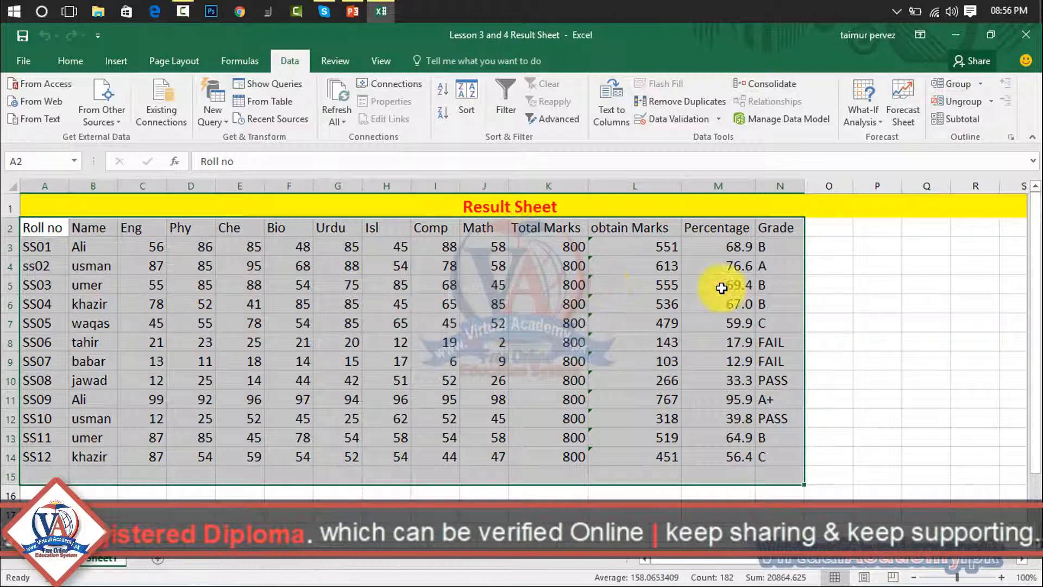
pyautogui.click(719, 119)
pyautogui.click(890, 270)
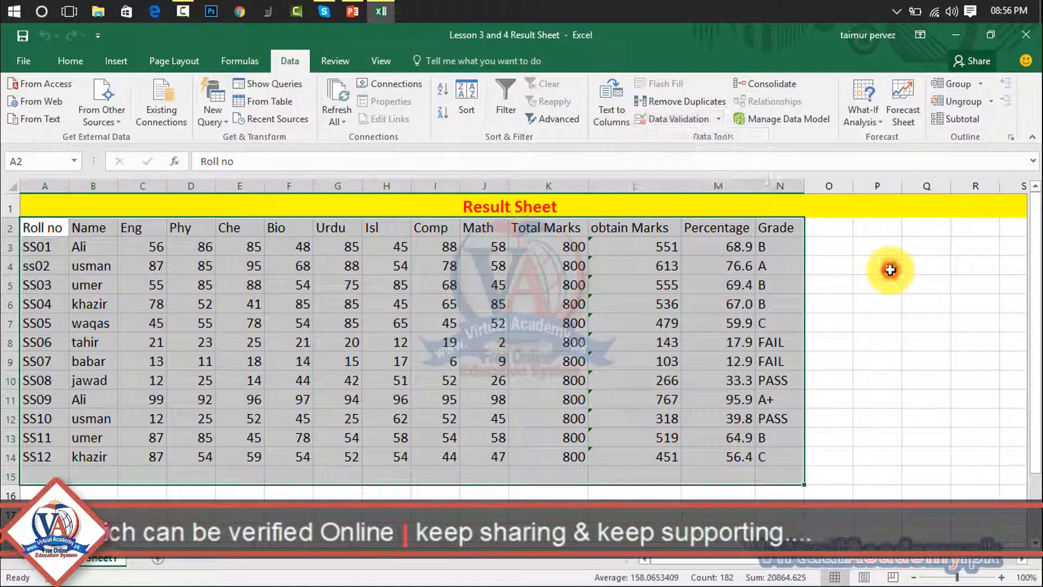
pyautogui.click(624, 299)
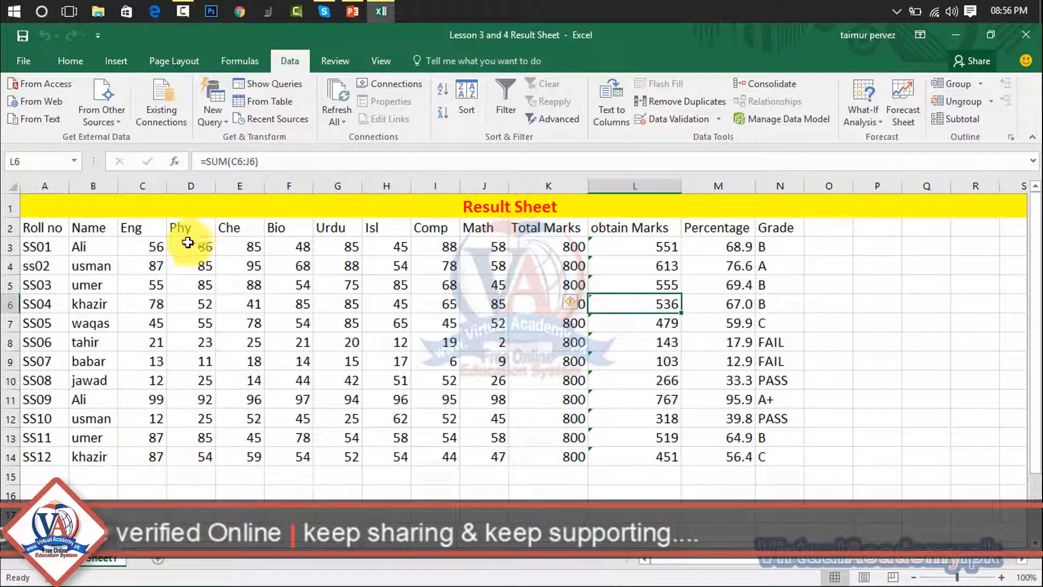
# - Set a data validation rule on the subject marks C3:J14 allowing whole numbers between 0 and 100
pyautogui.moveTo(153, 248); pyautogui.dragTo(482, 451)
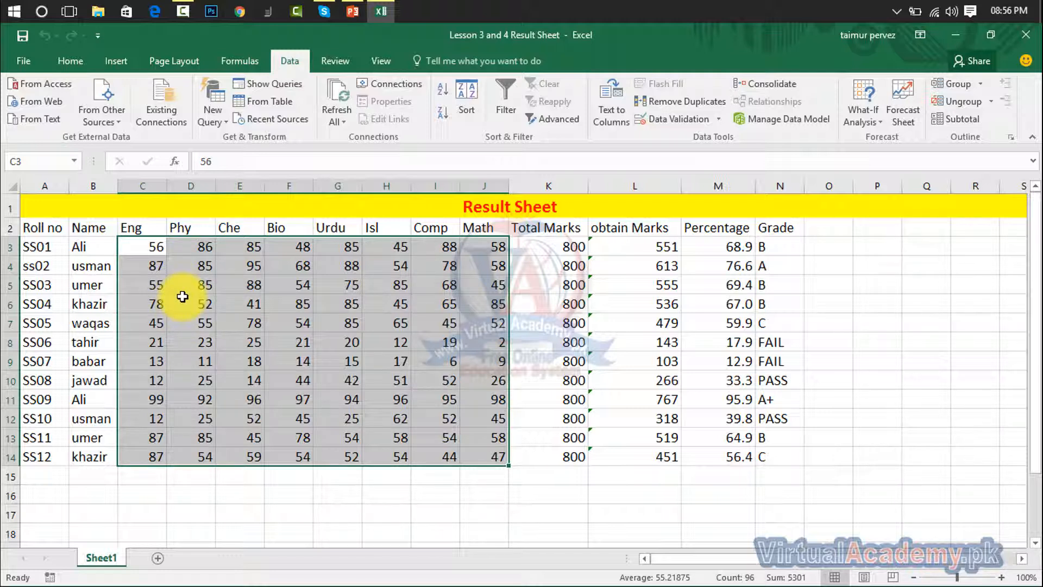
pyautogui.click(719, 122)
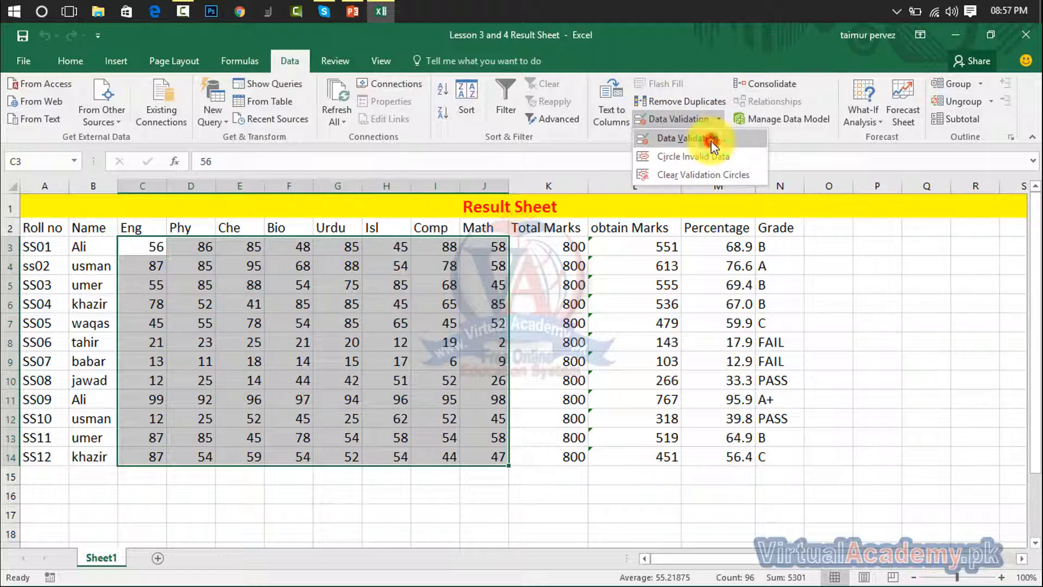
pyautogui.click(712, 142)
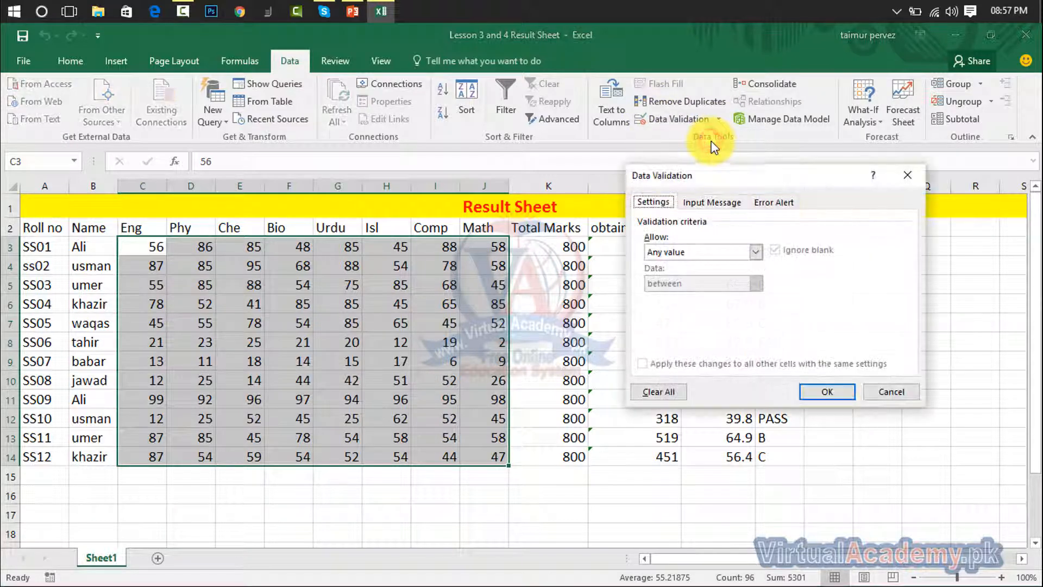
pyautogui.click(660, 251)
pyautogui.click(662, 276)
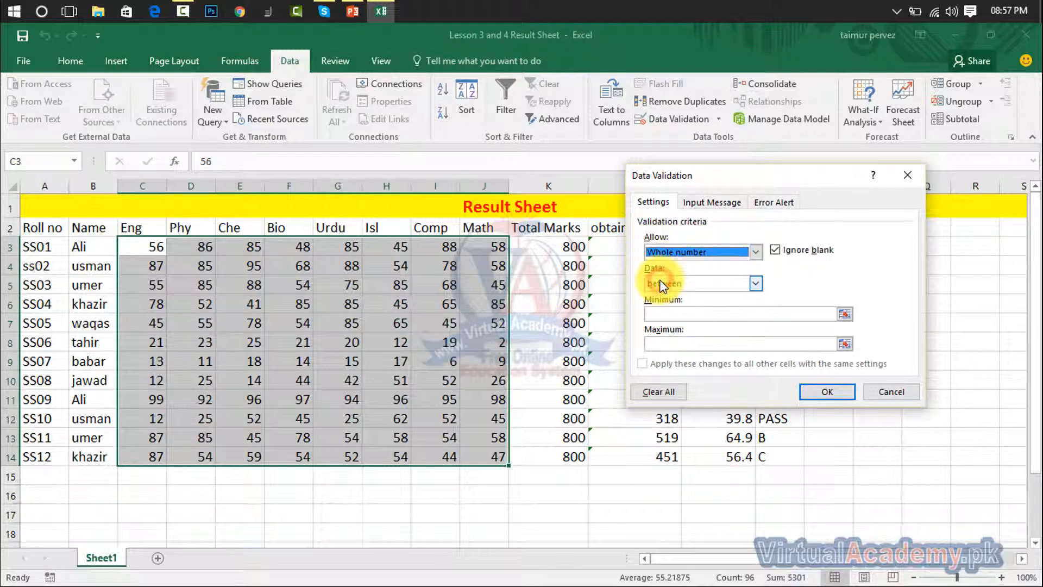
pyautogui.click(663, 315)
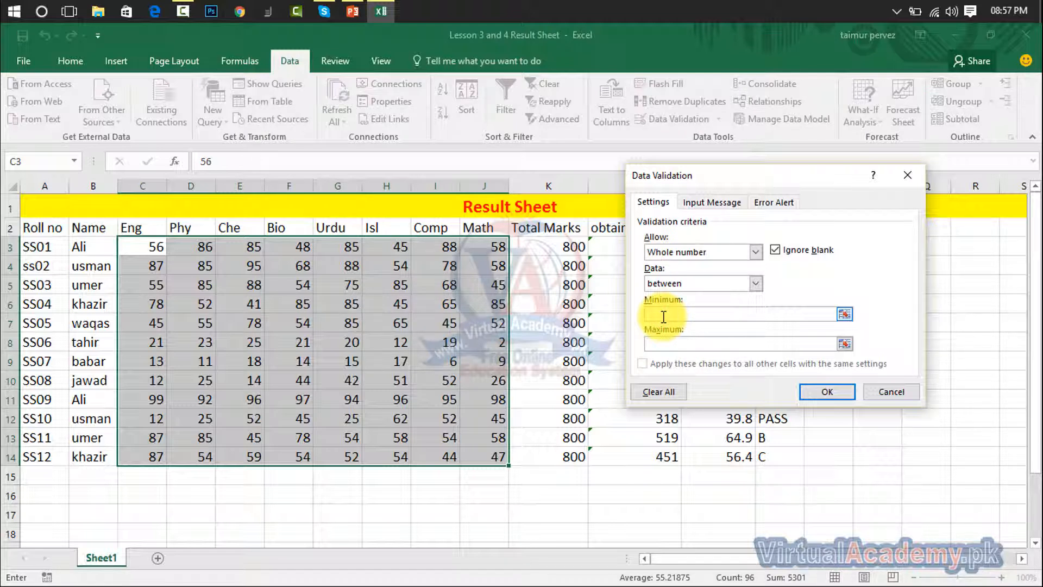
pyautogui.write('0')
pyautogui.click(662, 342)
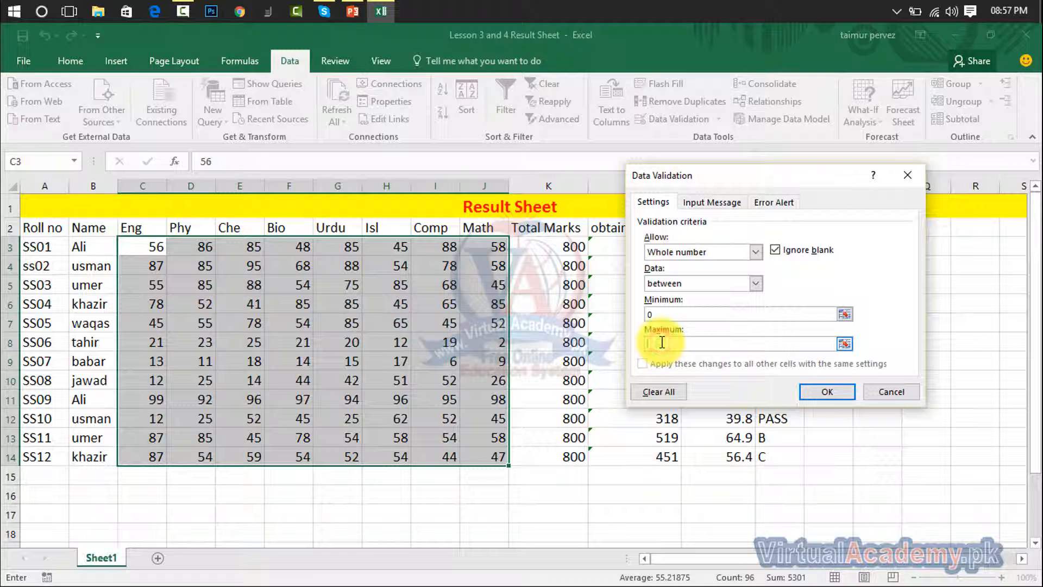
pyautogui.write('100')
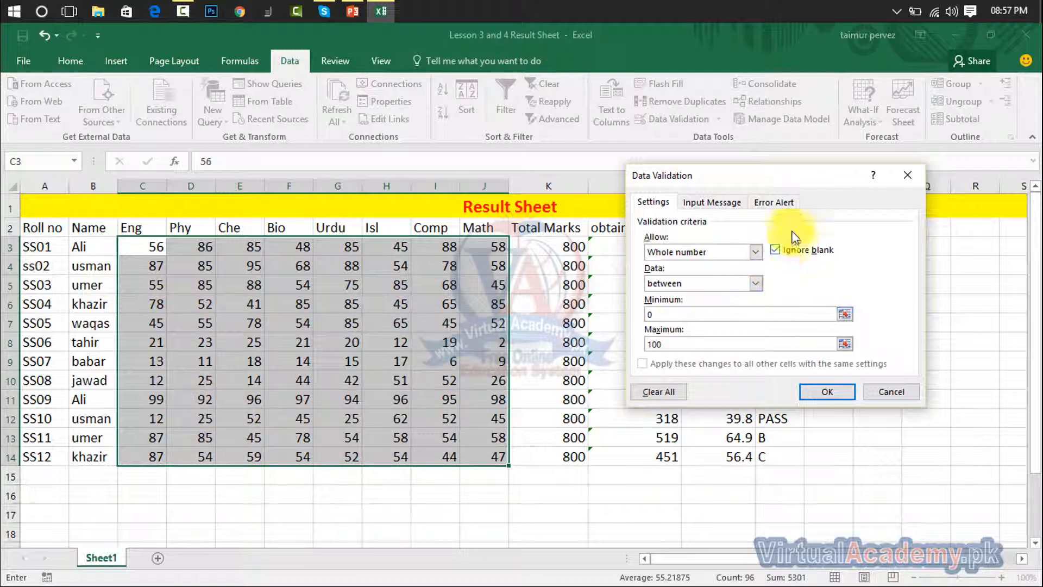
# - Give the validation an input message titled "please" with the text "input your value"
pyautogui.click(720, 202)
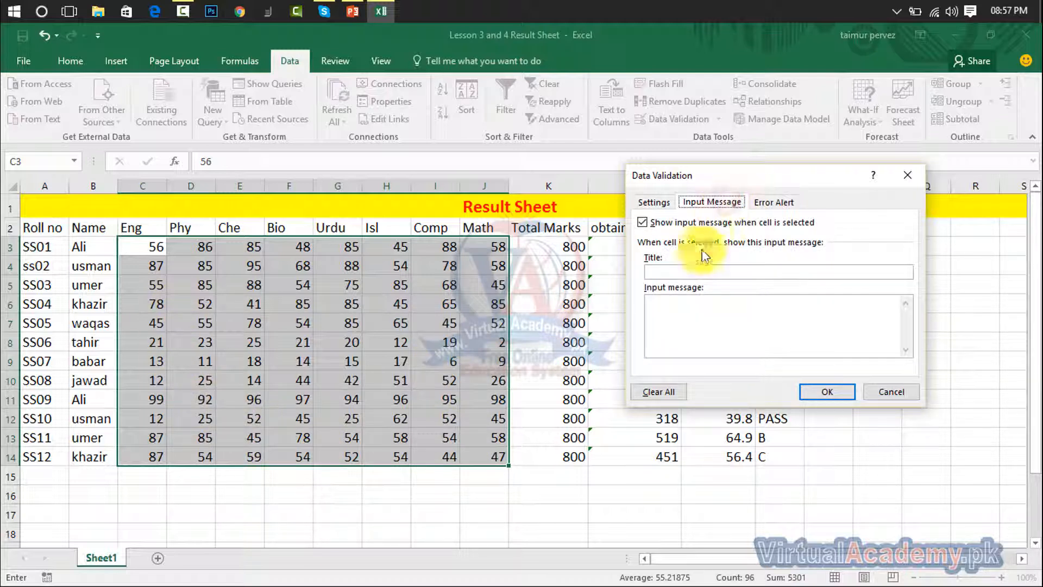
pyautogui.click(690, 272)
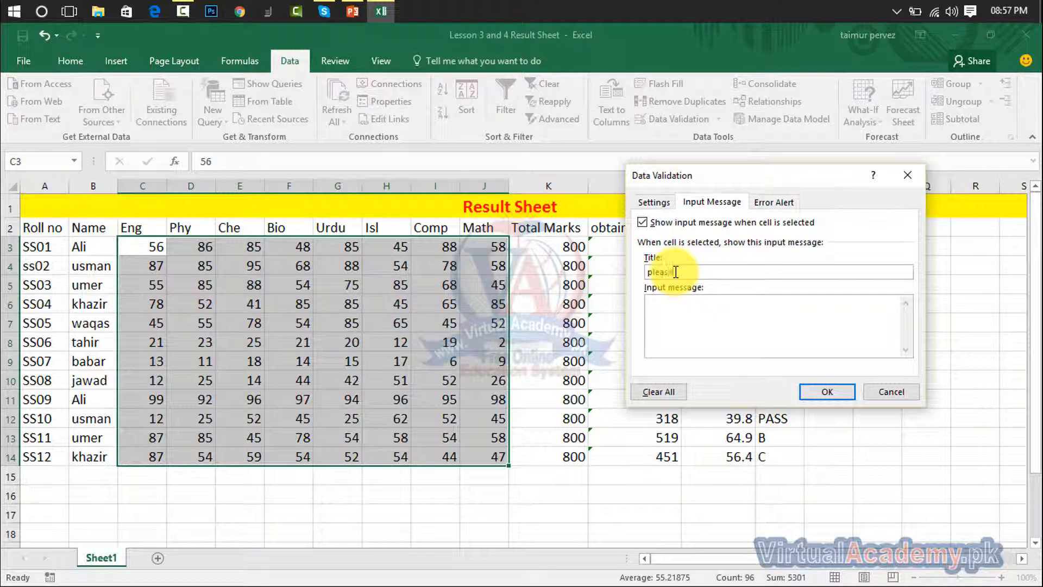
pyautogui.click(675, 305)
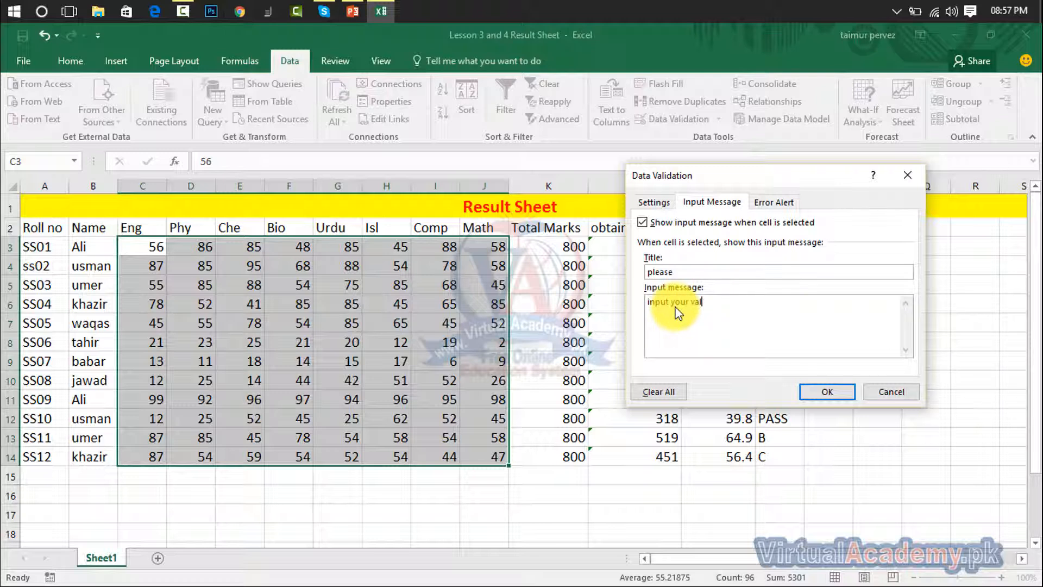
# - Add a Stop error alert titled "sorry" with the message "your value is out of range" and apply the validation
pyautogui.click(768, 206)
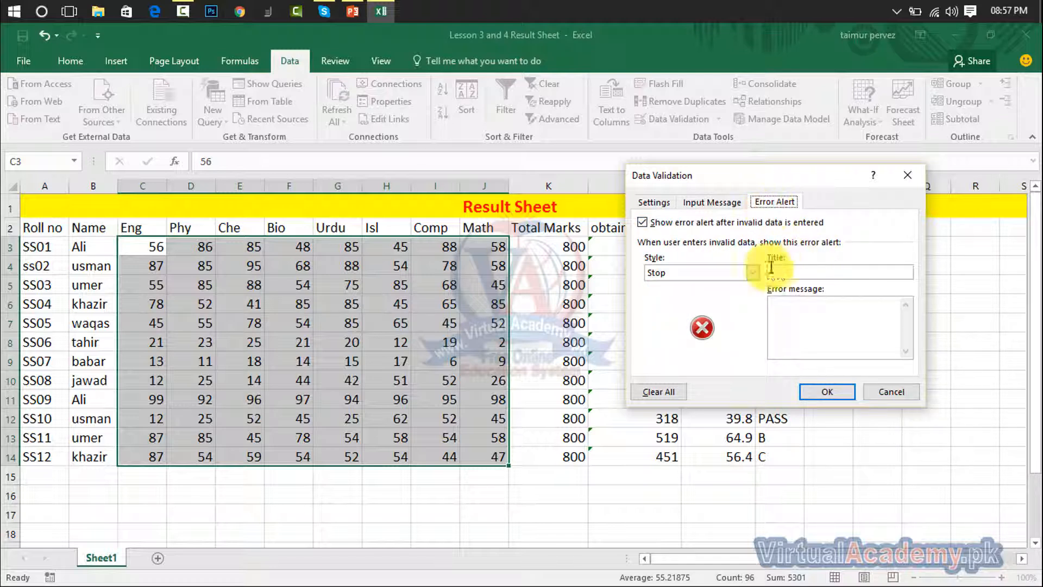
pyautogui.click(811, 270)
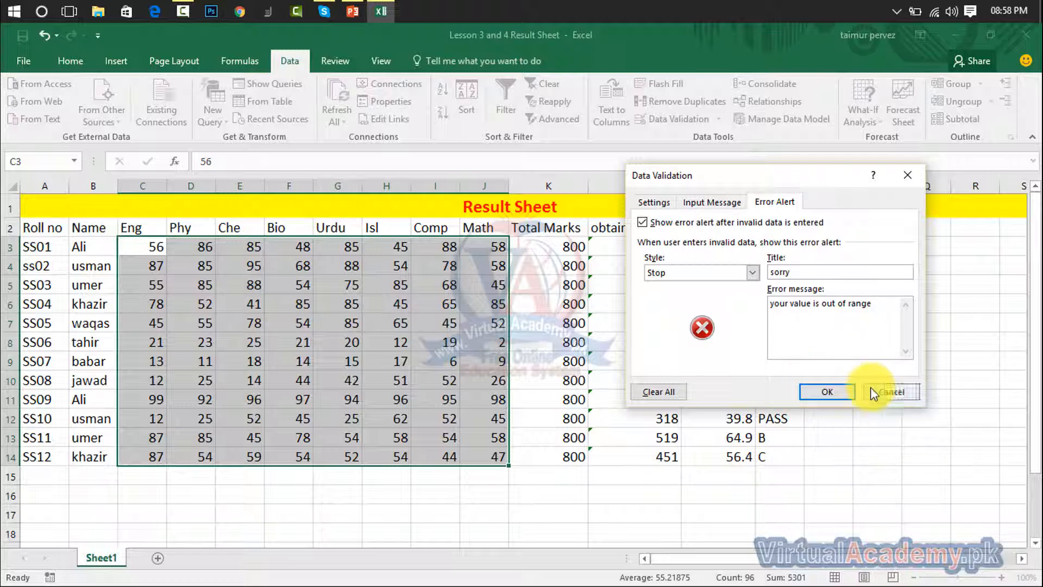
pyautogui.click(838, 391)
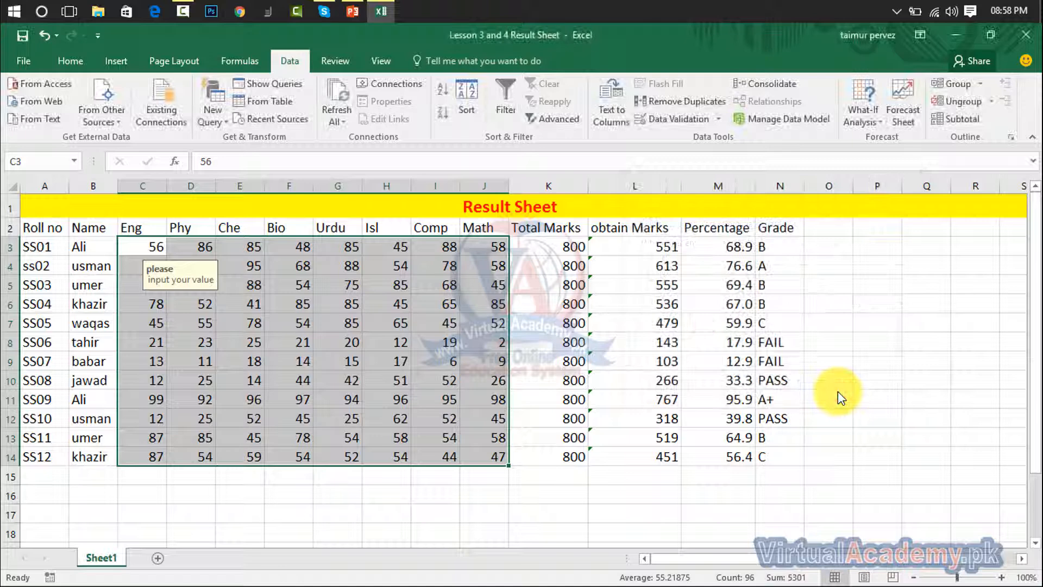
# - Check the input message on the Eng mark in C3, moving from outside the marks range and back out
pyautogui.click(871, 379)
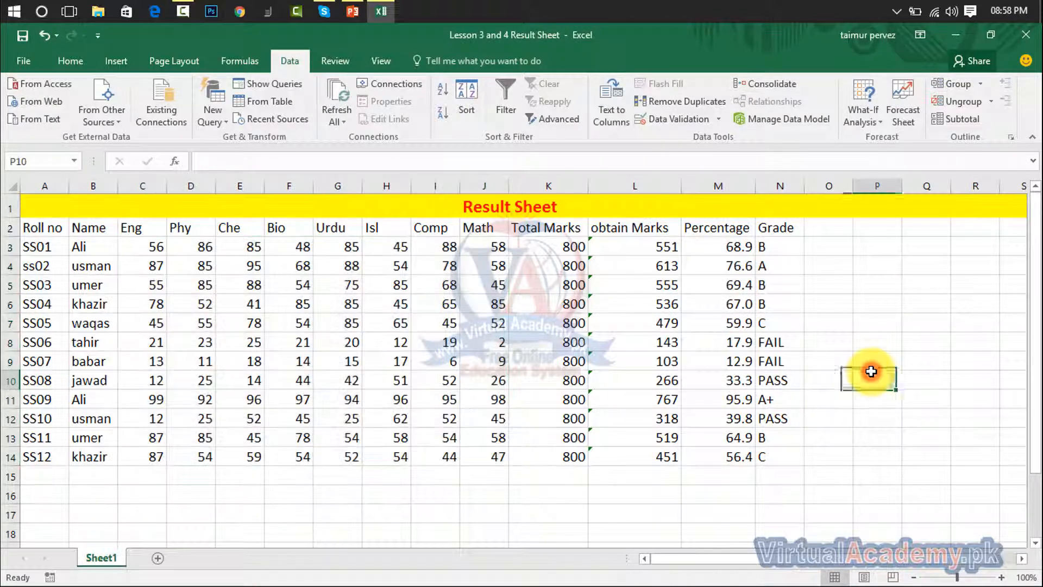
pyautogui.click(143, 249)
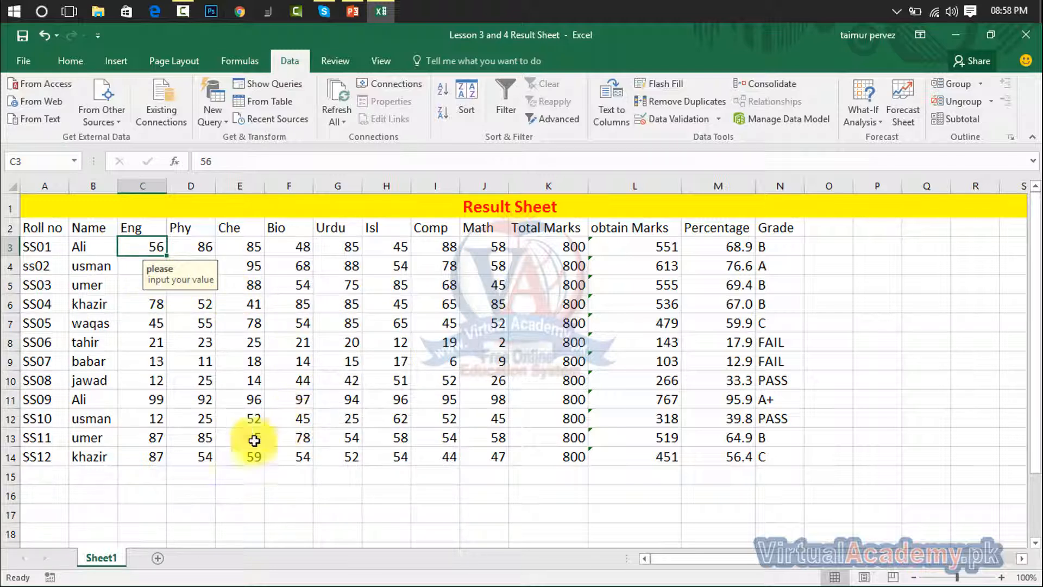
pyautogui.click(182, 500)
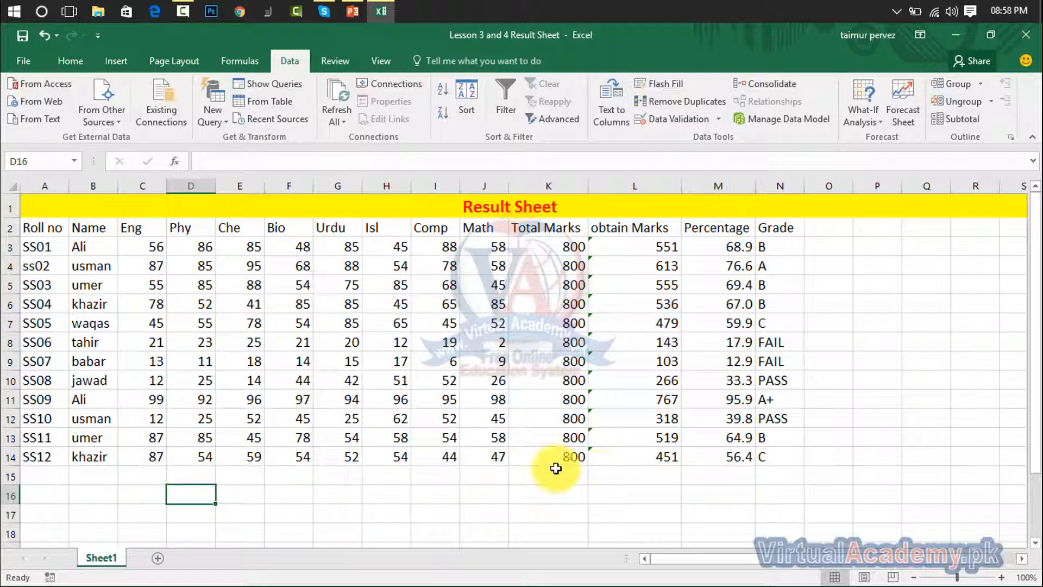
# - Set the Eng mark of roll number SS01 in cell C3 to 100
pyautogui.click(144, 245)
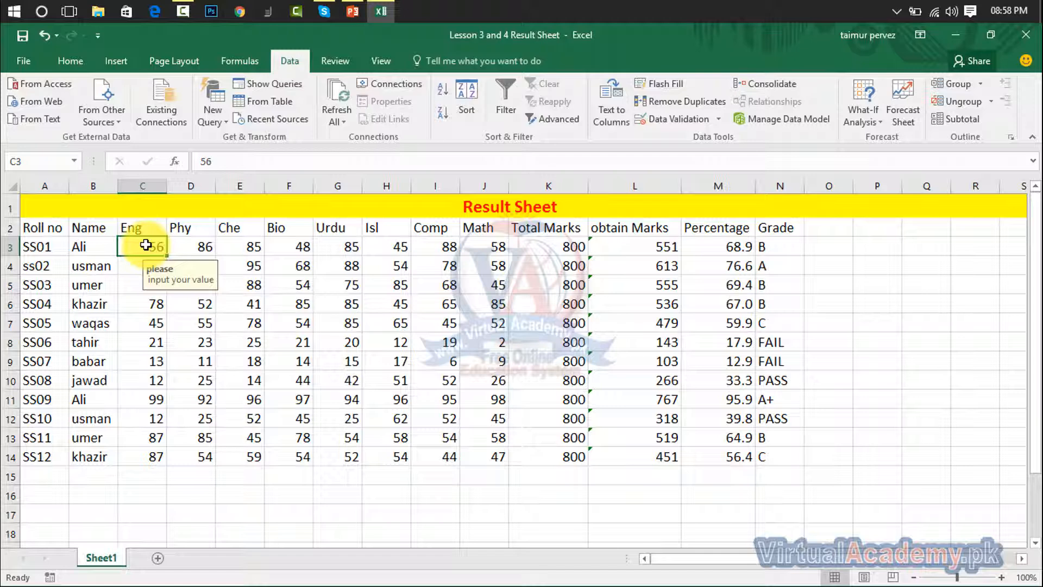
pyautogui.write('100')
pyautogui.press('Return')
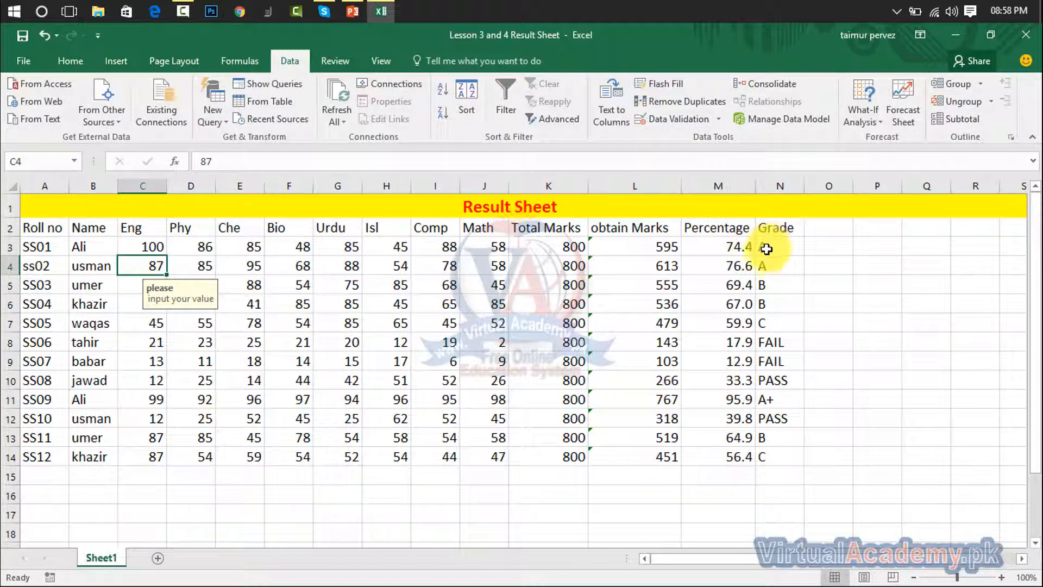
# - Test in-range Eng marks for roll number SS01 in cell C3, entering 2 and 0
pyautogui.click(157, 249)
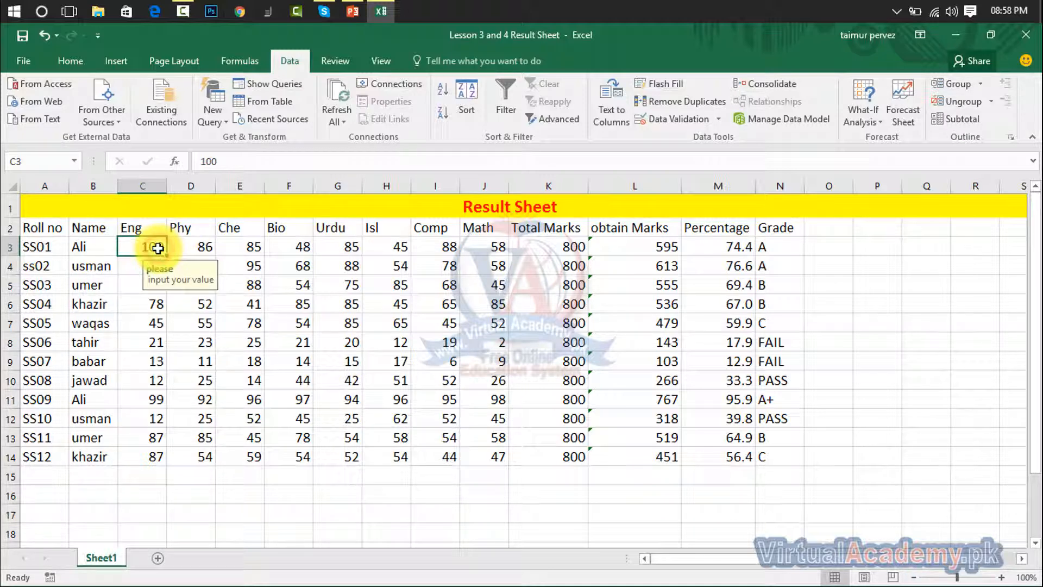
pyautogui.write('2')
pyautogui.press('Return')
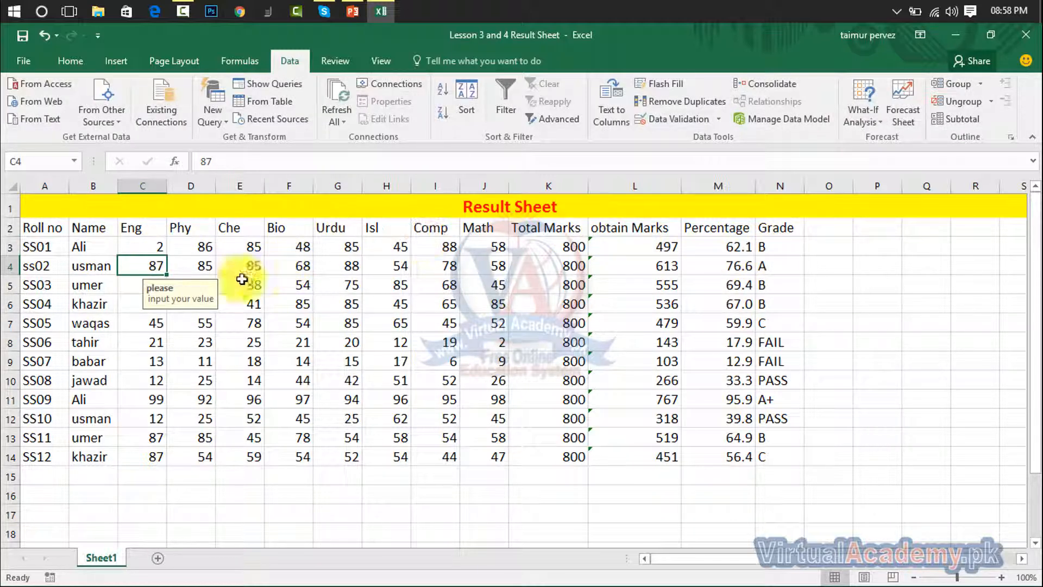
pyautogui.click(152, 250)
pyautogui.write('0')
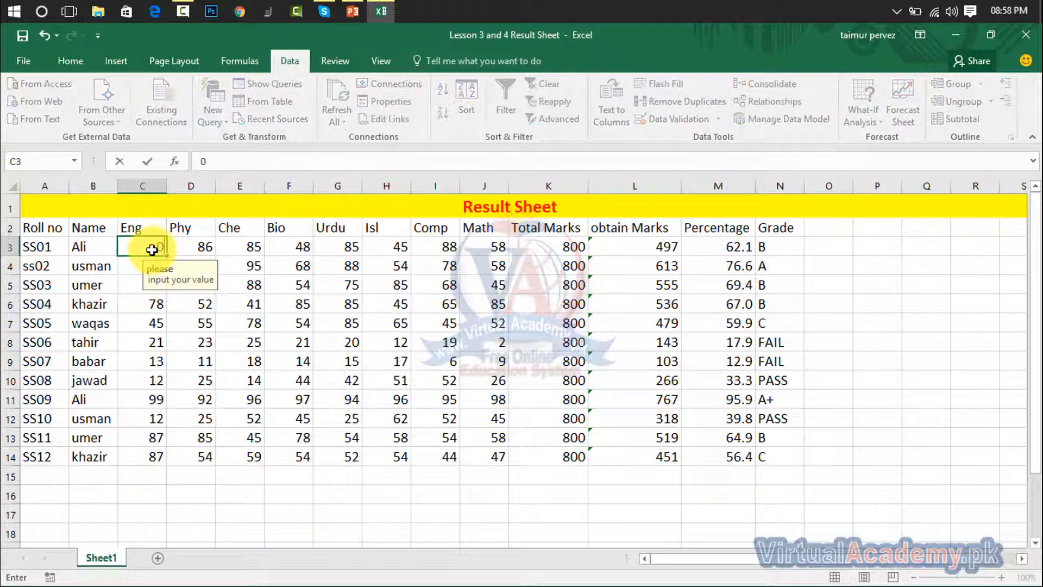
pyautogui.click(525, 254)
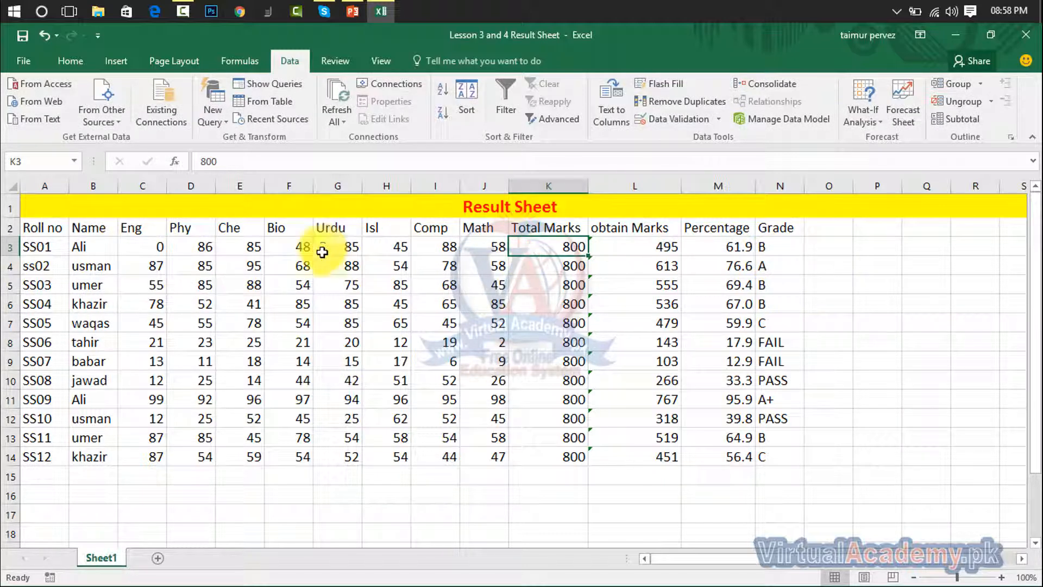
# - Try out-of-range Eng marks of 105 and 101 in cell C3, dismissing the error alert each time
pyautogui.click(154, 251)
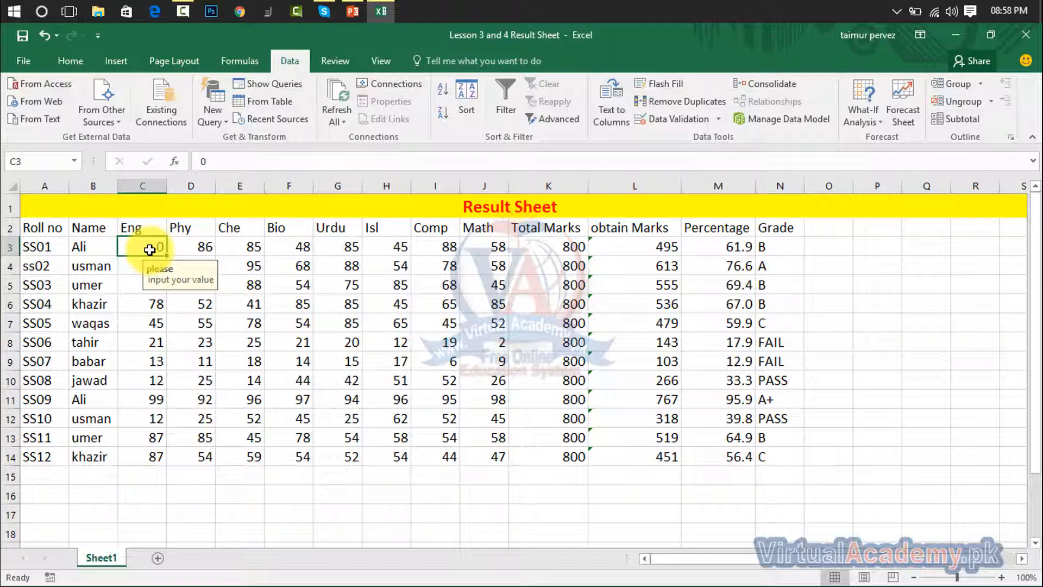
pyautogui.write('1')
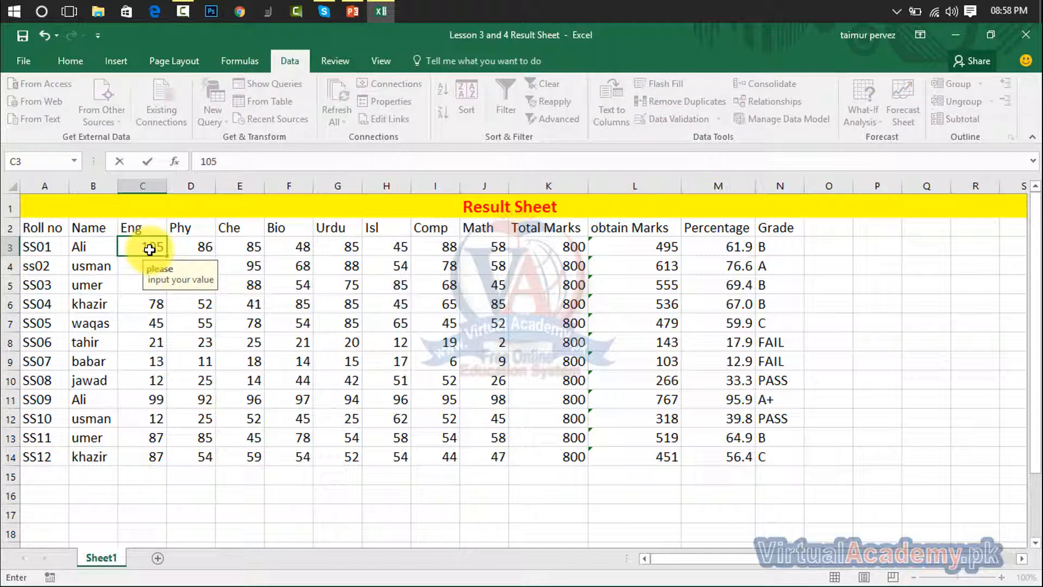
pyautogui.write('05')
pyautogui.press('Return')
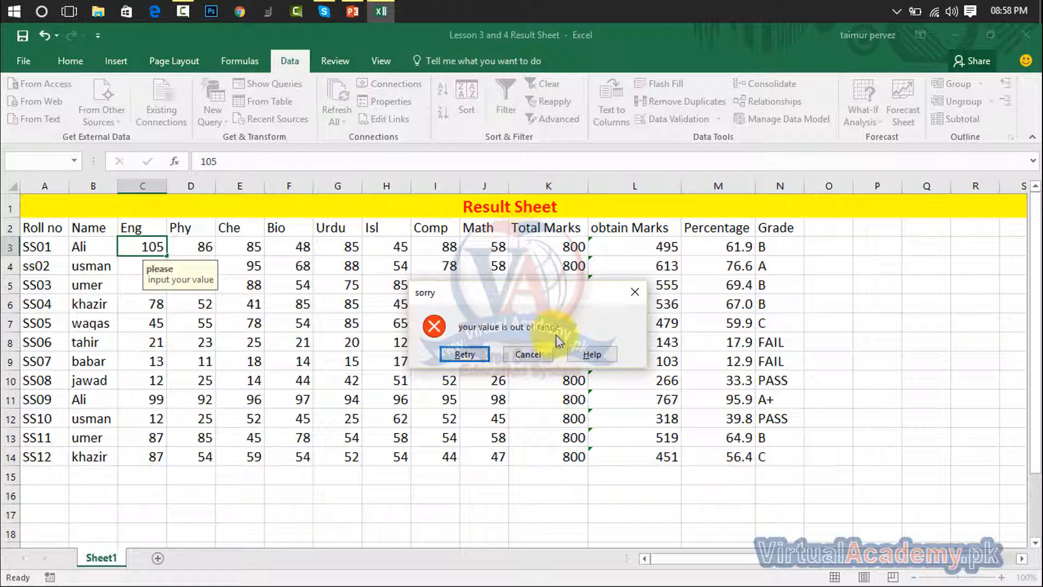
pyautogui.click(634, 292)
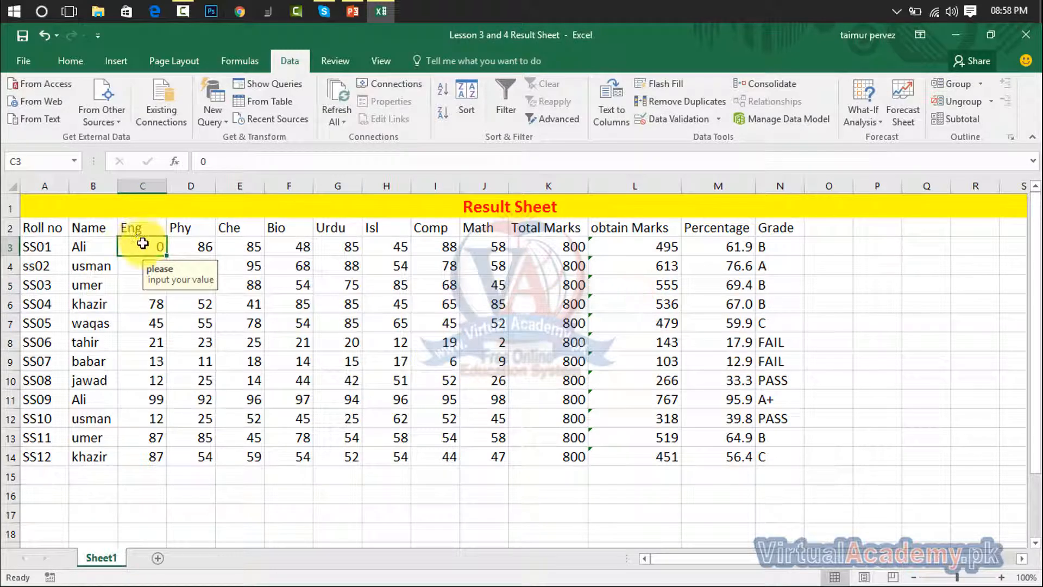
pyautogui.write('101')
pyautogui.press('Return')
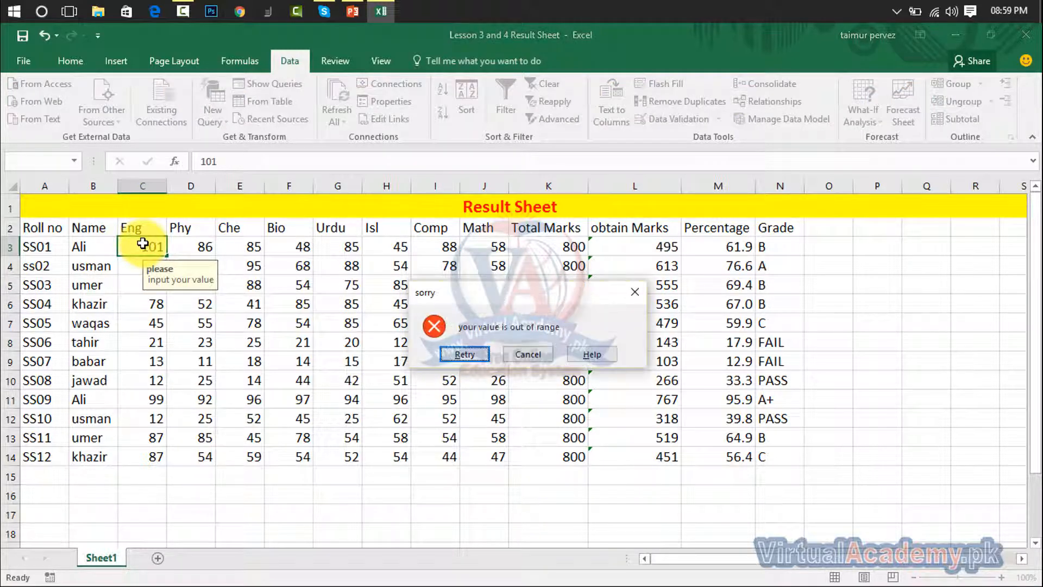
pyautogui.click(634, 292)
# - Try an out-of-range Isl mark of 105 for roll number SS06 in cell H8 and dismiss the error alert
pyautogui.click(378, 337)
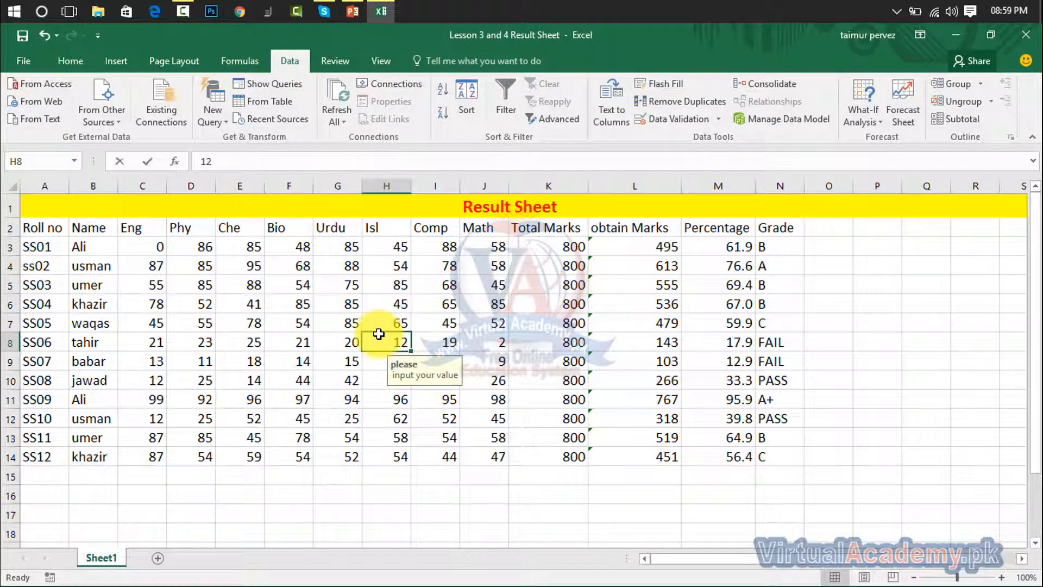
pyautogui.write('105')
pyautogui.press('Return')
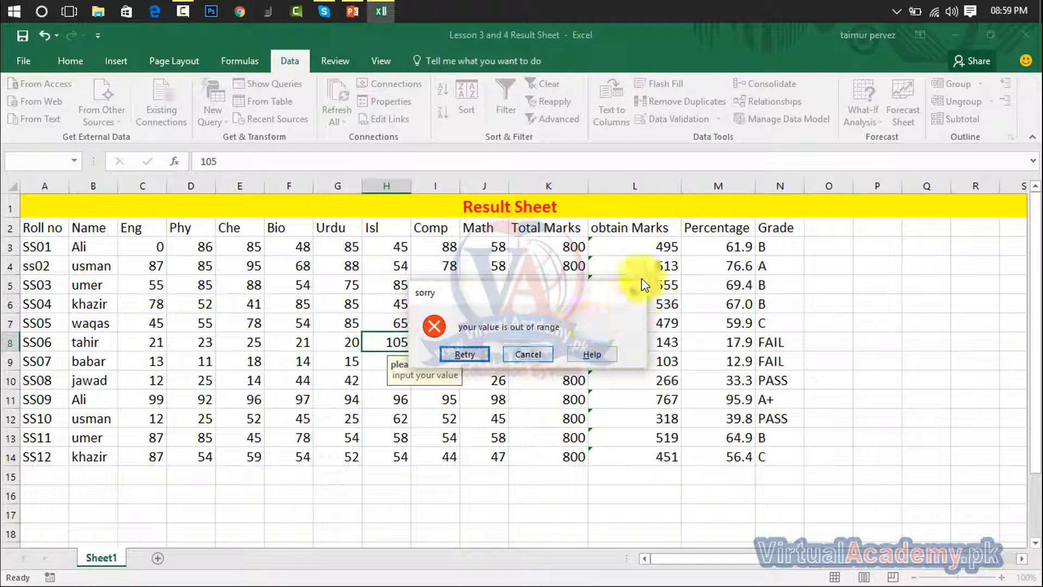
pyautogui.click(638, 287)
# - Try a negative Che mark of -1 for roll number ss02 in cell E4 and dismiss the error alert
pyautogui.click(230, 265)
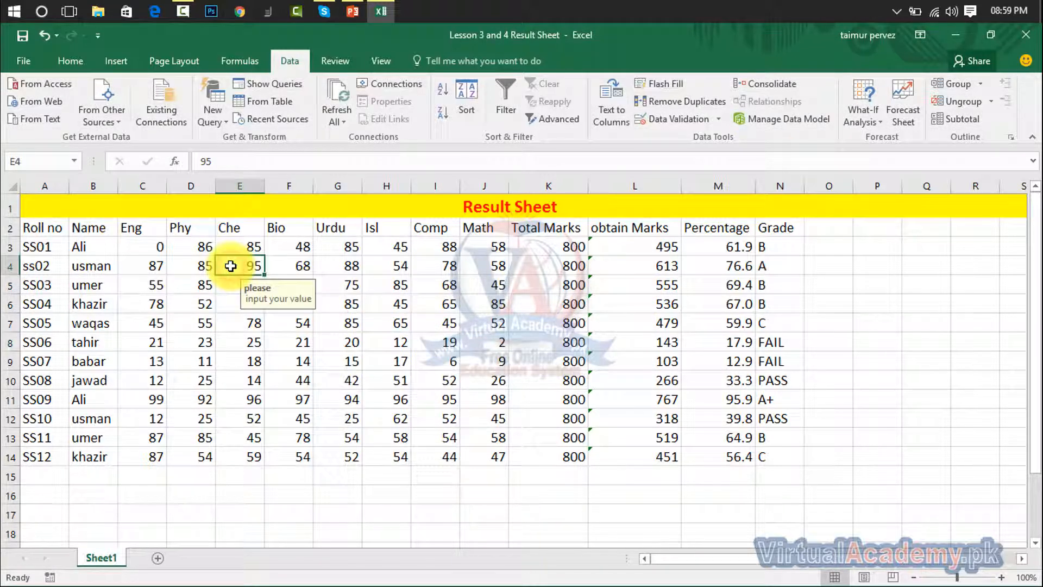
pyautogui.write('-')
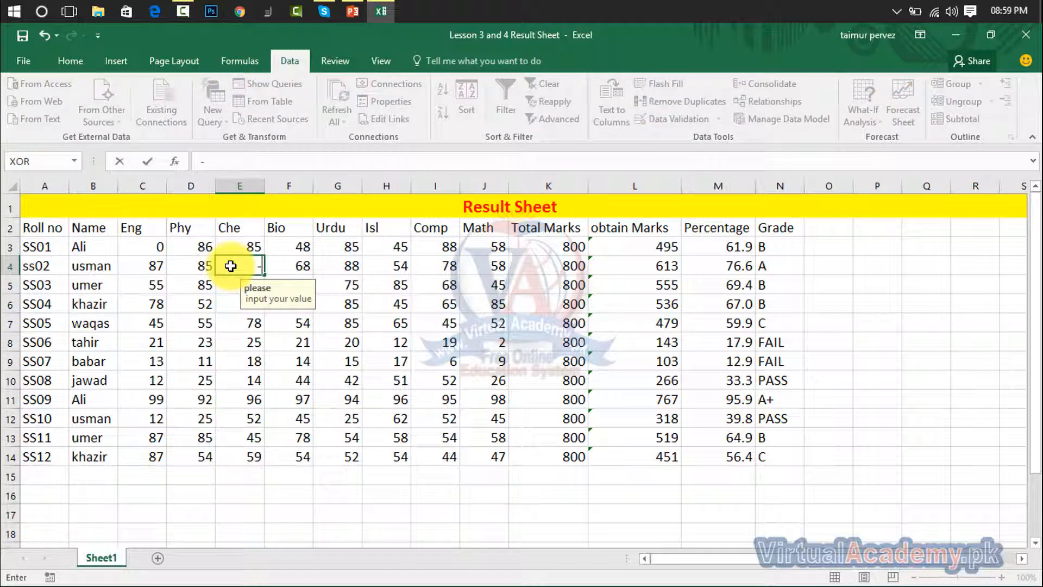
pyautogui.write('1')
pyautogui.press('Return')
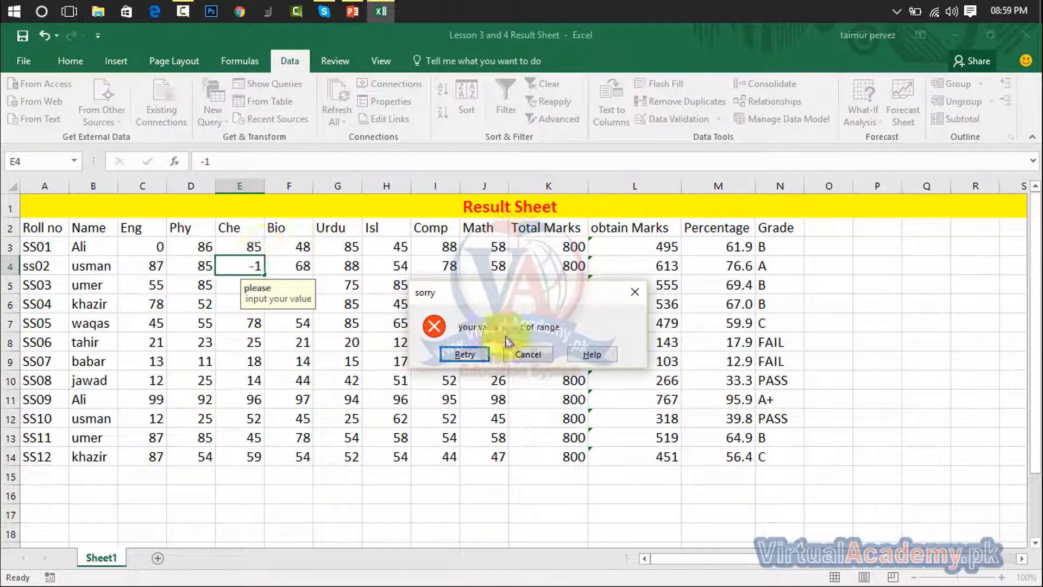
pyautogui.click(635, 291)
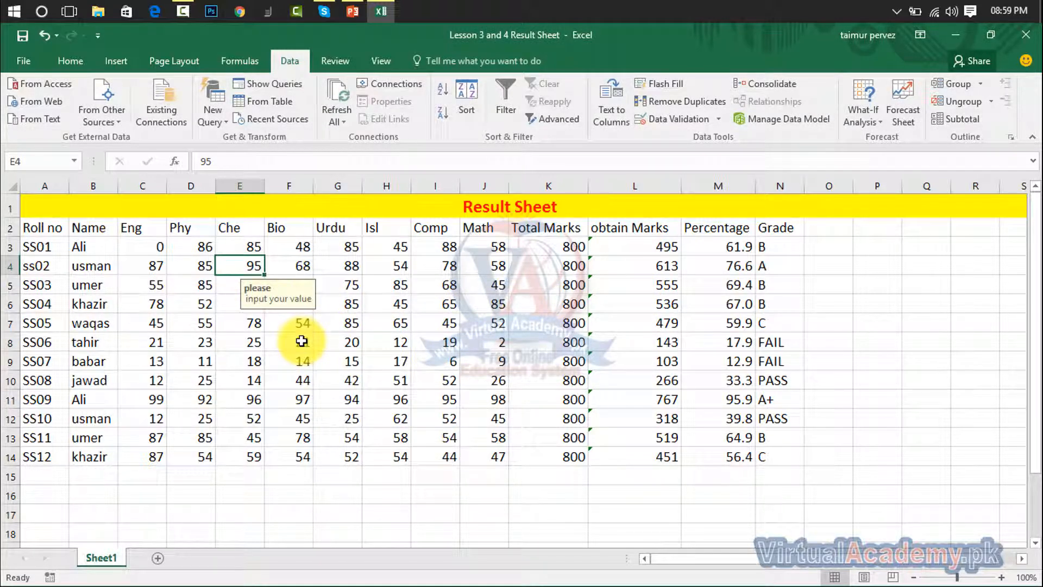
# - Set the Eng mark of roll number SS01 in cell C3 to 50
pyautogui.click(153, 252)
pyautogui.write('5')
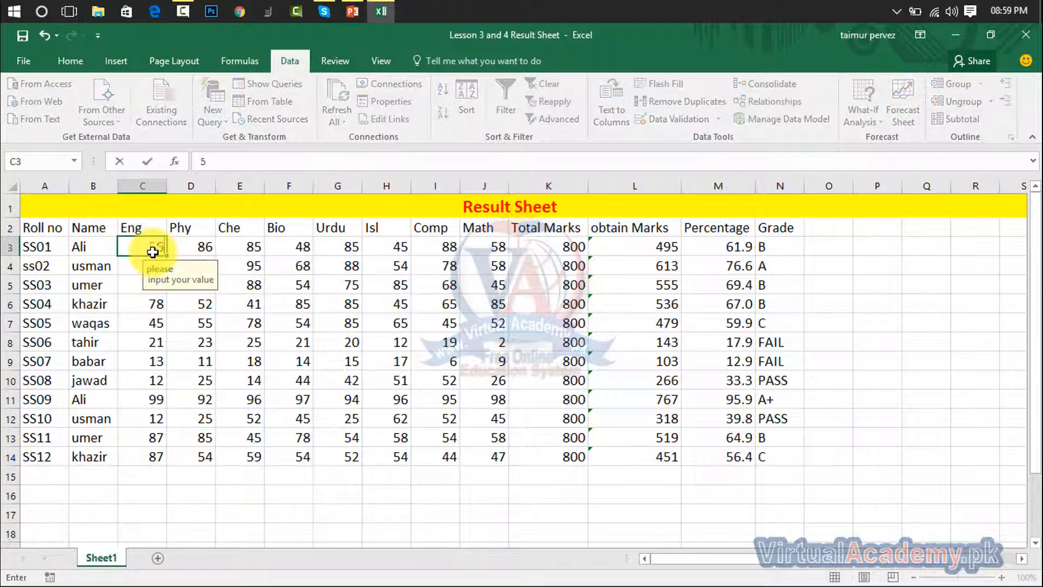
pyautogui.write('0')
pyautogui.click(197, 296)
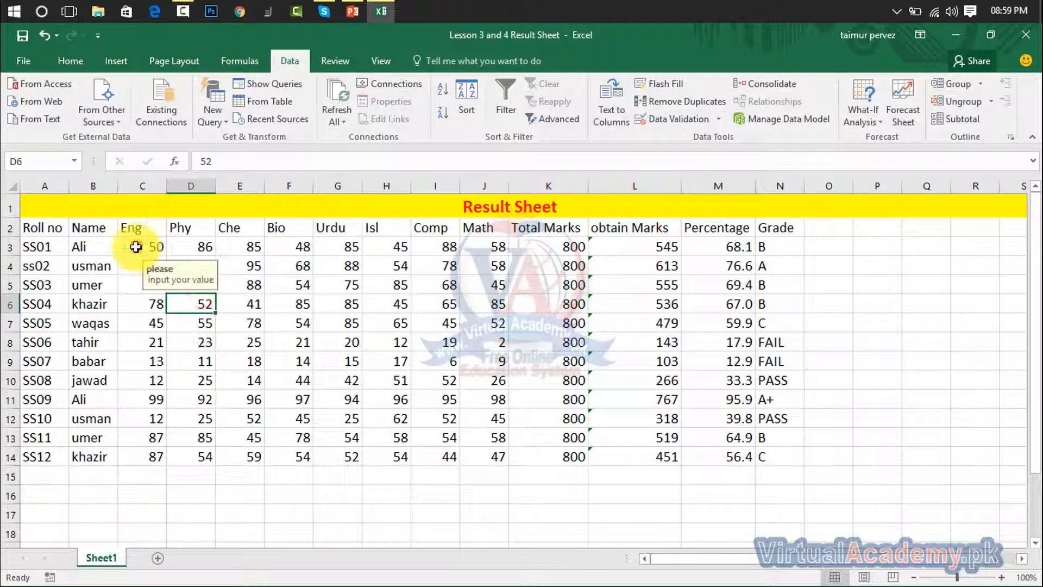
# - Clear all data validation from the subject marks in C3:J14, including the error alert and input message
pyautogui.moveTo(136, 247); pyautogui.dragTo(475, 455)
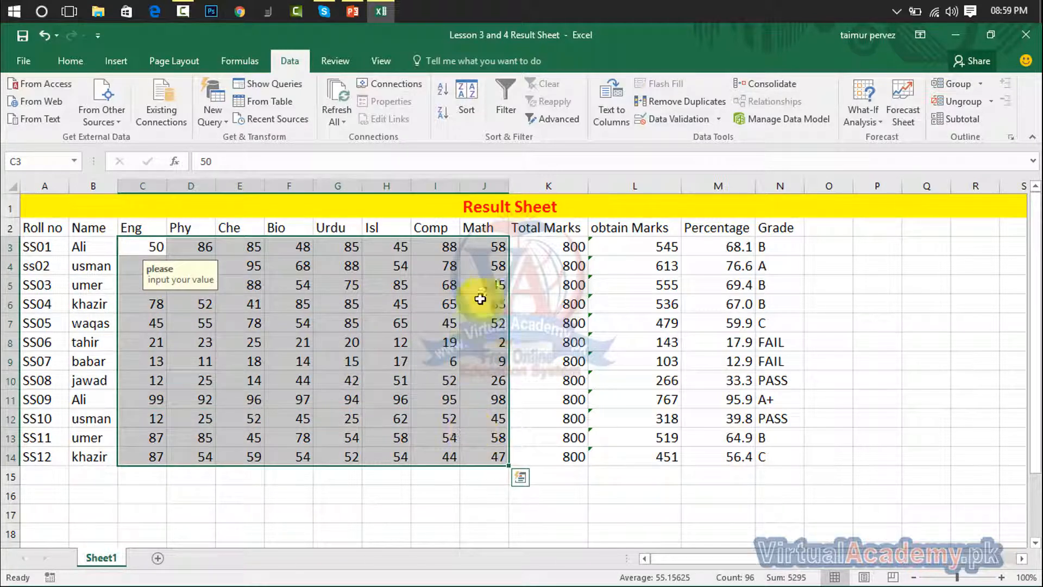
pyautogui.click(718, 118)
pyautogui.click(710, 136)
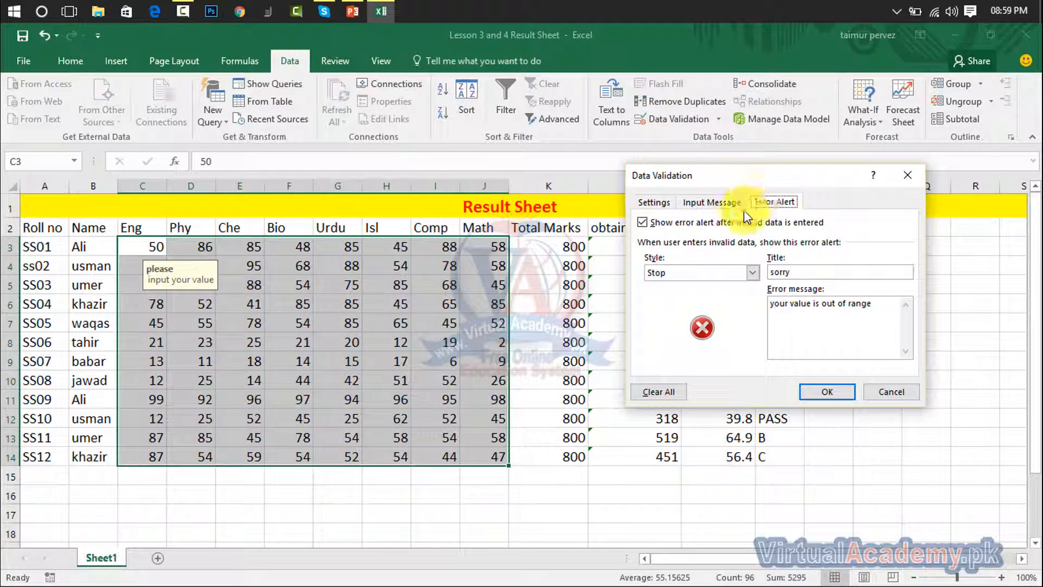
pyautogui.click(643, 223)
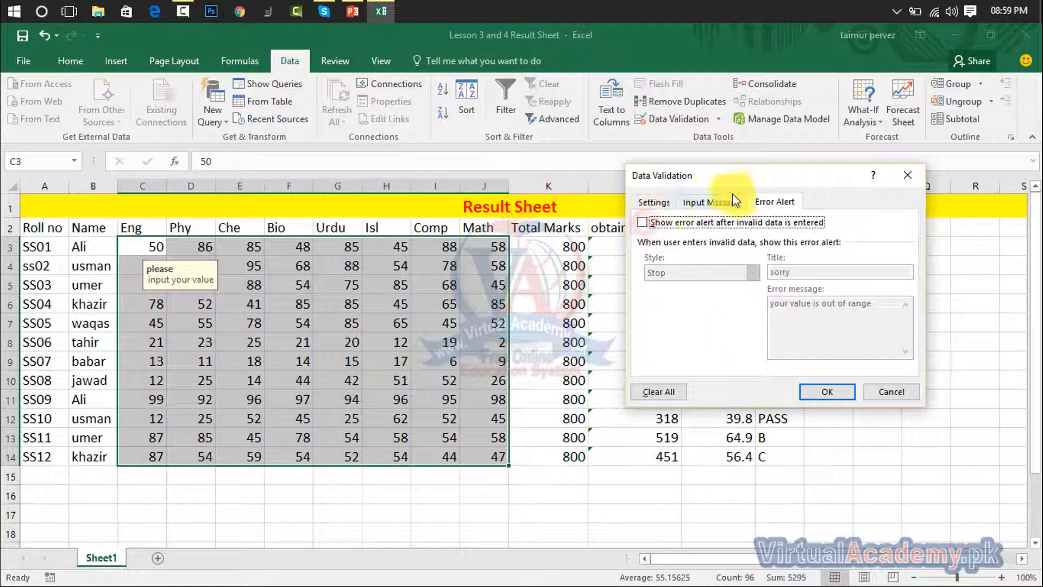
pyautogui.click(728, 201)
pyautogui.click(642, 223)
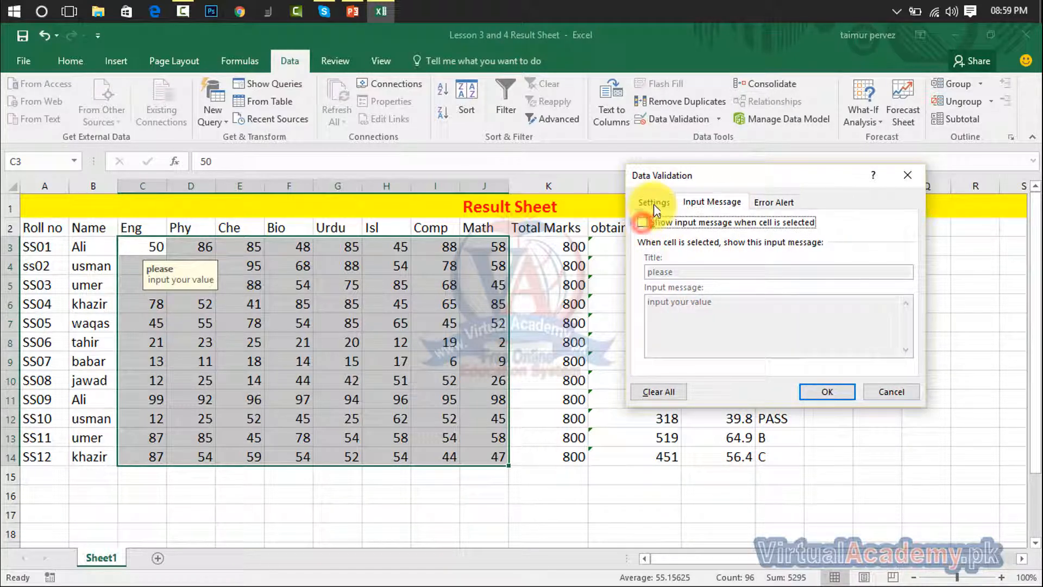
pyautogui.click(653, 202)
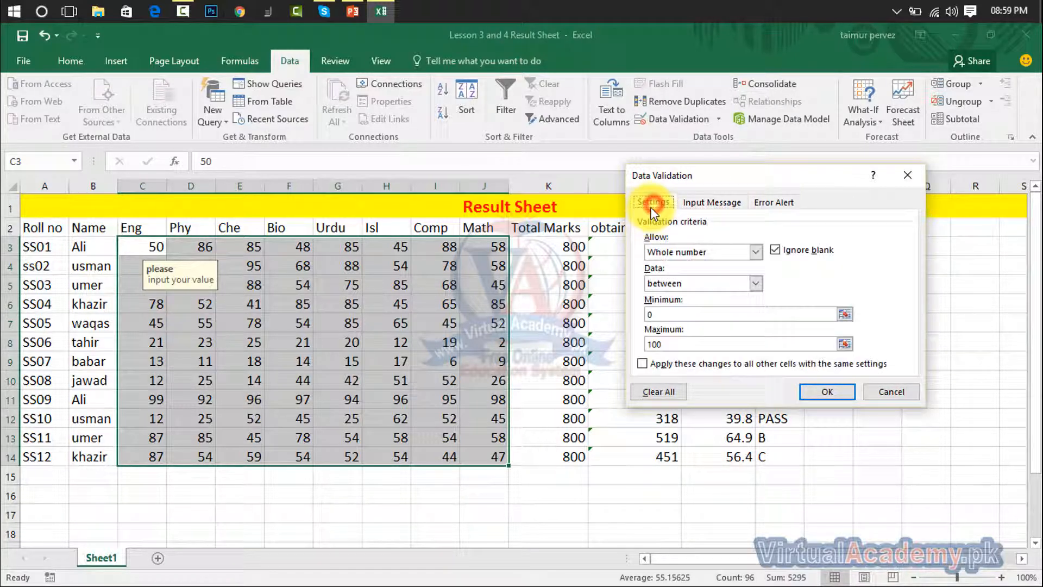
pyautogui.click(655, 390)
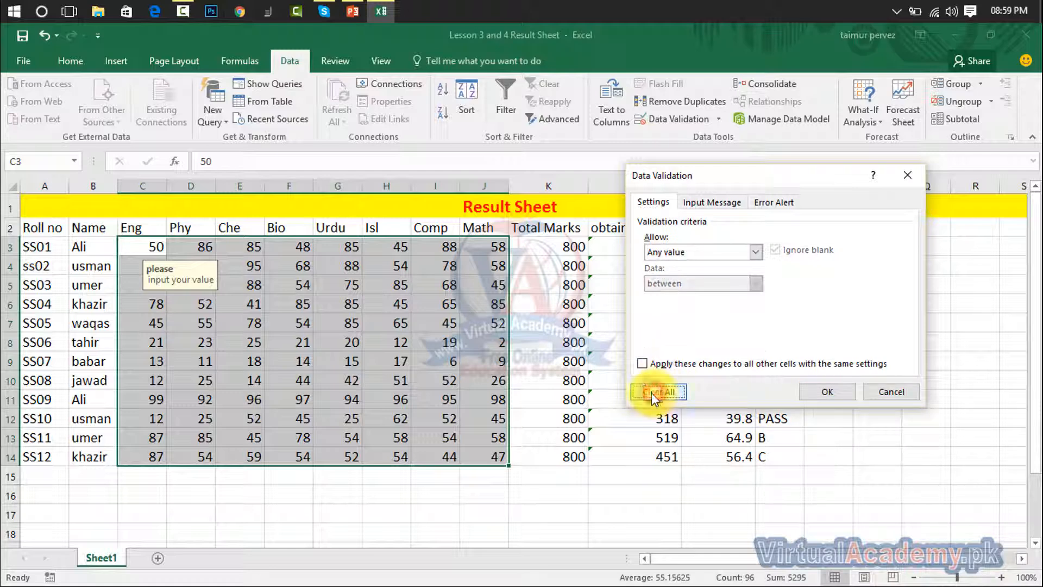
pyautogui.click(826, 391)
# - Set the Che mark of roll number SS04 in cell E6 to 105
pyautogui.click(244, 312)
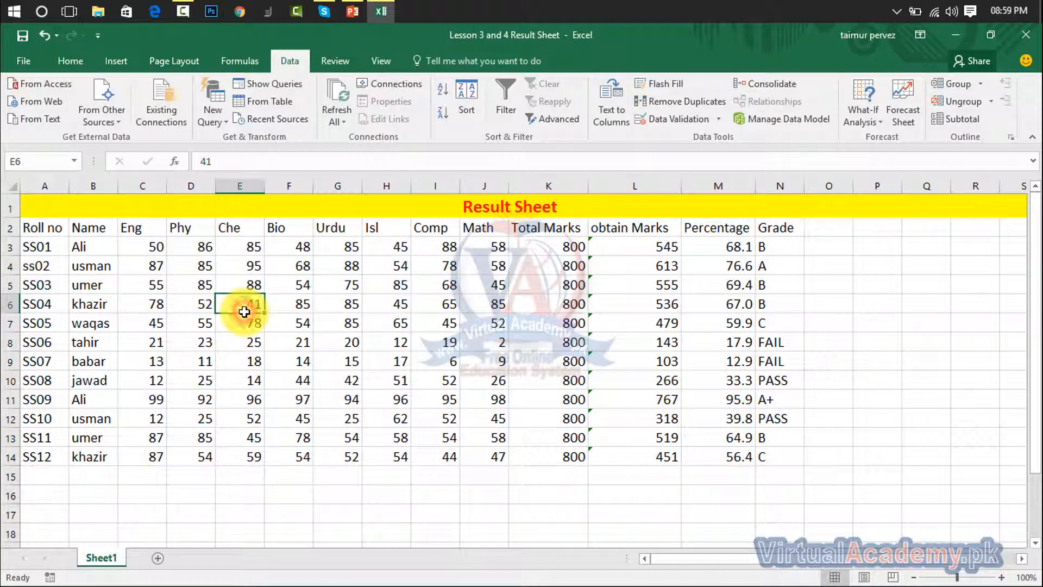
pyautogui.write('105')
pyautogui.press('Return')
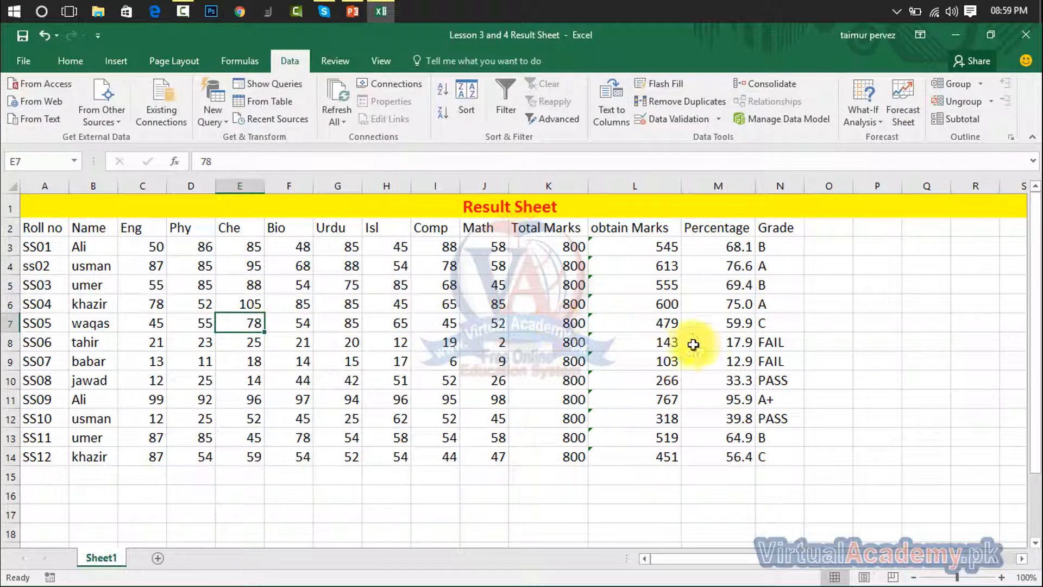
# - Try a Bio mark of 605 in cell F7, check the row's obtained marks and percentage, and undo the entry
pyautogui.click(294, 320)
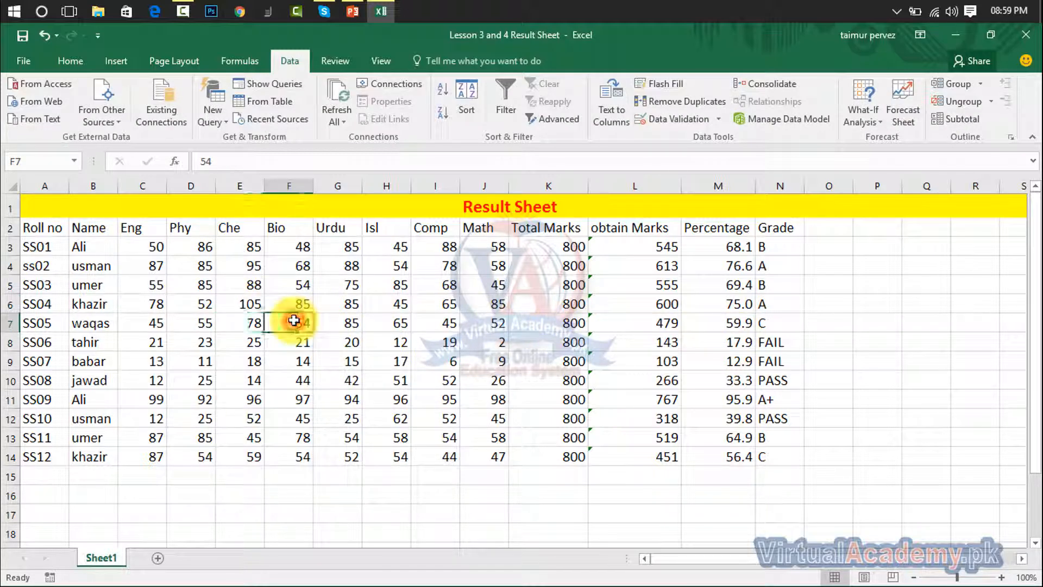
pyautogui.write('605')
pyautogui.press('Return')
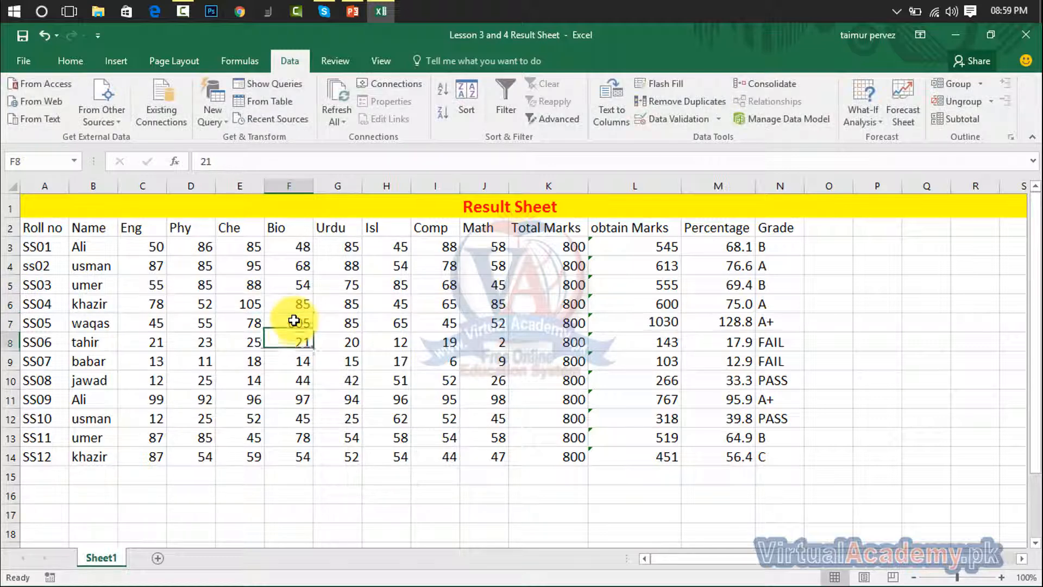
pyautogui.click(658, 326)
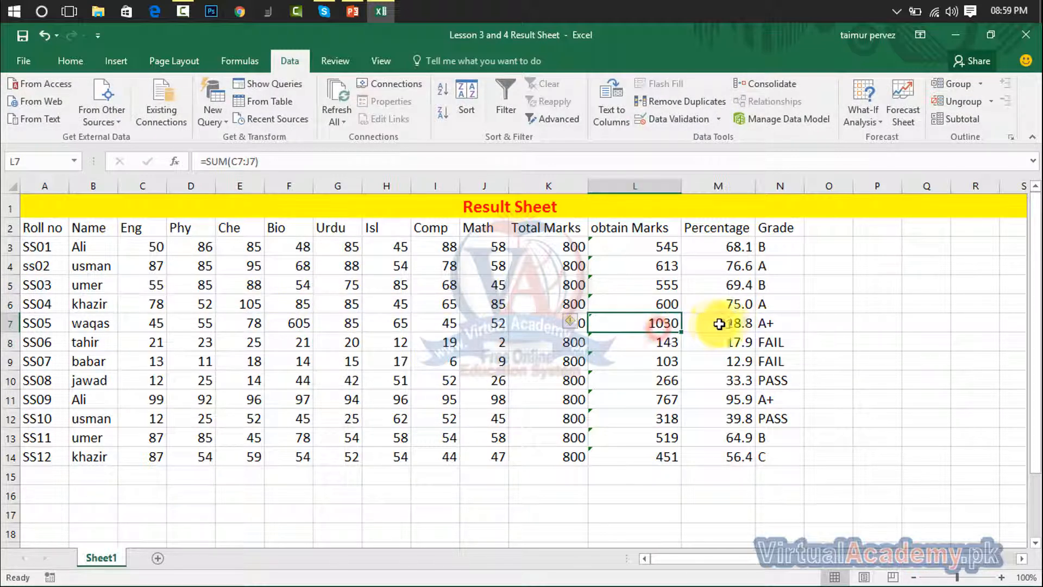
pyautogui.click(719, 324)
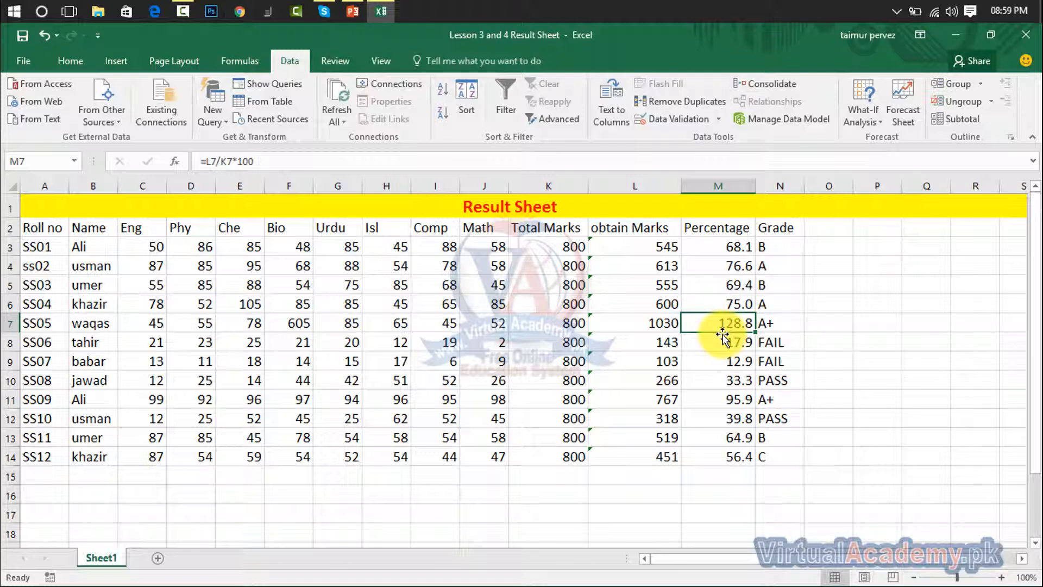
pyautogui.hotkey('ctrl', 'z')
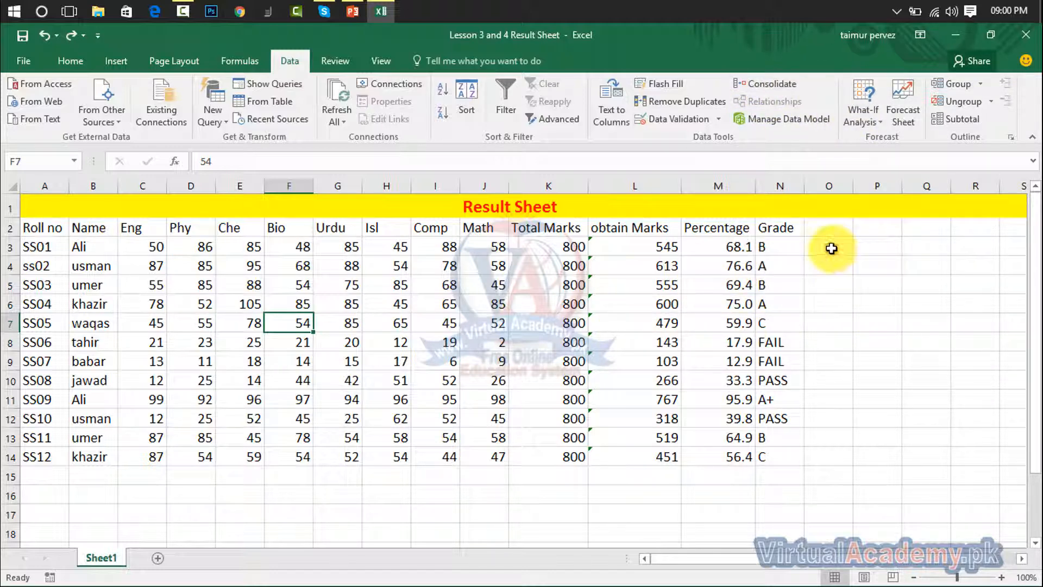
# - Consolidate the Comp range I2:I14 with the existing I3:I14 reference into O3:O14, using the Max function
pyautogui.moveTo(829, 248); pyautogui.dragTo(826, 459)
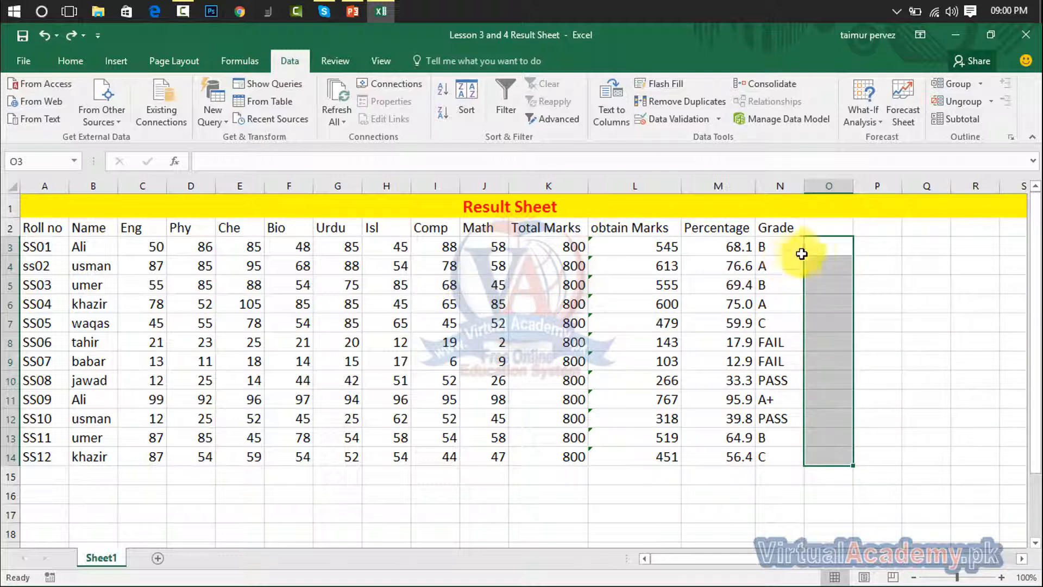
pyautogui.click(778, 88)
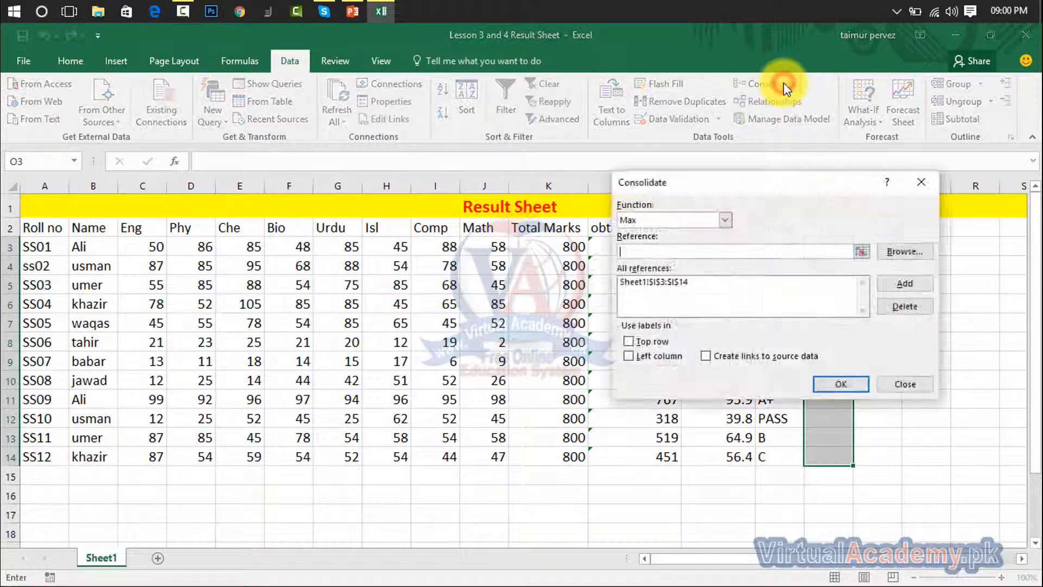
pyautogui.click(860, 253)
pyautogui.moveTo(445, 250); pyautogui.dragTo(433, 451)
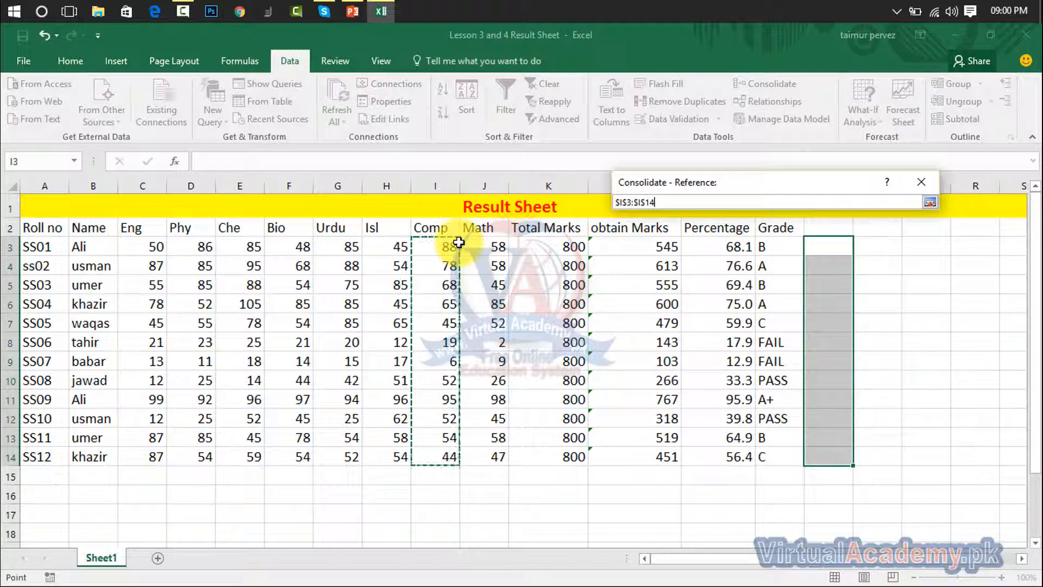
pyautogui.moveTo(431, 232); pyautogui.dragTo(429, 455)
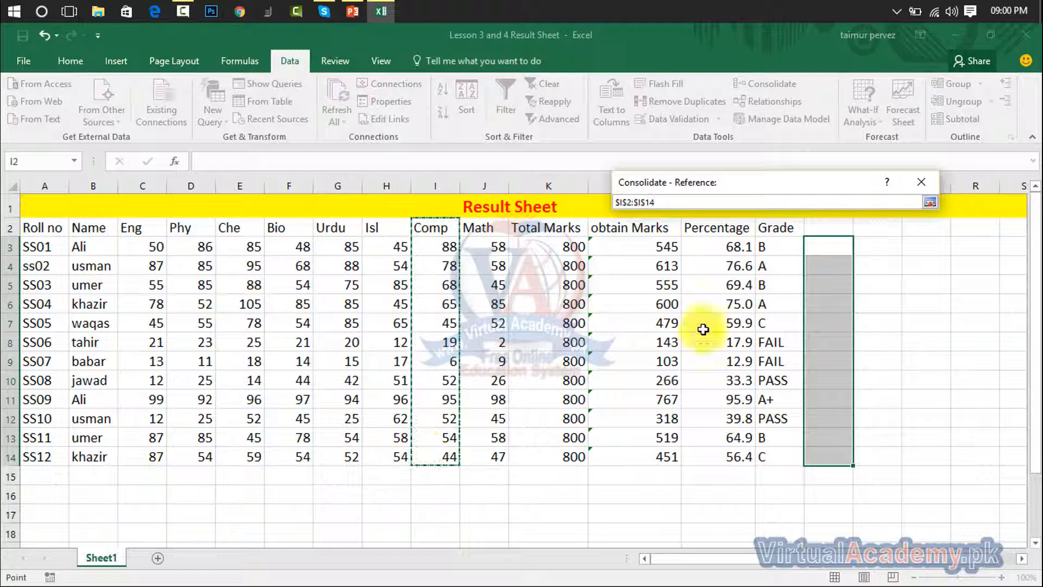
pyautogui.click(929, 203)
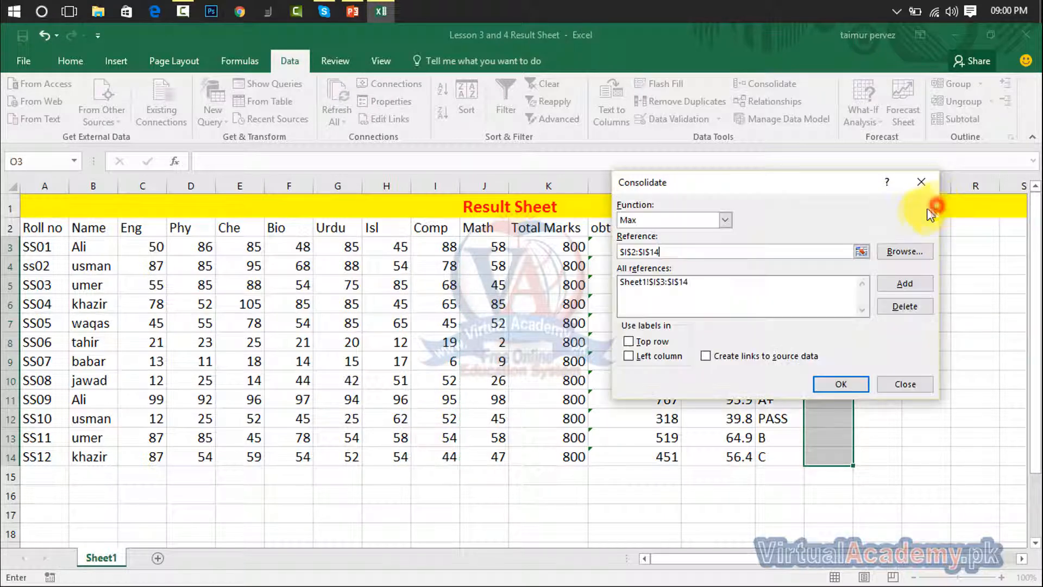
pyautogui.click(837, 385)
# - Clear the consolidated values from O3:O14
pyautogui.moveTo(807, 249); pyautogui.dragTo(838, 455)
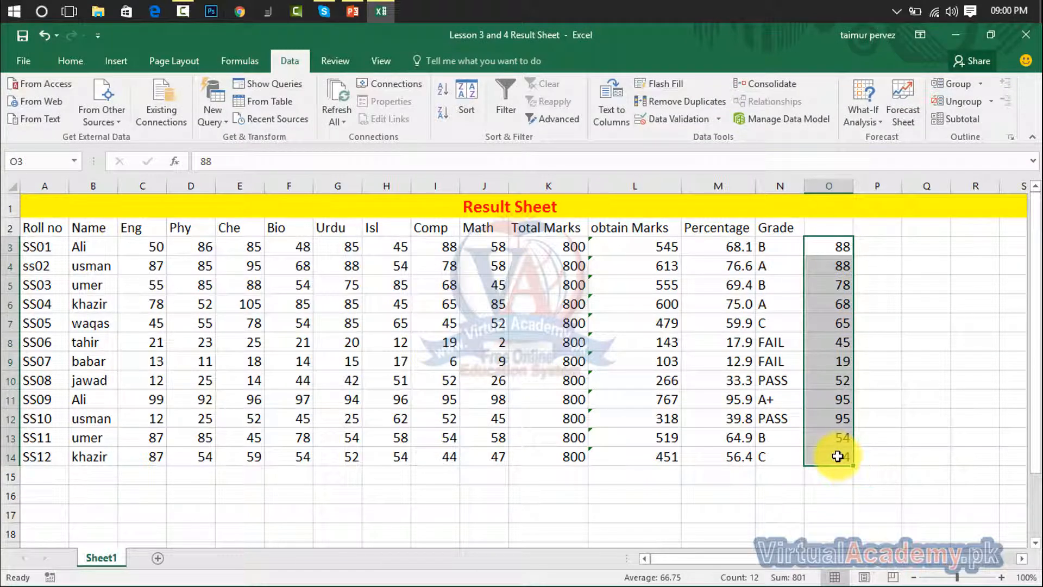
pyautogui.press('Delete')
pyautogui.click(963, 321)
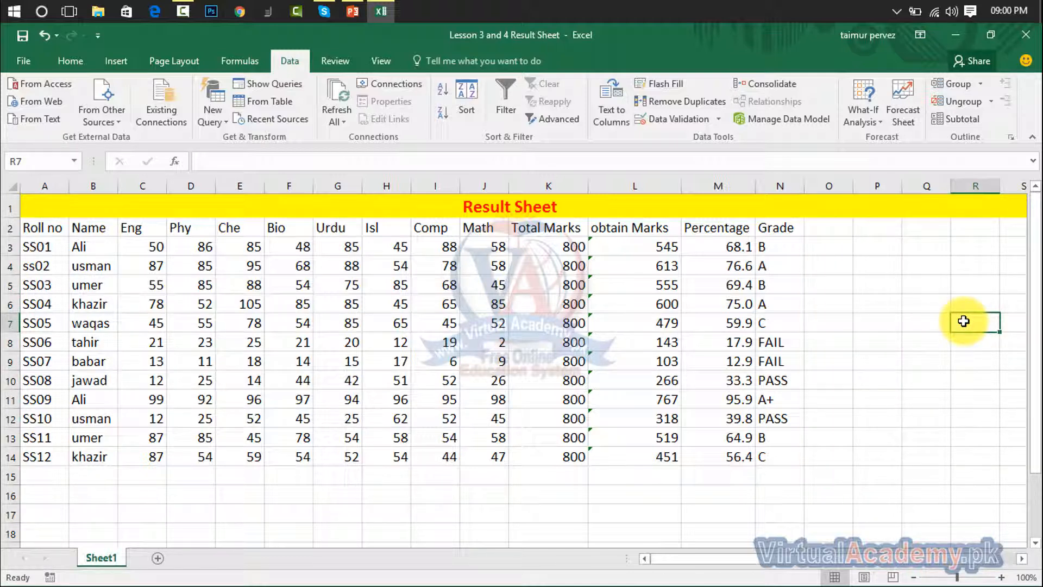
pyautogui.click(876, 118)
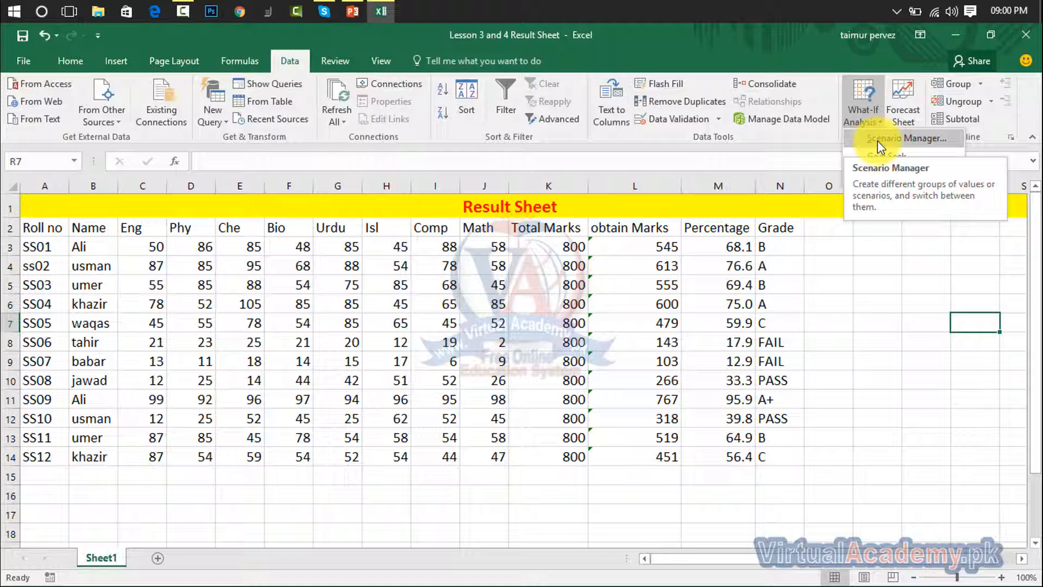
pyautogui.click(854, 300)
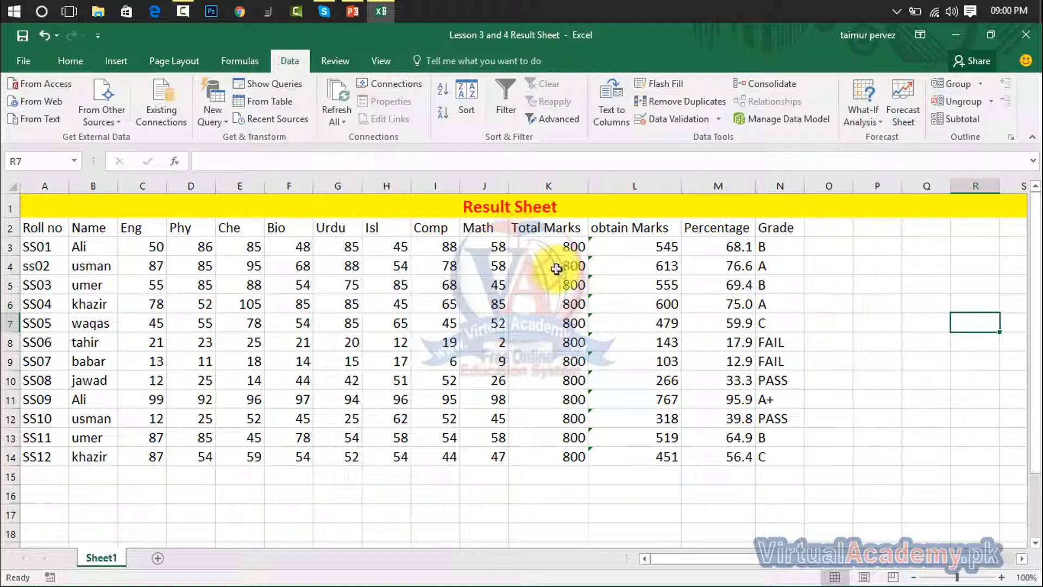
# - Add a what-if scenario named "math" with the Math marks in J3:J14 as its changing cells
pyautogui.click(494, 249)
pyautogui.moveTo(494, 249); pyautogui.dragTo(485, 458)
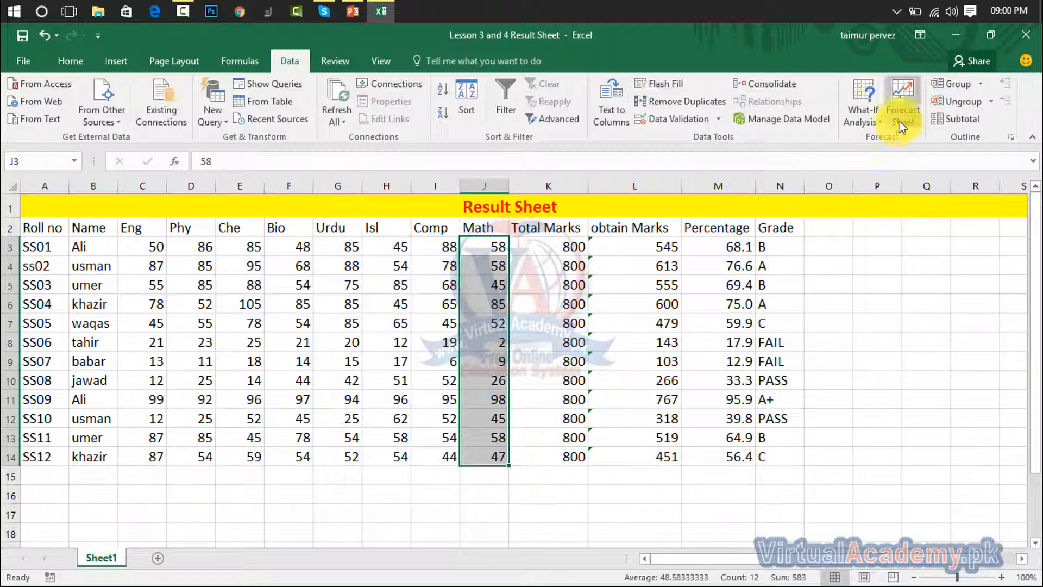
pyautogui.click(881, 118)
pyautogui.click(879, 137)
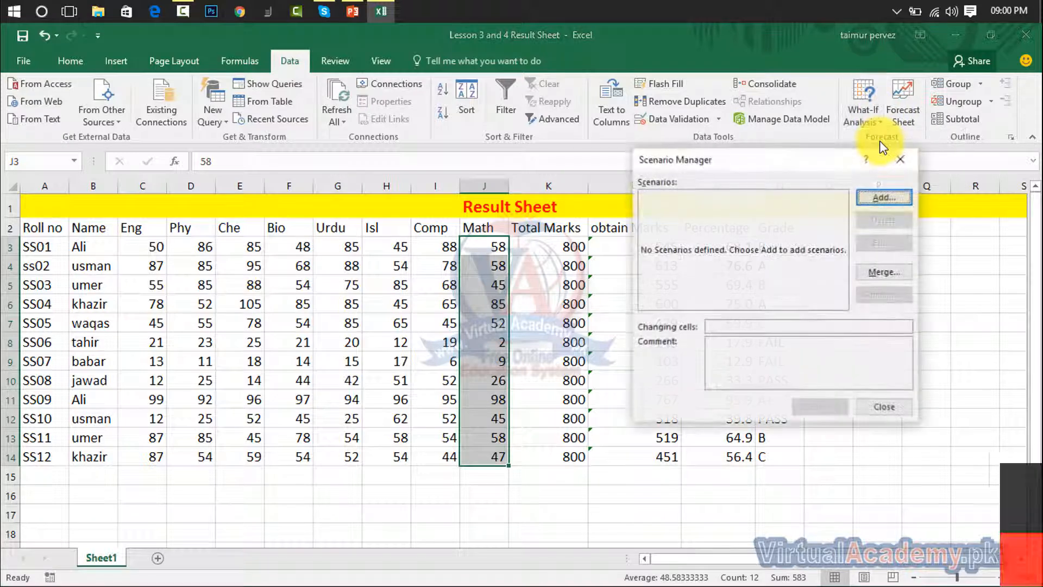
pyautogui.click(885, 196)
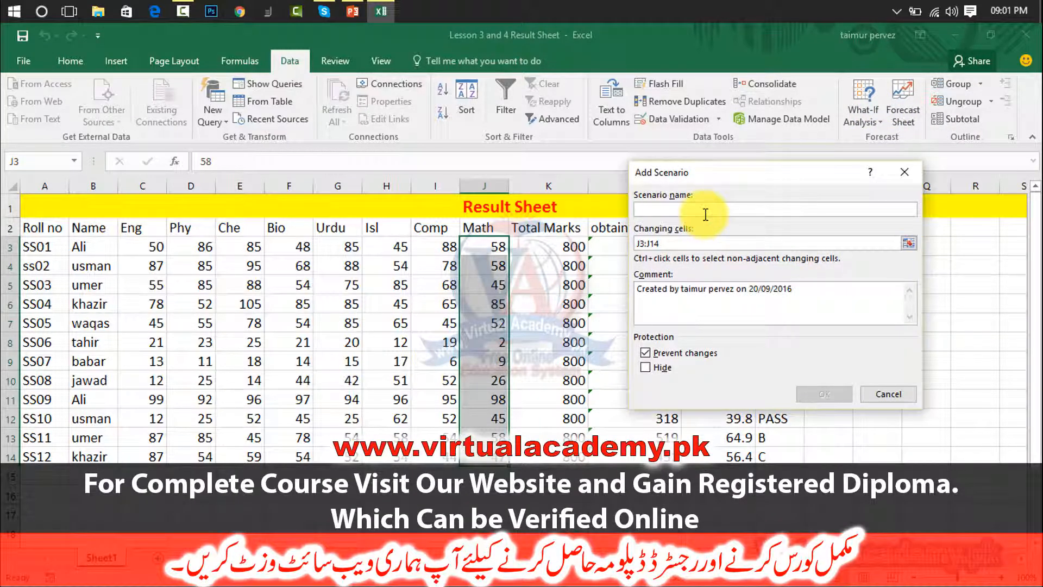
pyautogui.write('math')
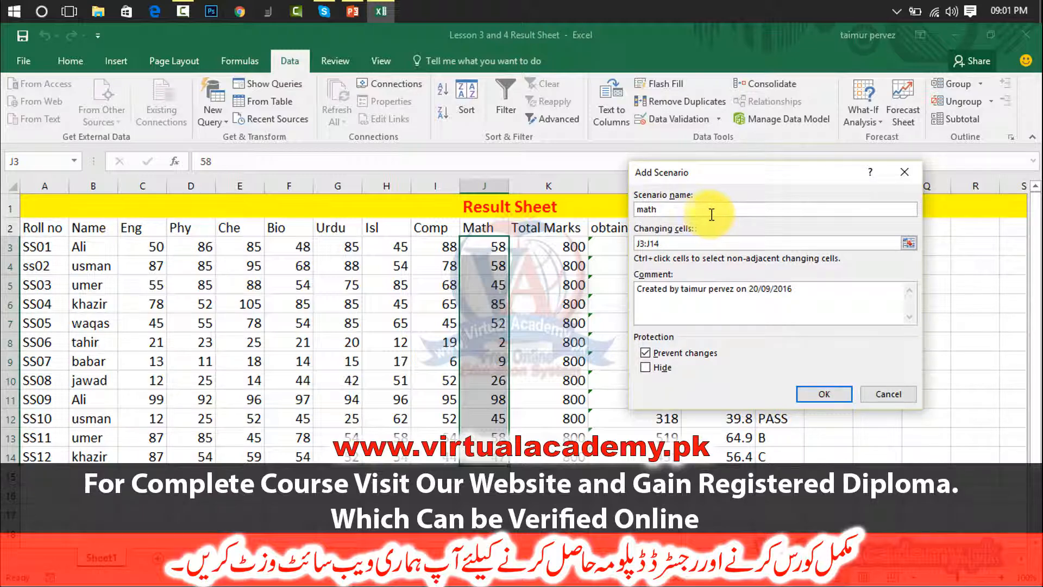
pyautogui.click(815, 394)
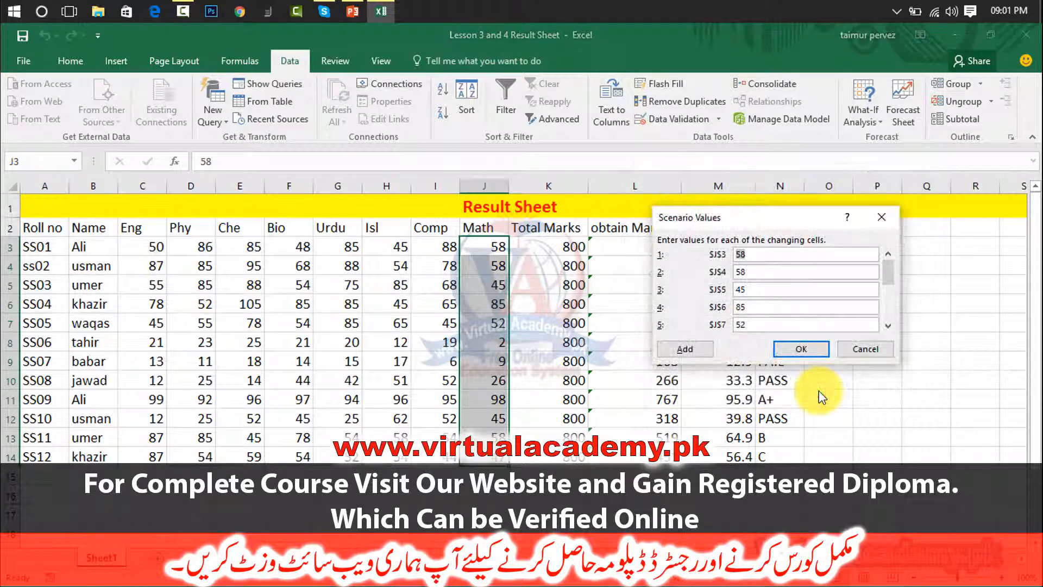
# - Set the scenario value of cell J4 to 95 and show the math scenario in the sheet
pyautogui.moveTo(889, 265); pyautogui.dragTo(888, 301)
pyautogui.moveTo(887, 245); pyautogui.dragTo(888, 244)
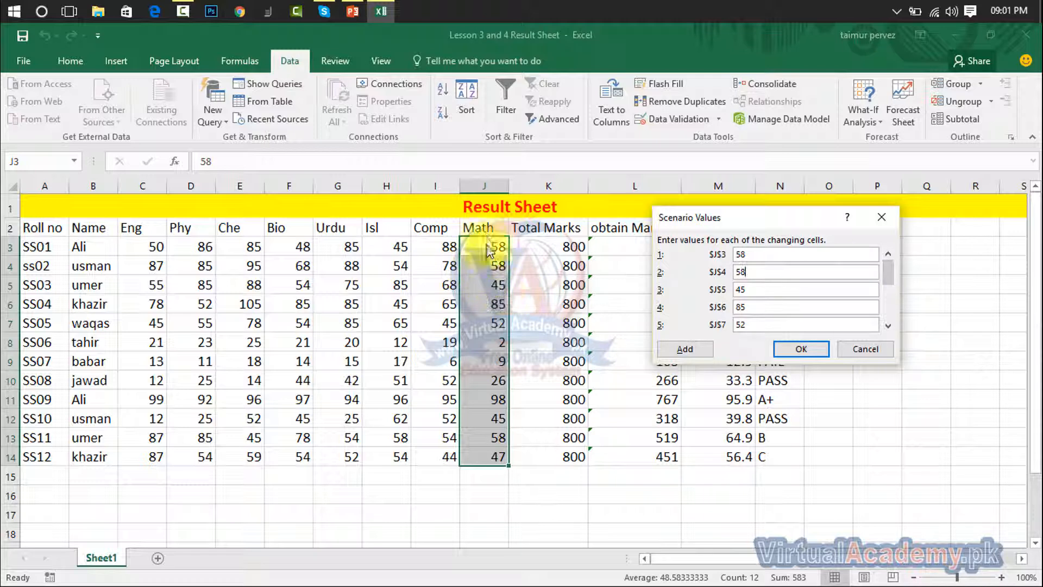
pyautogui.doubleClick(758, 273)
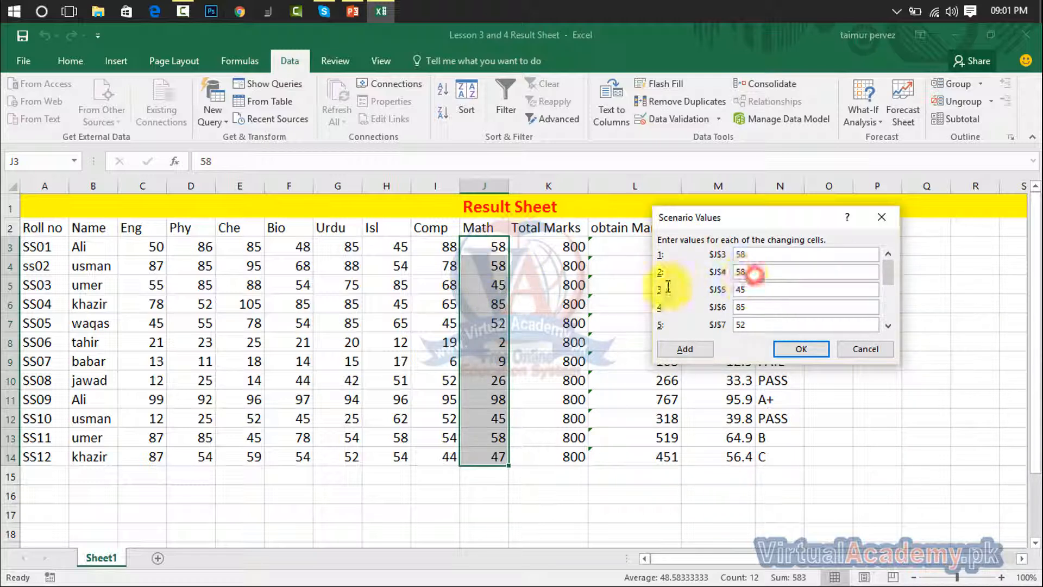
pyautogui.moveTo(747, 273); pyautogui.dragTo(732, 276)
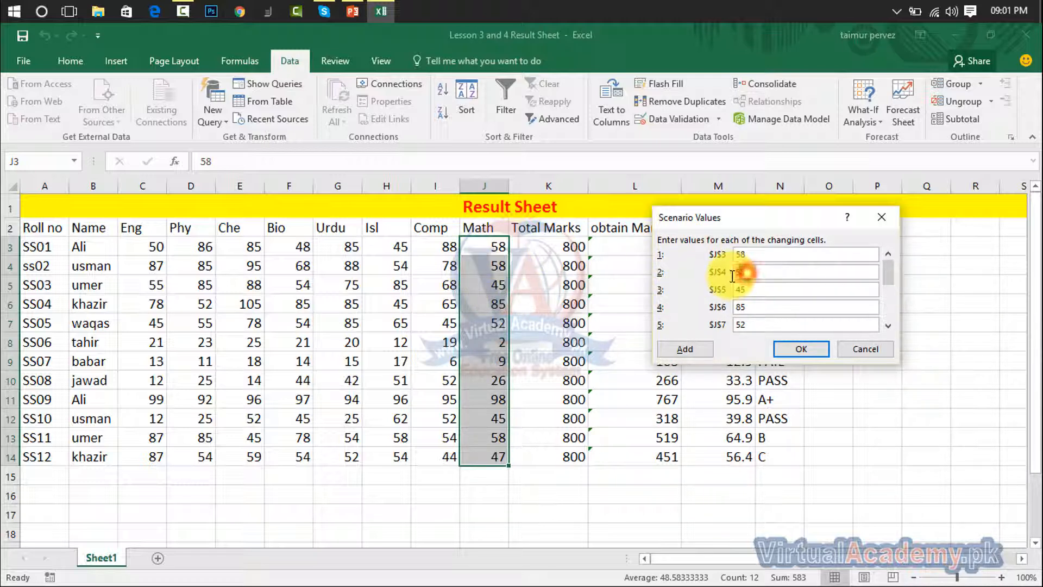
pyautogui.write('95')
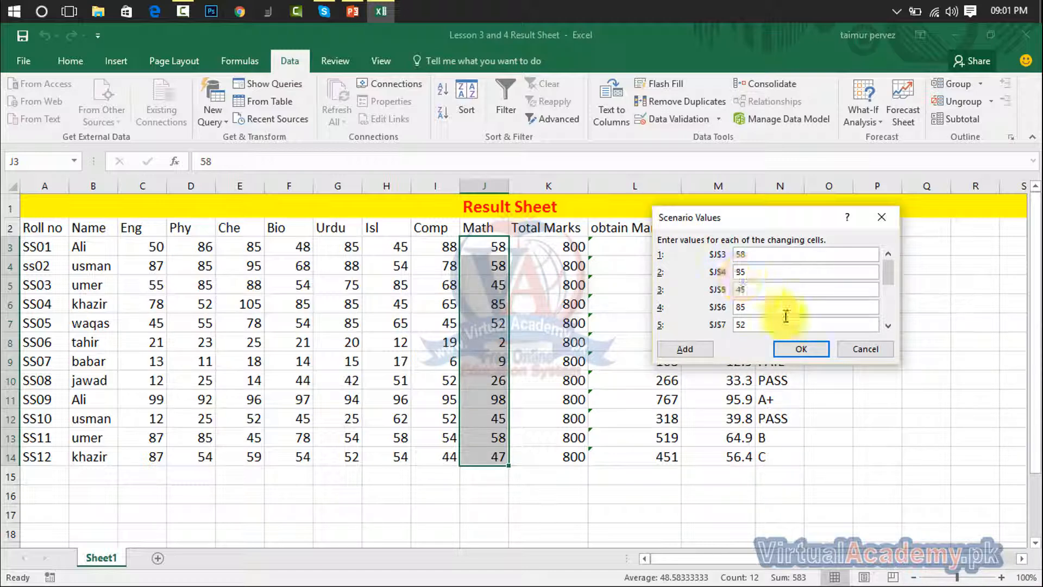
pyautogui.click(800, 350)
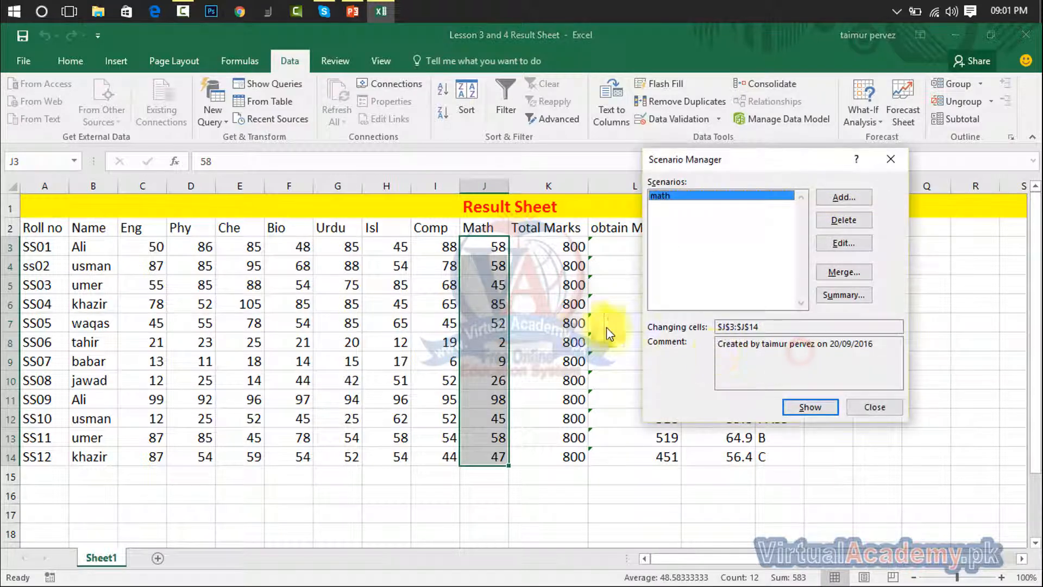
pyautogui.click(814, 406)
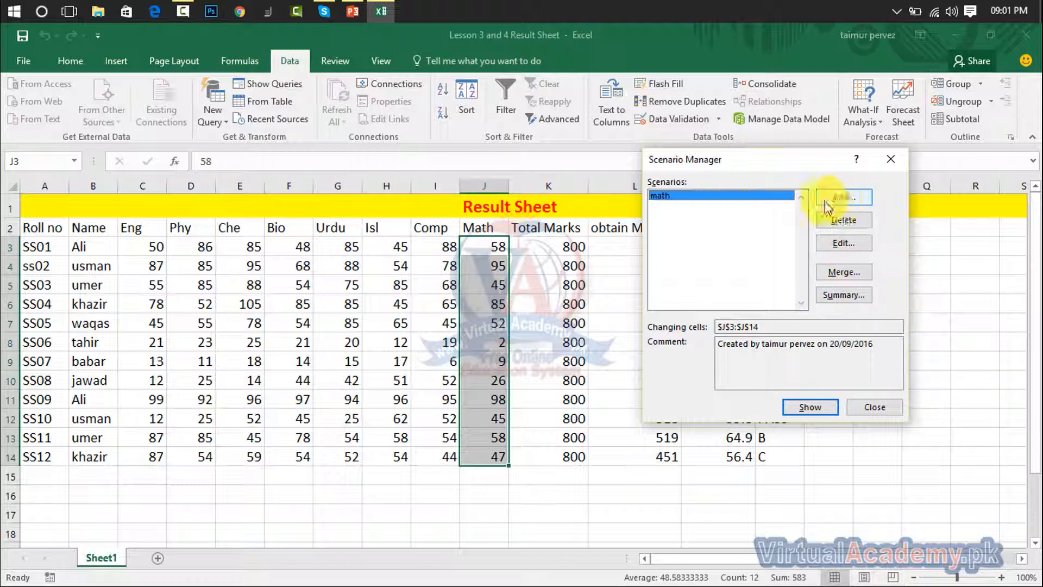
# - Edit the math scenario to give cell J5 the value 92, show it in the sheet and close the Scenario Manager
pyautogui.click(722, 198)
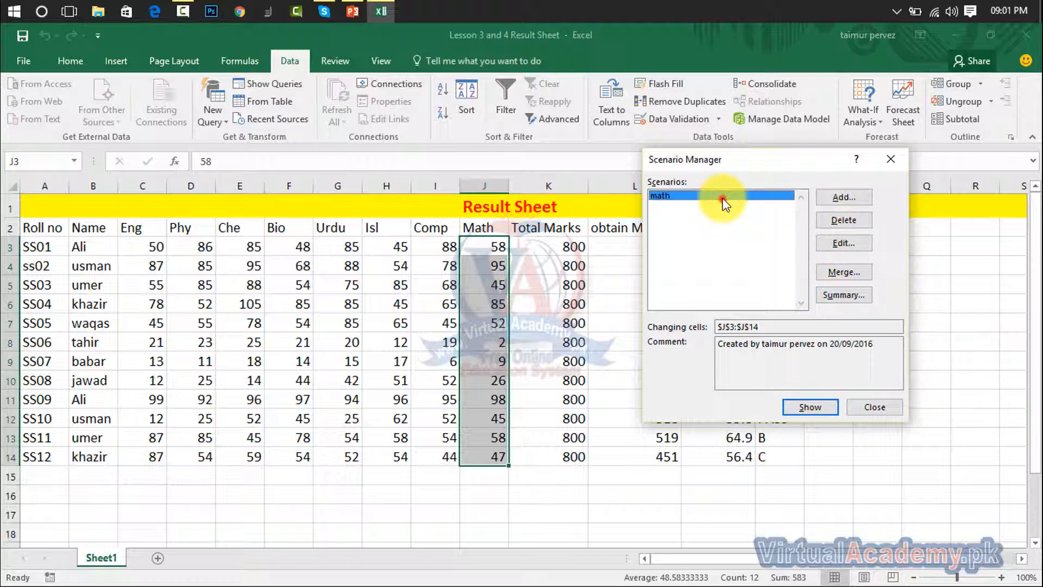
pyautogui.click(832, 241)
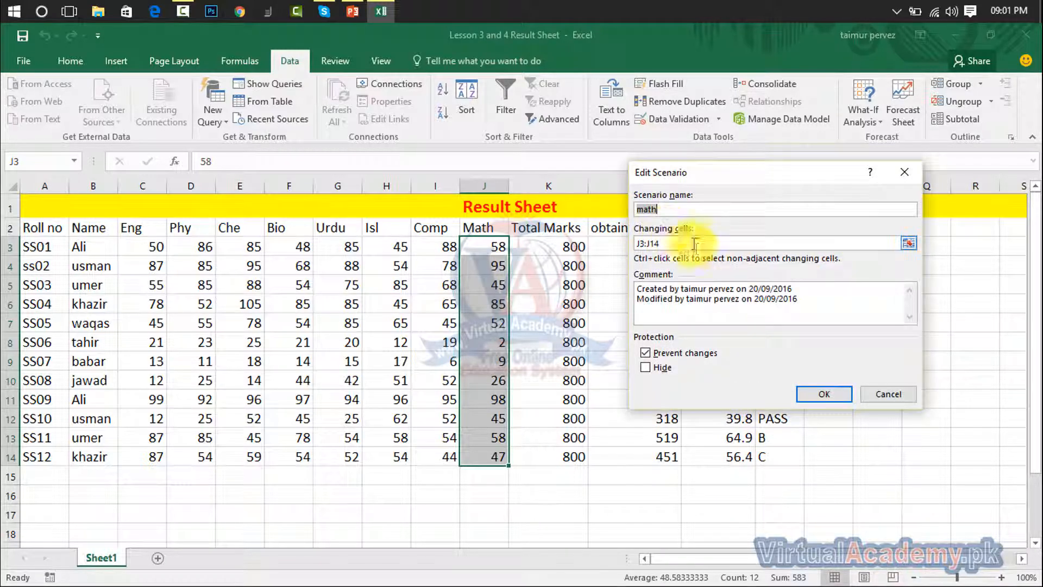
pyautogui.click(824, 394)
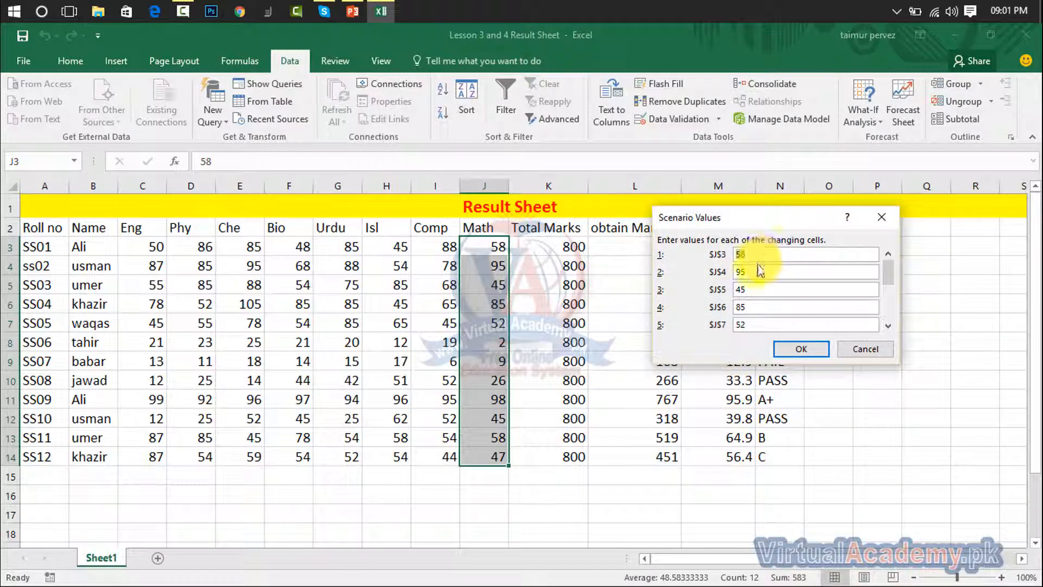
pyautogui.click(749, 288)
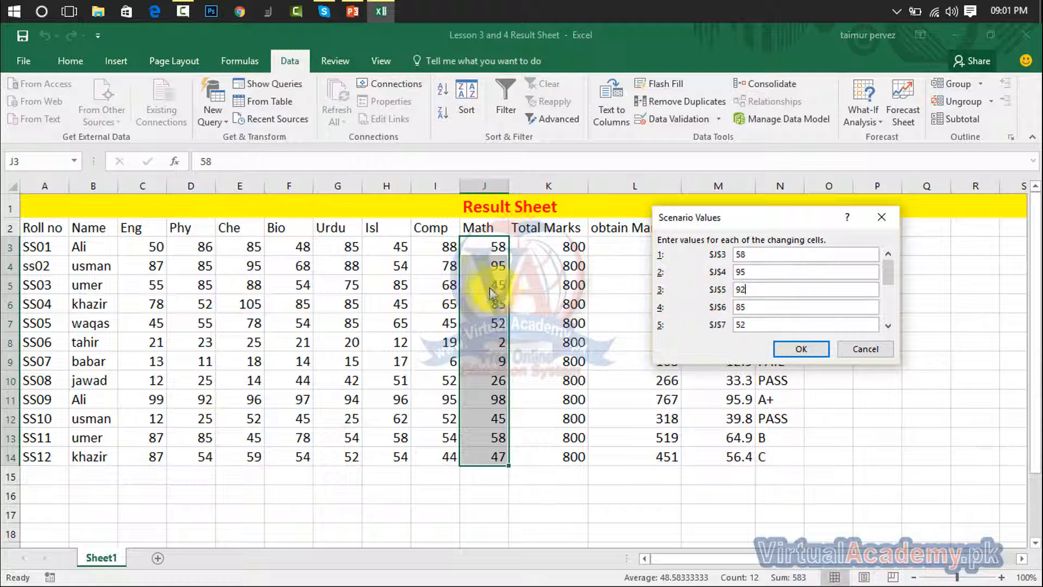
pyautogui.click(808, 349)
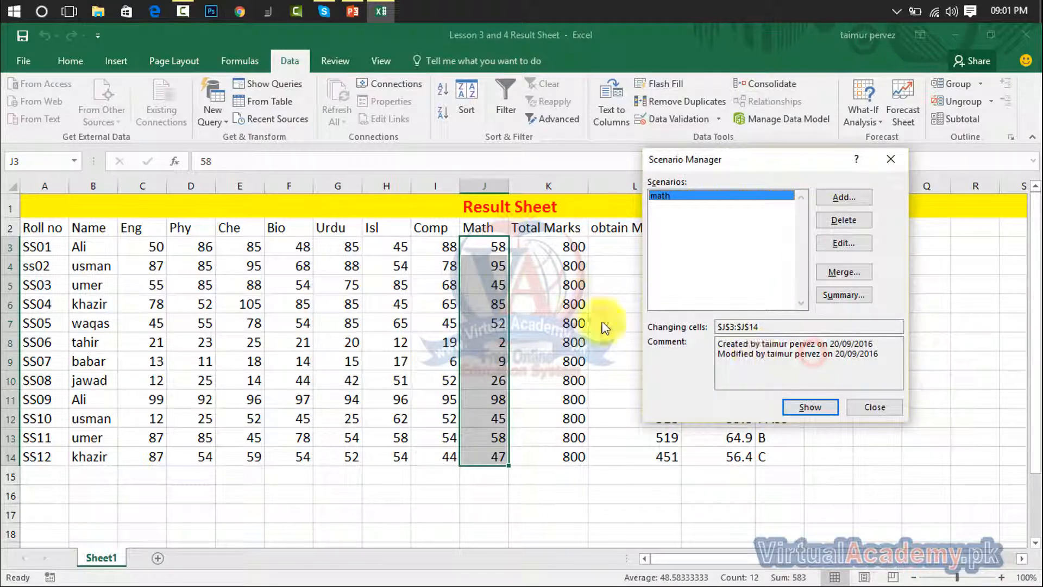
pyautogui.click(799, 412)
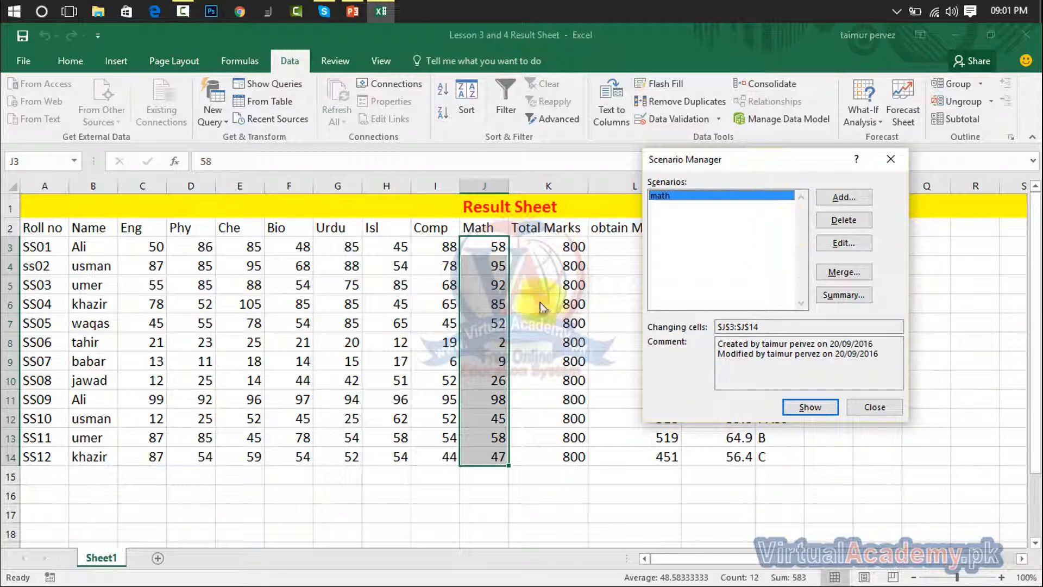
pyautogui.click(870, 411)
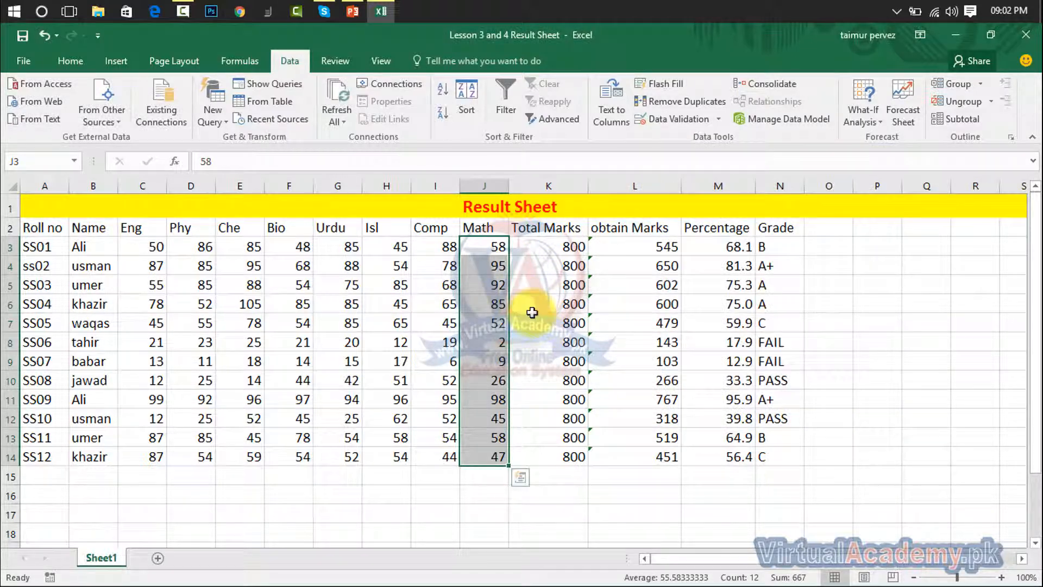
# - Examine the obtained marks of roll numbers SS05 and SS06 and the percentage and Comp mark of SS05
pyautogui.click(499, 416)
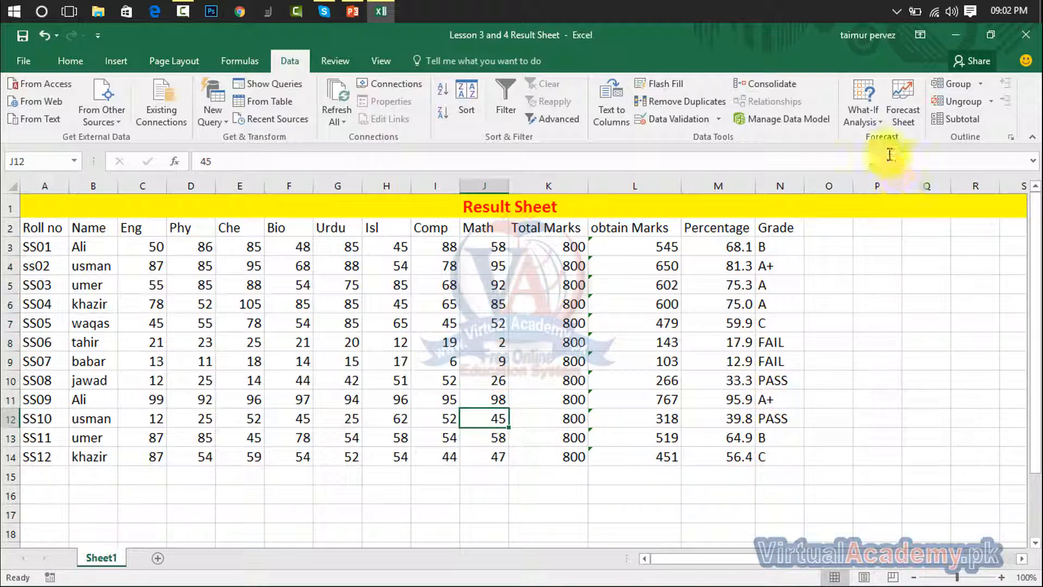
pyautogui.click(864, 115)
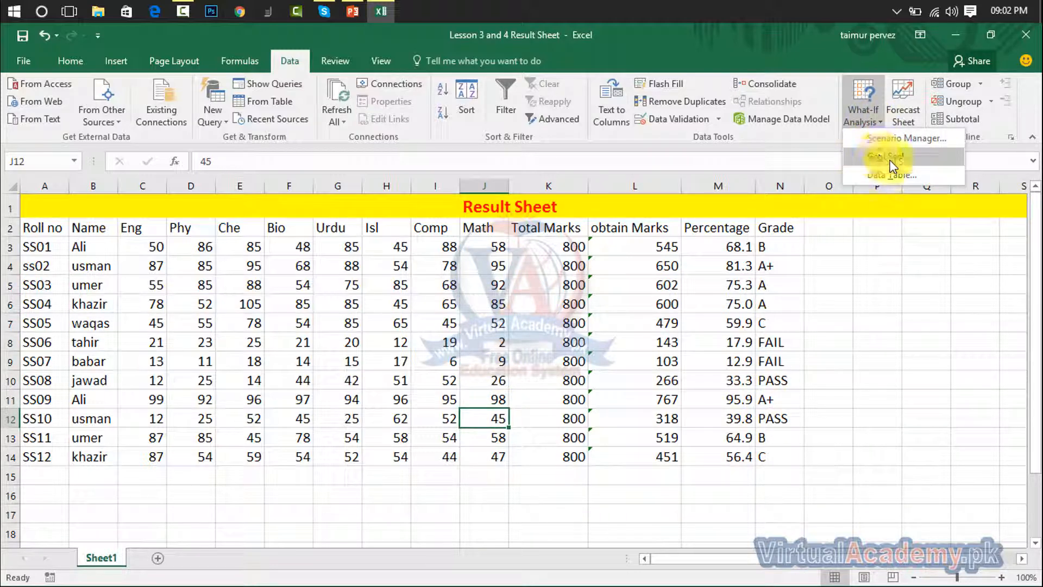
pyautogui.click(875, 338)
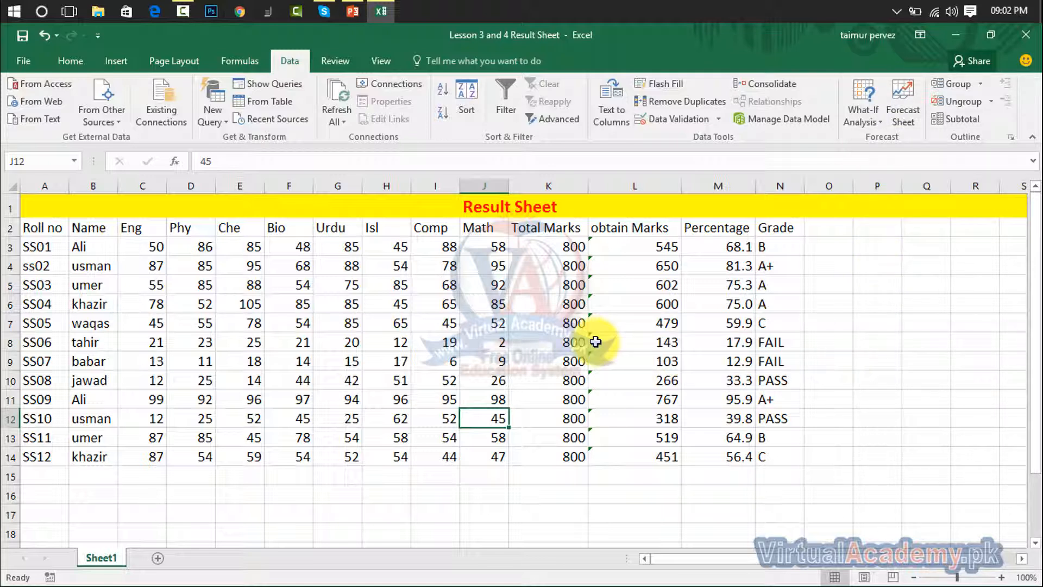
pyautogui.click(666, 344)
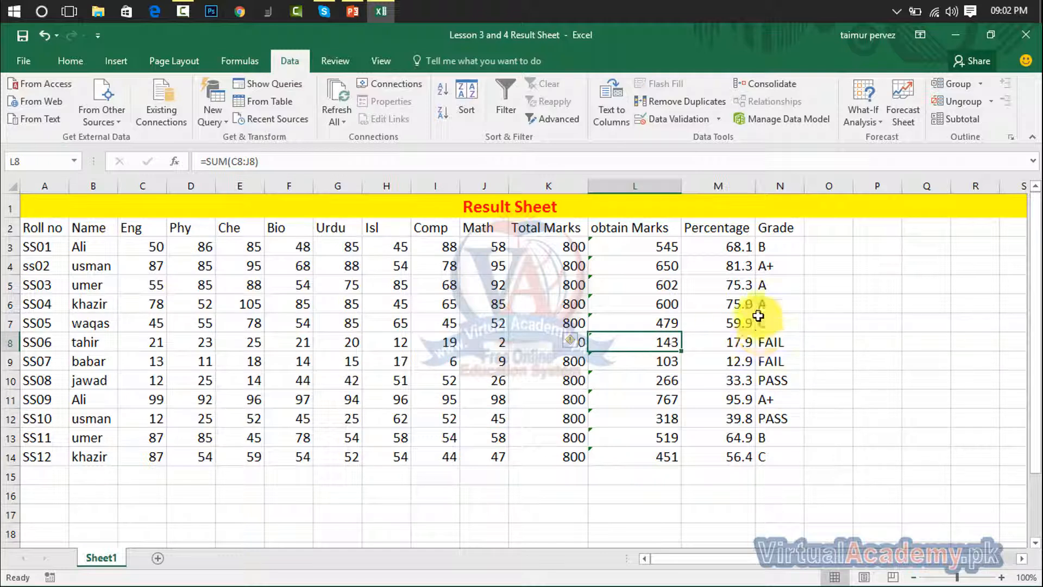
pyautogui.click(731, 327)
pyautogui.click(670, 325)
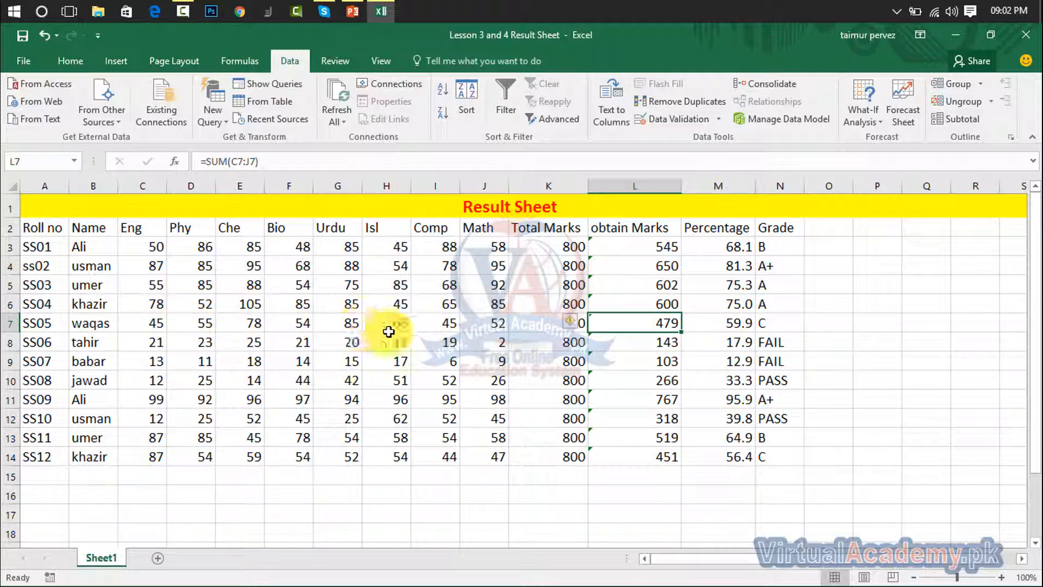
pyautogui.click(435, 325)
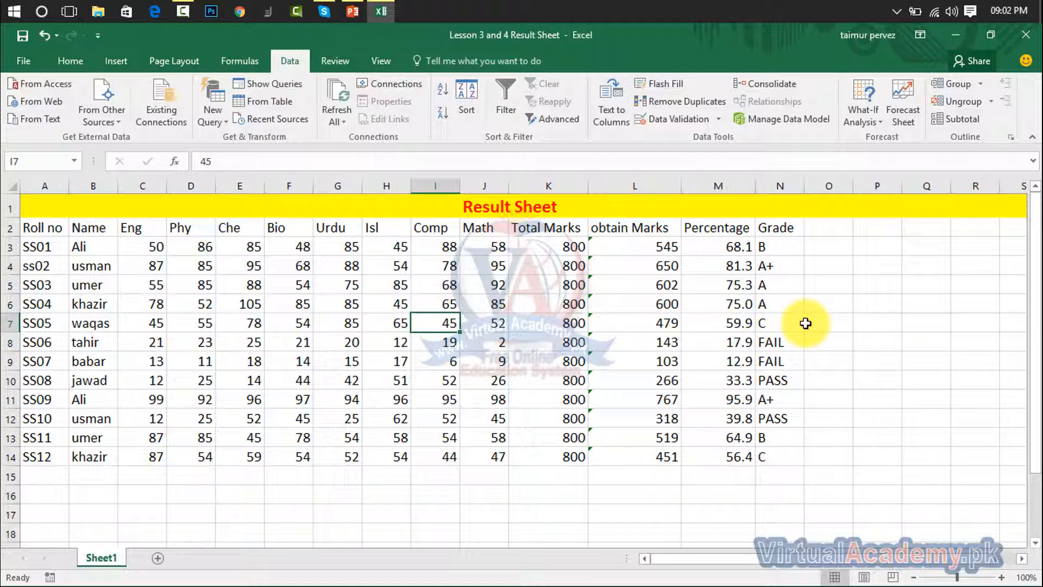
# - Use Goal Seek to bring the obtained marks in L7 to 500 by changing the Comp mark in I7, and check both cells
pyautogui.click(659, 330)
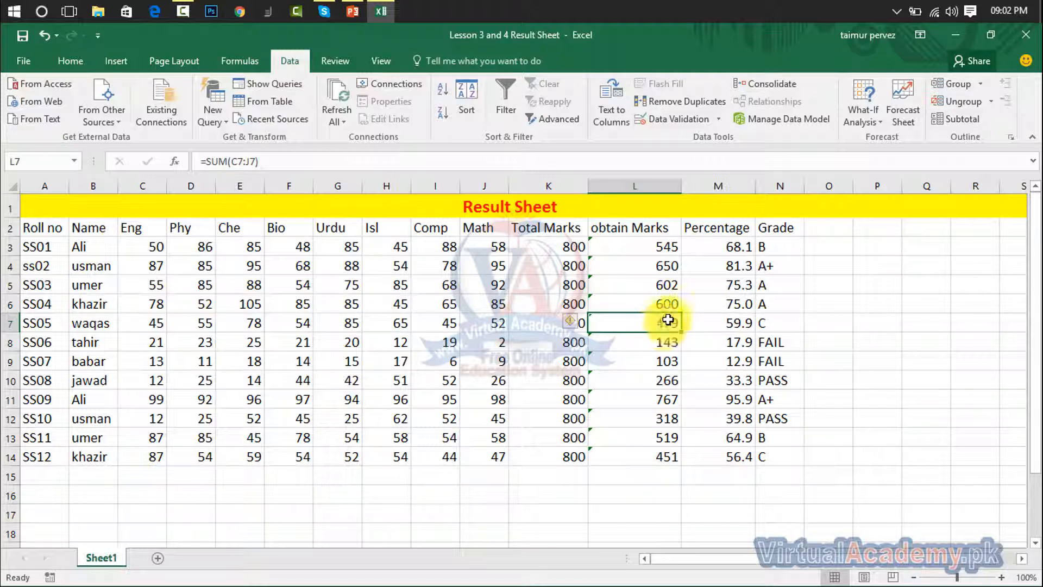
pyautogui.click(878, 111)
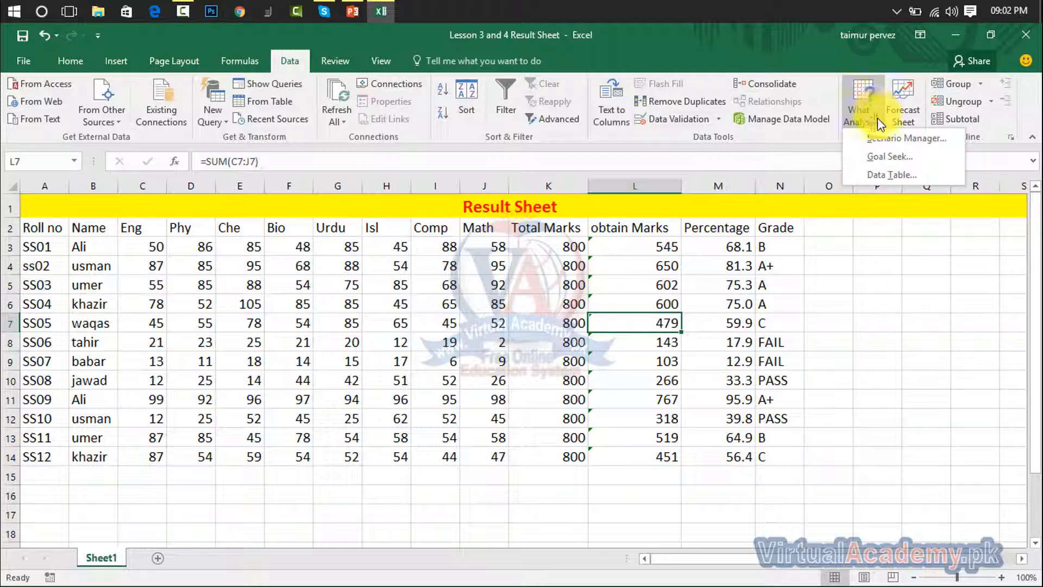
pyautogui.click(878, 157)
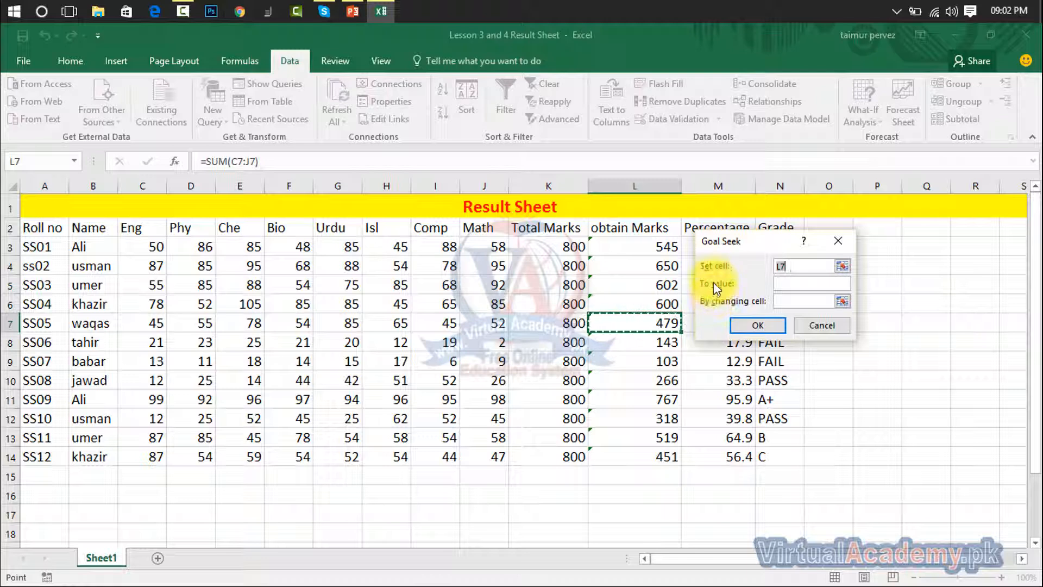
pyautogui.click(791, 285)
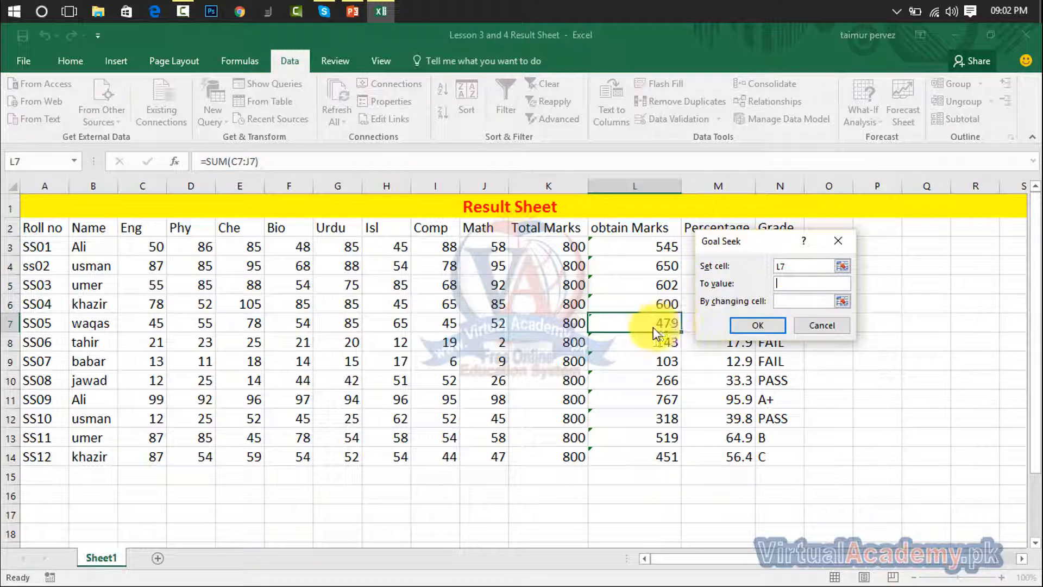
pyautogui.write('500')
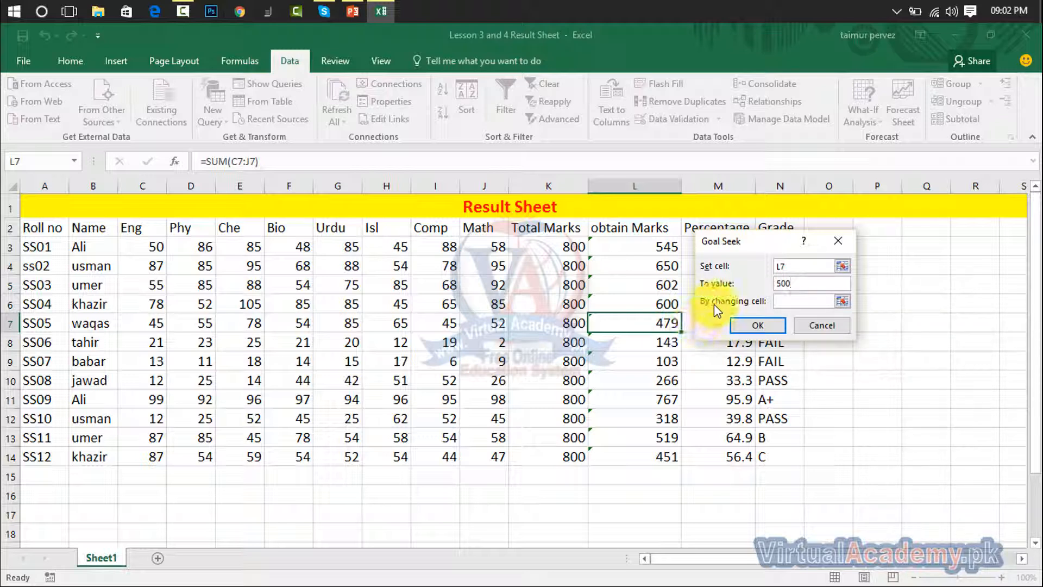
pyautogui.click(841, 301)
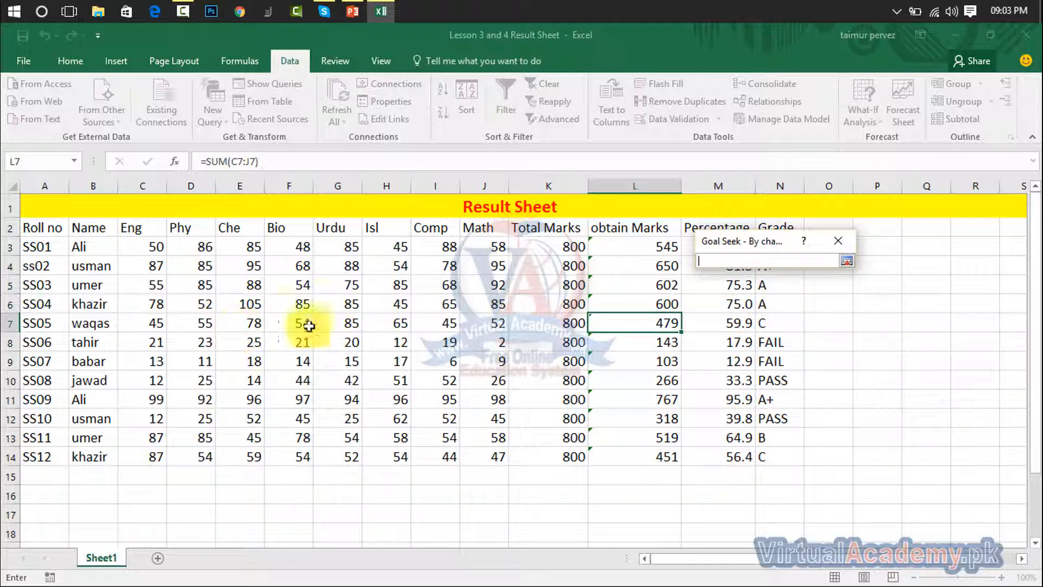
pyautogui.click(444, 324)
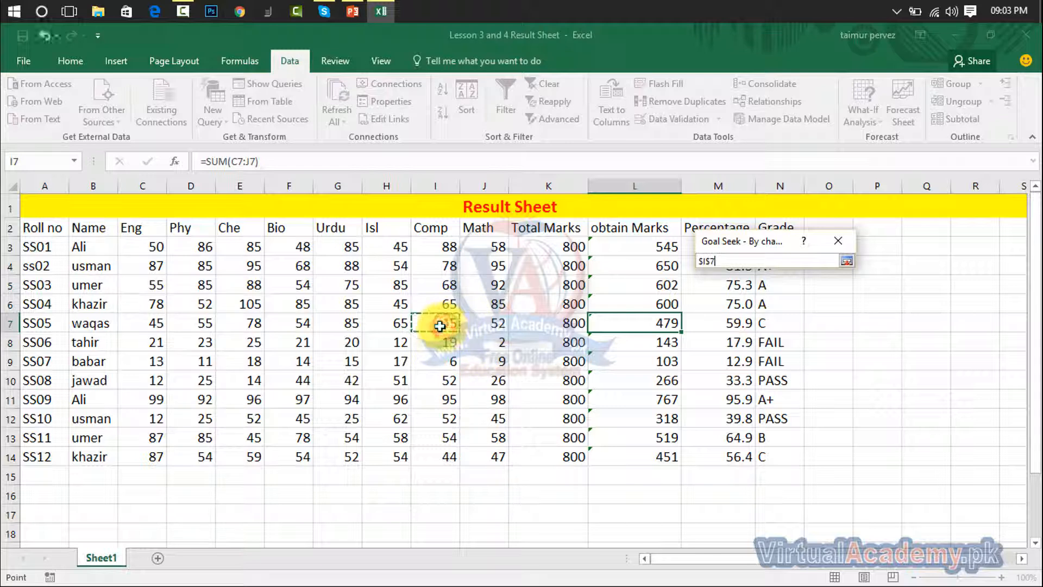
pyautogui.click(846, 261)
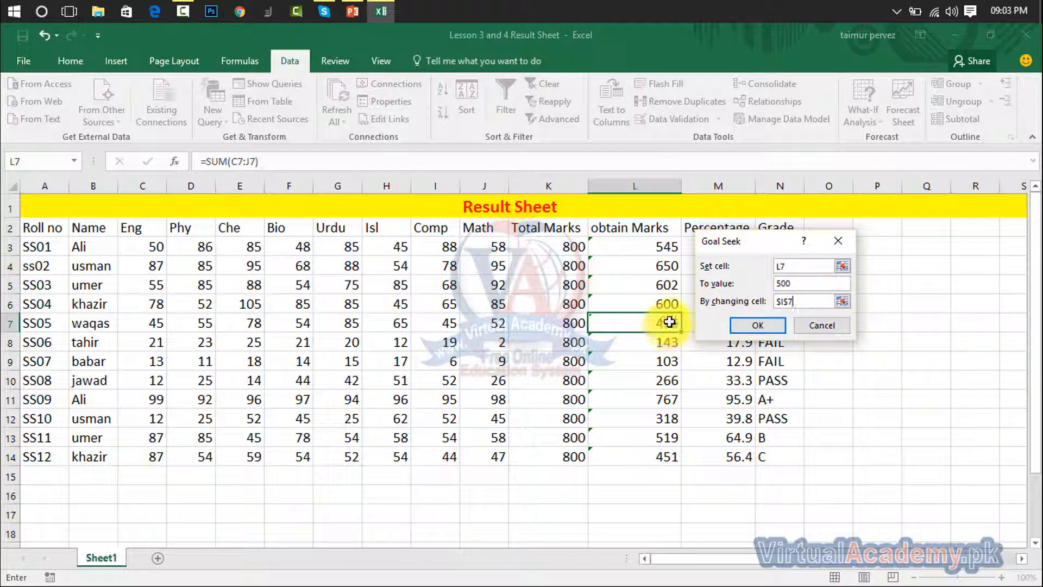
pyautogui.click(775, 325)
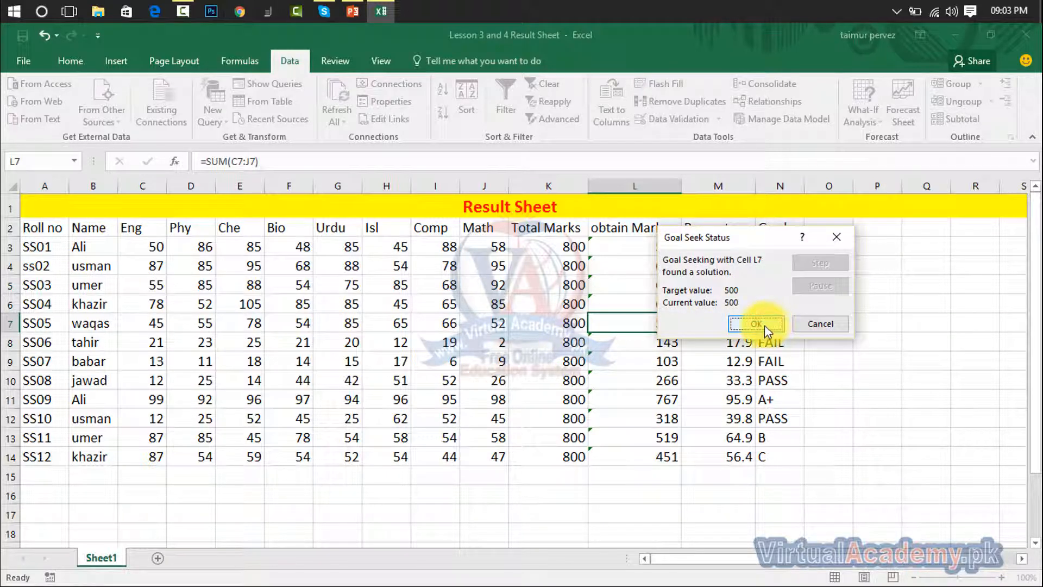
pyautogui.click(759, 324)
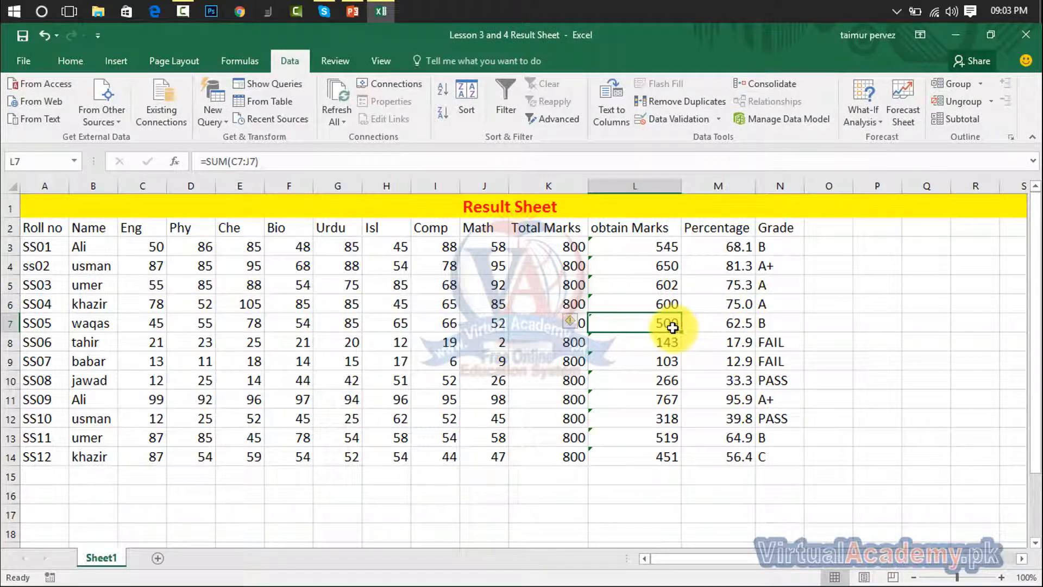
pyautogui.press('Left')
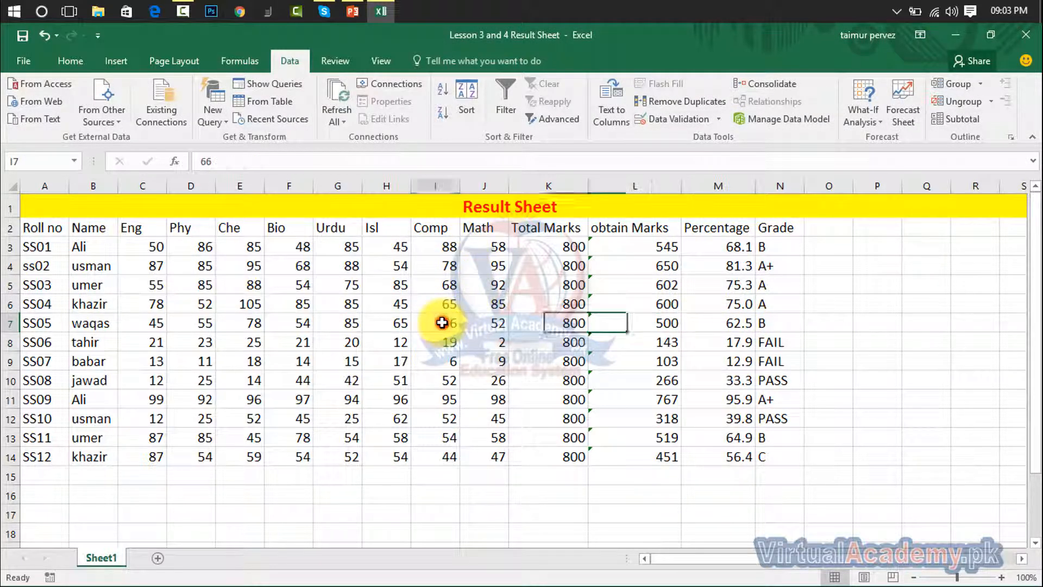
pyautogui.click(441, 322)
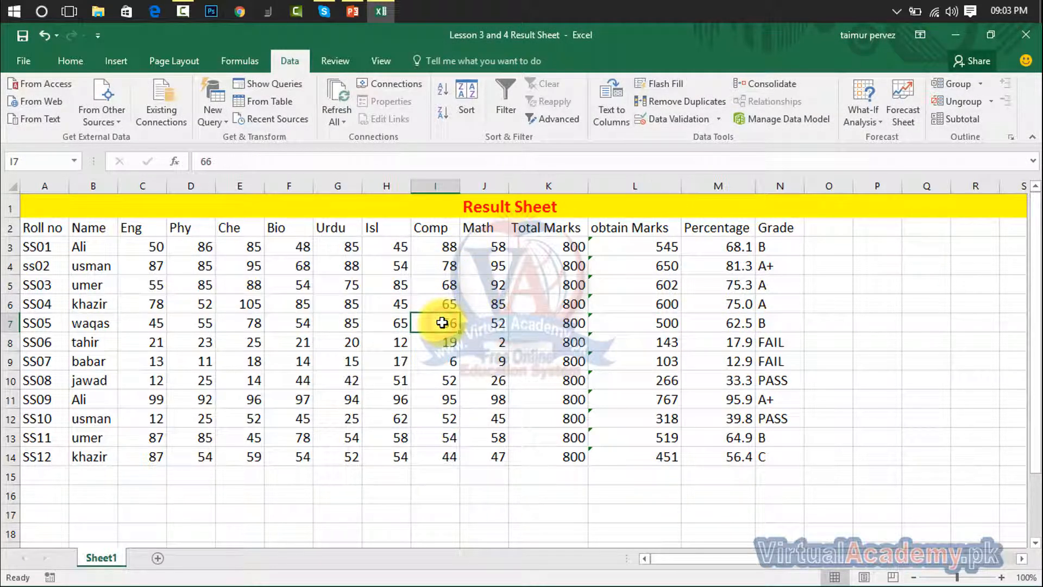
pyautogui.click(670, 325)
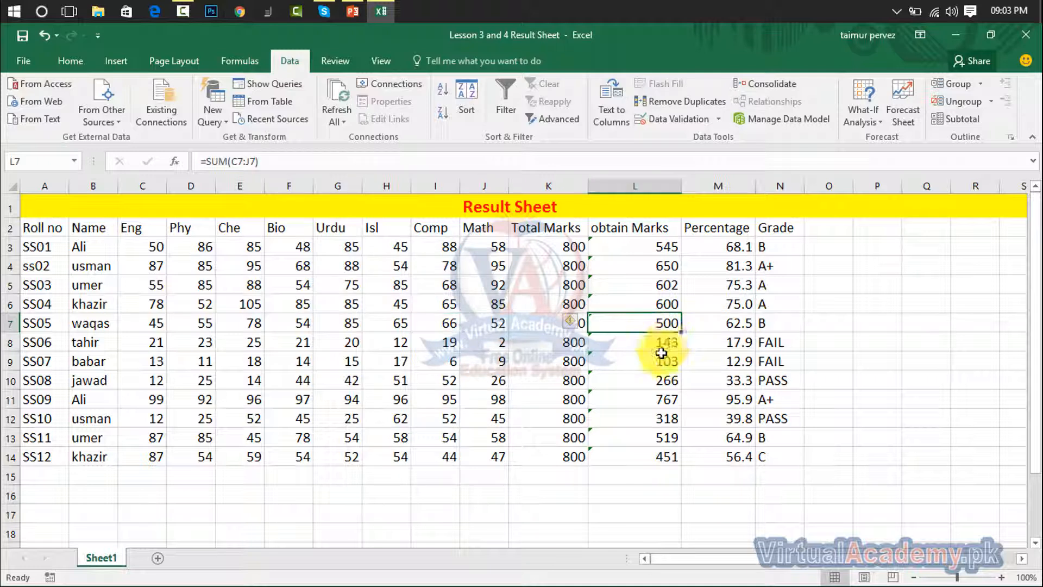
# - Try Goal Seek on the obtained marks in L8 with a target of 300 by changing the Math mark in J8, and discard the solution
pyautogui.click(663, 343)
pyautogui.click(661, 356)
pyautogui.click(659, 344)
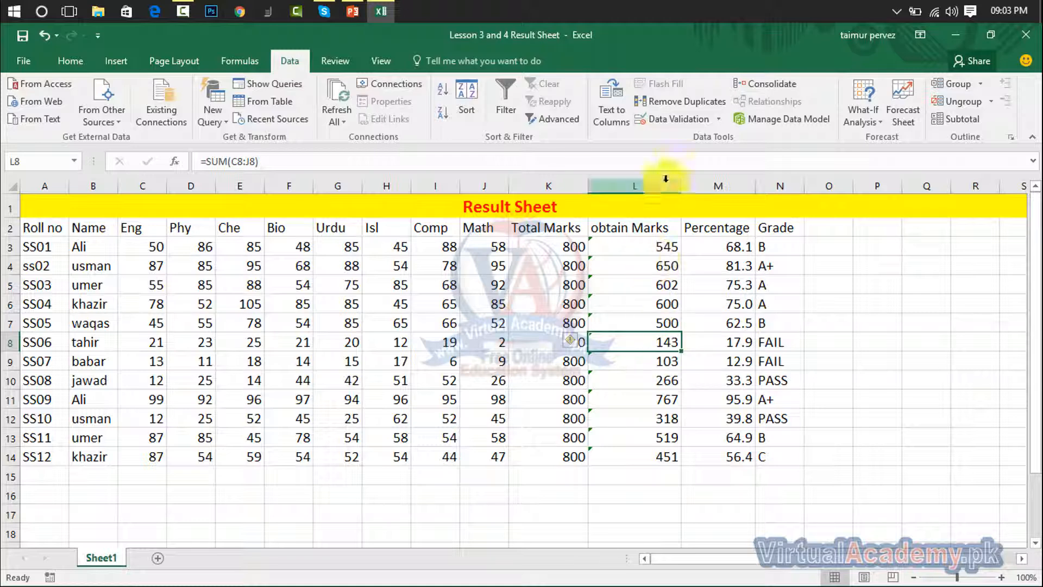
pyautogui.click(873, 122)
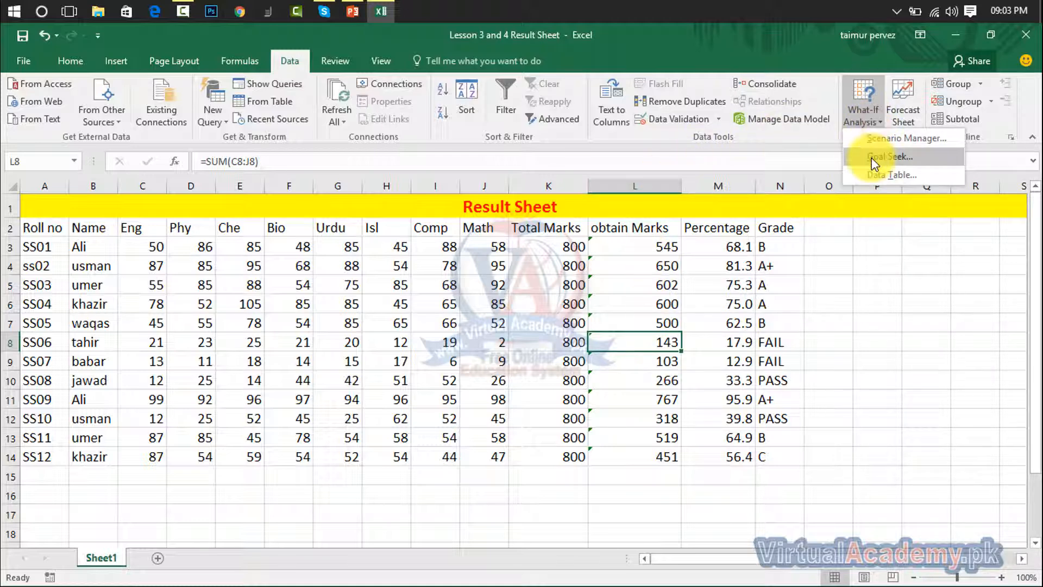
pyautogui.click(888, 156)
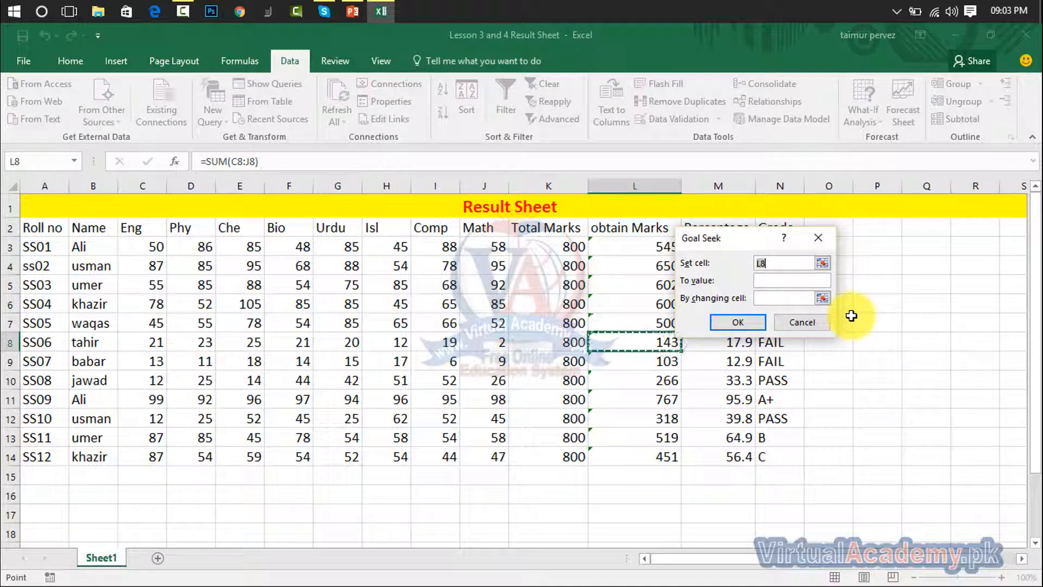
pyautogui.click(763, 280)
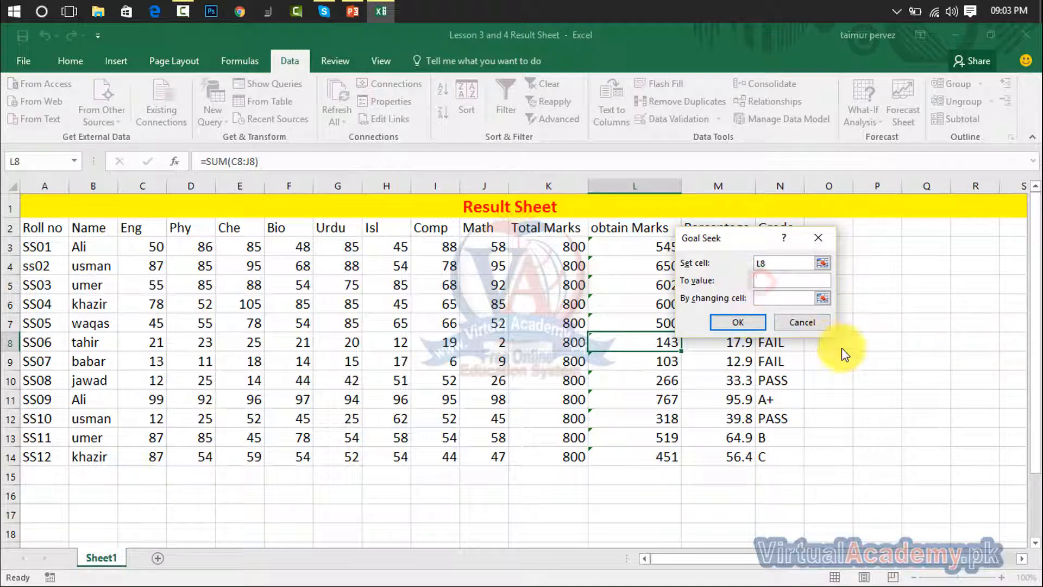
pyautogui.write('300')
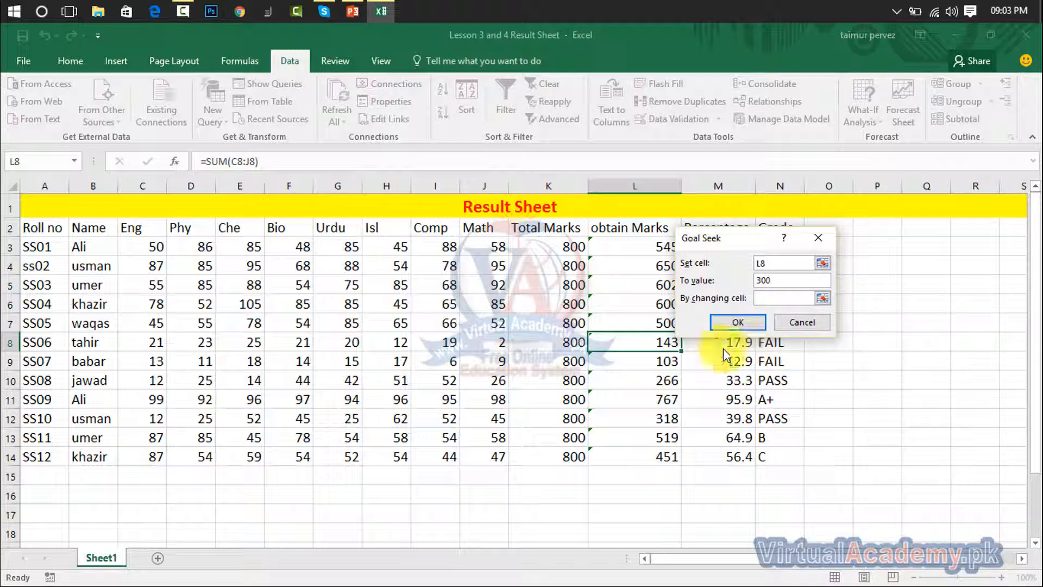
pyautogui.click(822, 297)
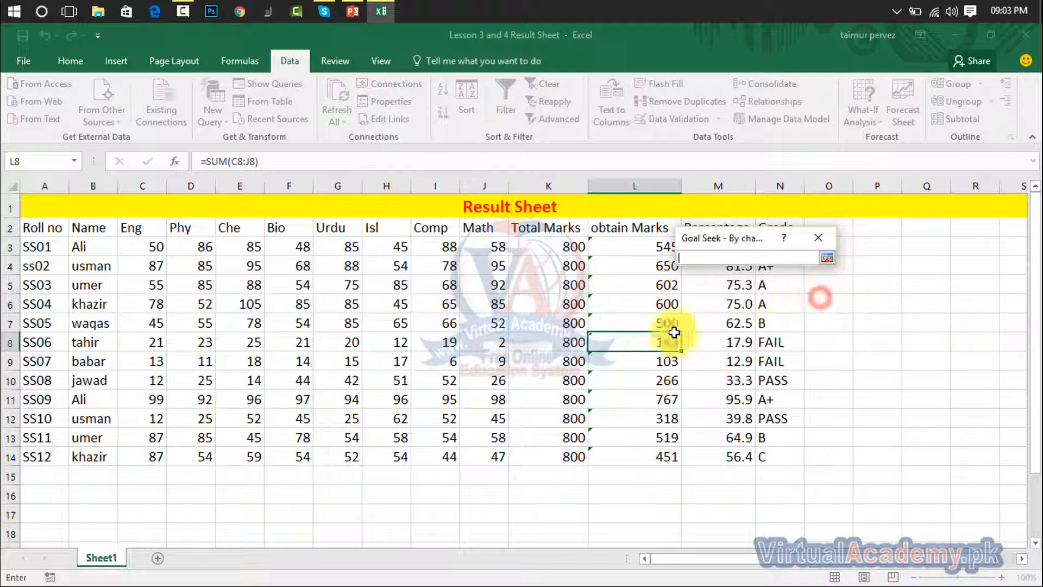
pyautogui.click(491, 344)
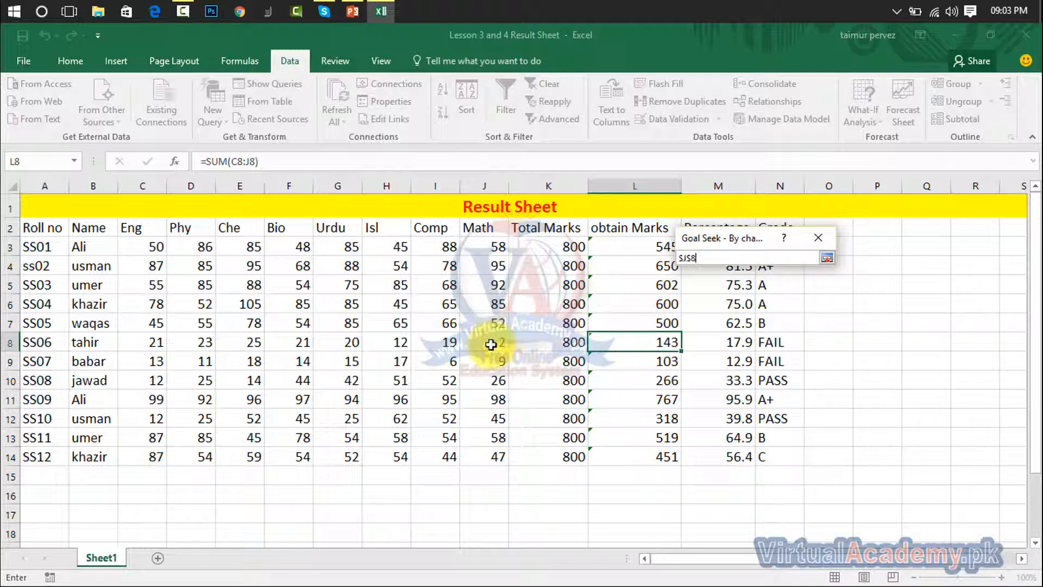
pyautogui.click(826, 258)
pyautogui.click(737, 322)
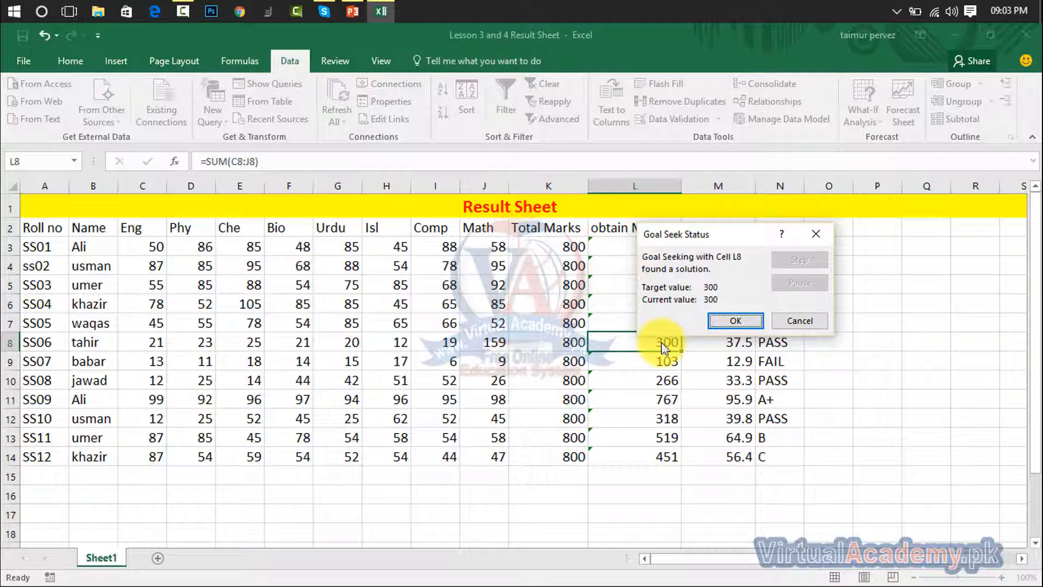
pyautogui.click(816, 234)
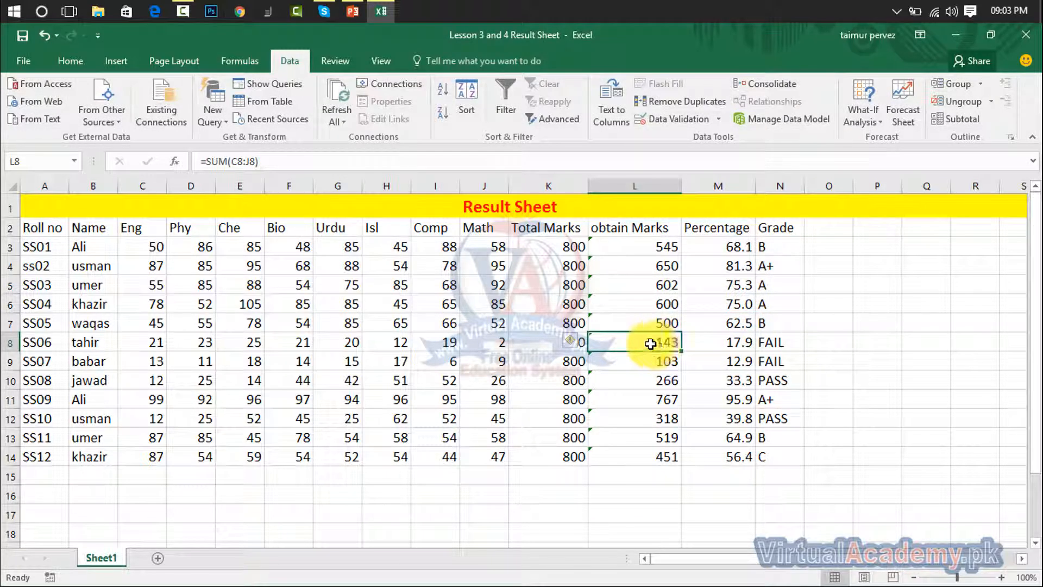
# - Try Goal Seek with the Math mark in J8 as both the set cell and the changing cell and a target of 200
pyautogui.click(489, 352)
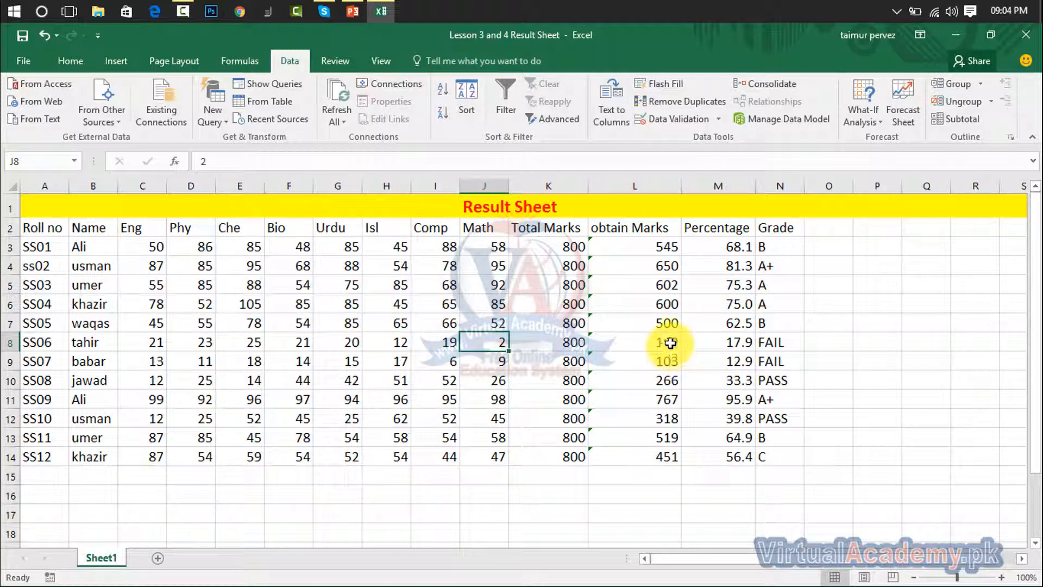
pyautogui.click(869, 114)
pyautogui.click(877, 149)
pyautogui.click(755, 265)
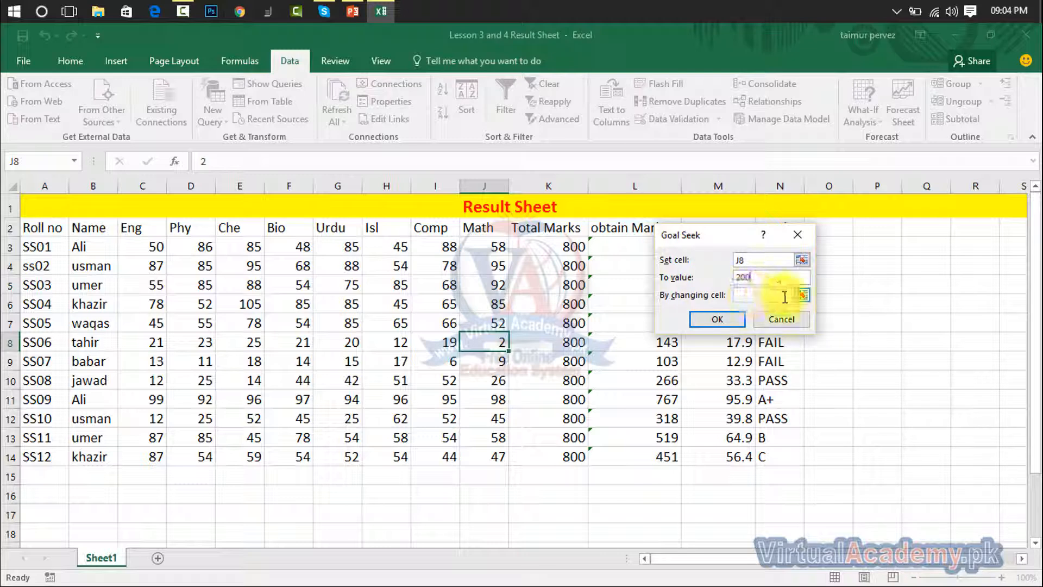
pyautogui.click(801, 295)
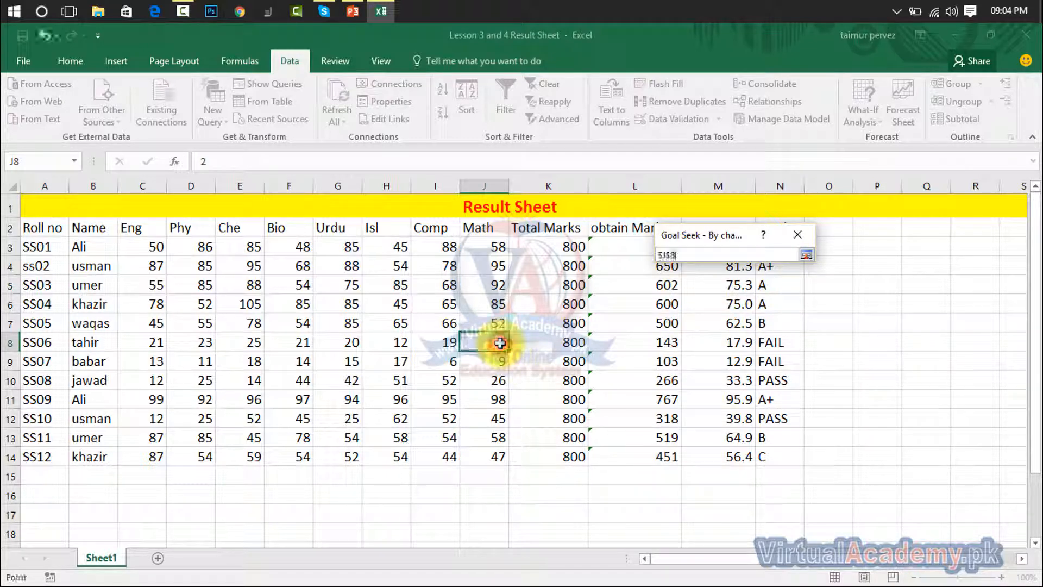
pyautogui.click(809, 255)
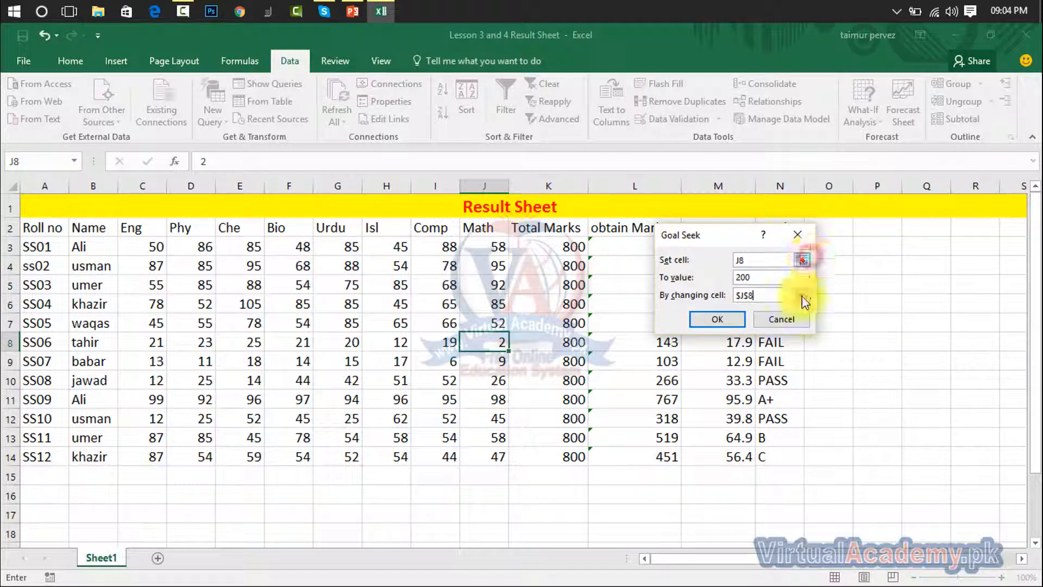
pyautogui.click(734, 315)
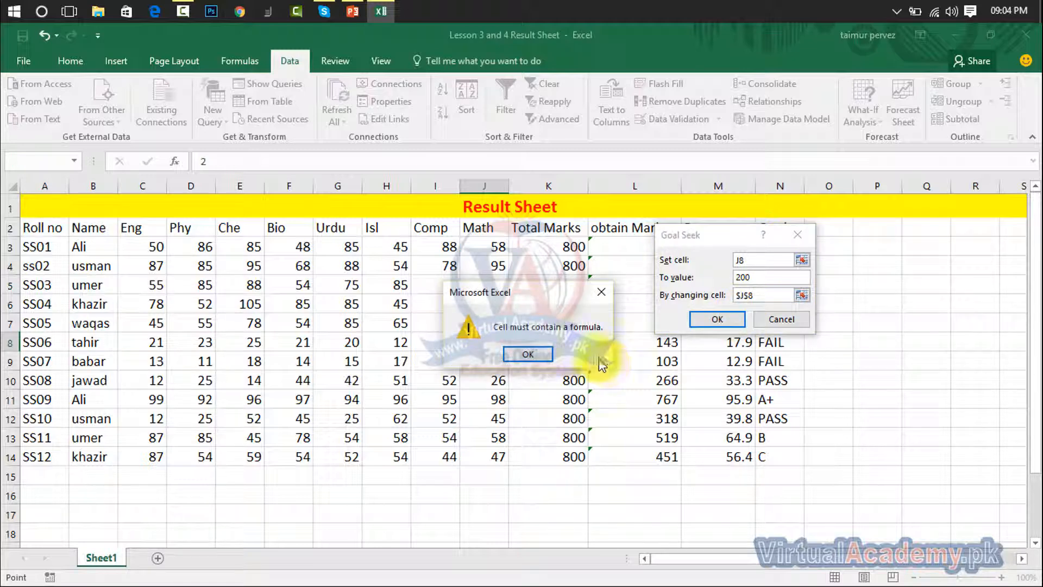
pyautogui.click(538, 354)
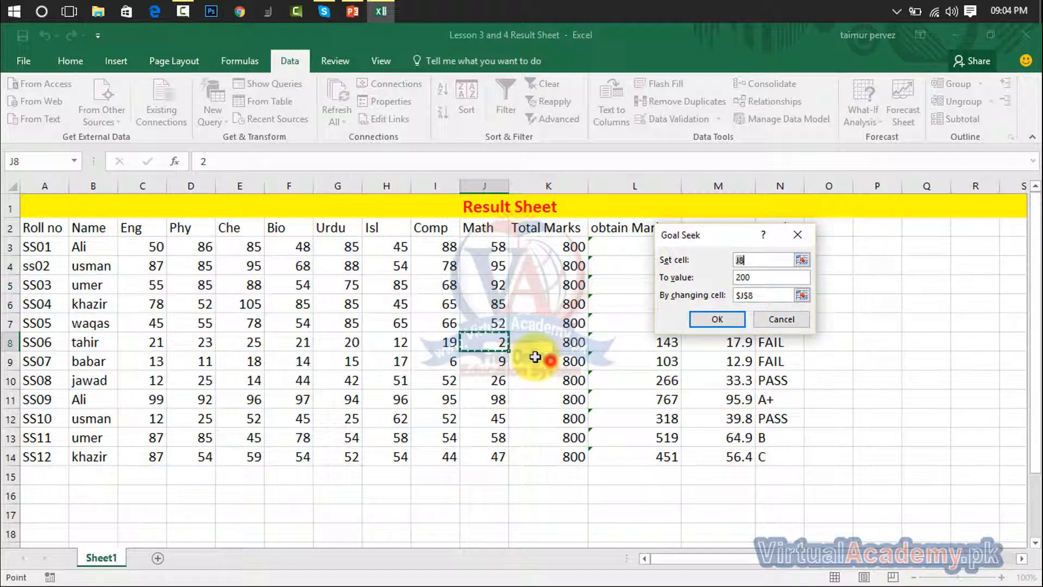
pyautogui.click(797, 234)
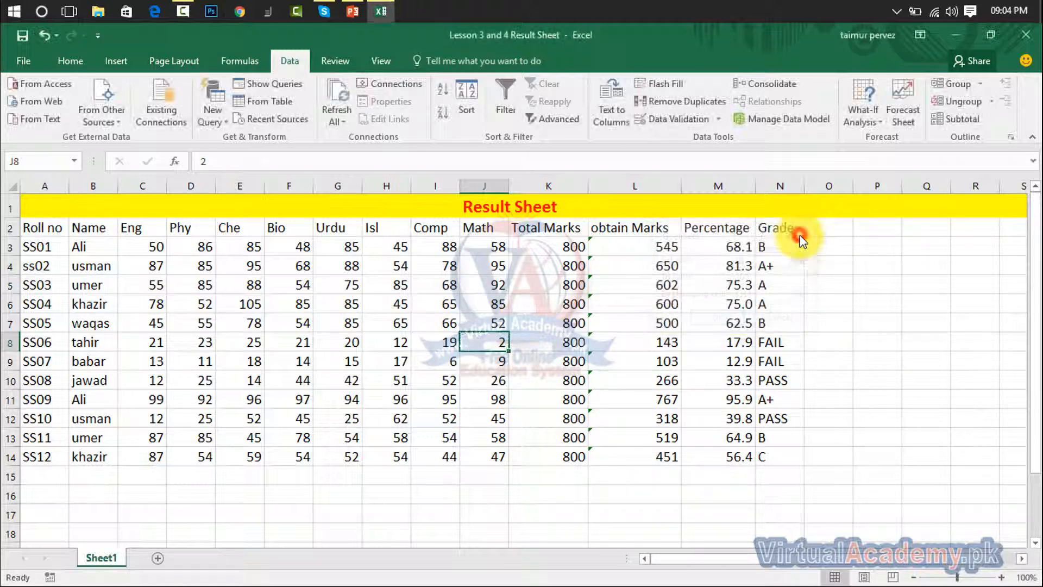
# - Use Goal Seek to bring the obtained marks in L8 to 200 by changing the Math mark in J8, and check J8
pyautogui.click(660, 342)
pyautogui.click(881, 114)
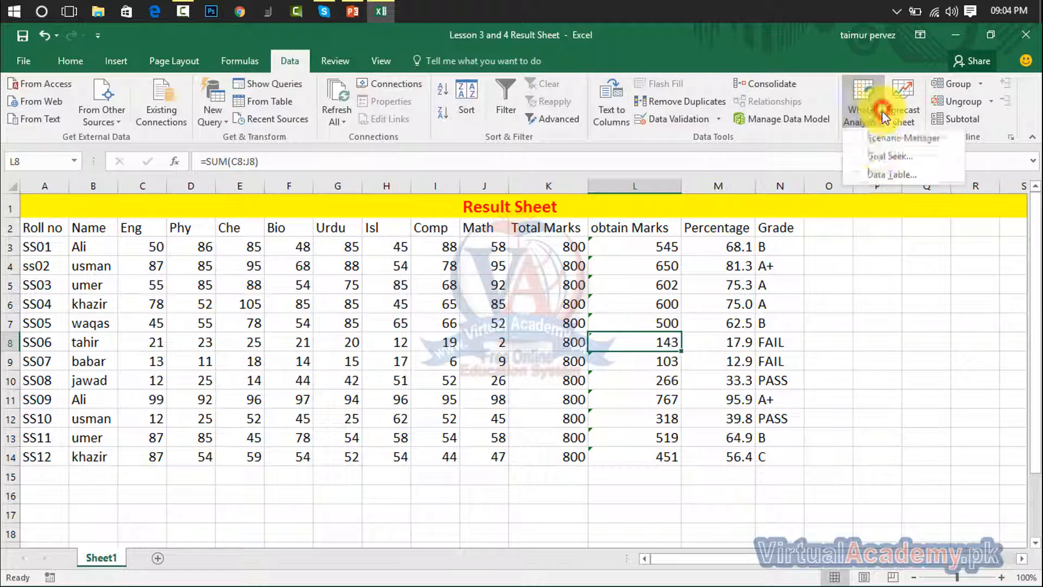
pyautogui.click(890, 156)
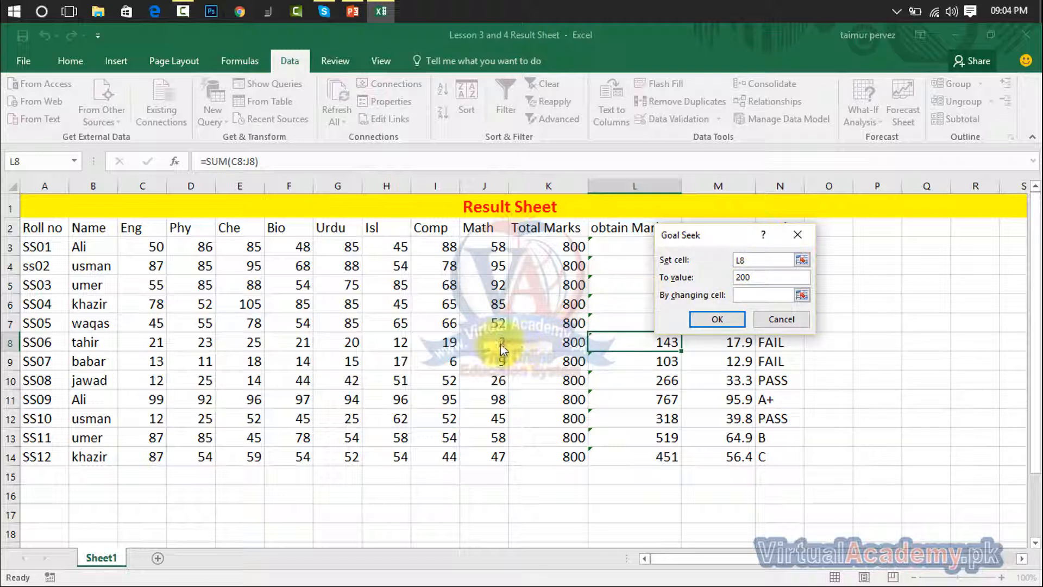
pyautogui.click(802, 294)
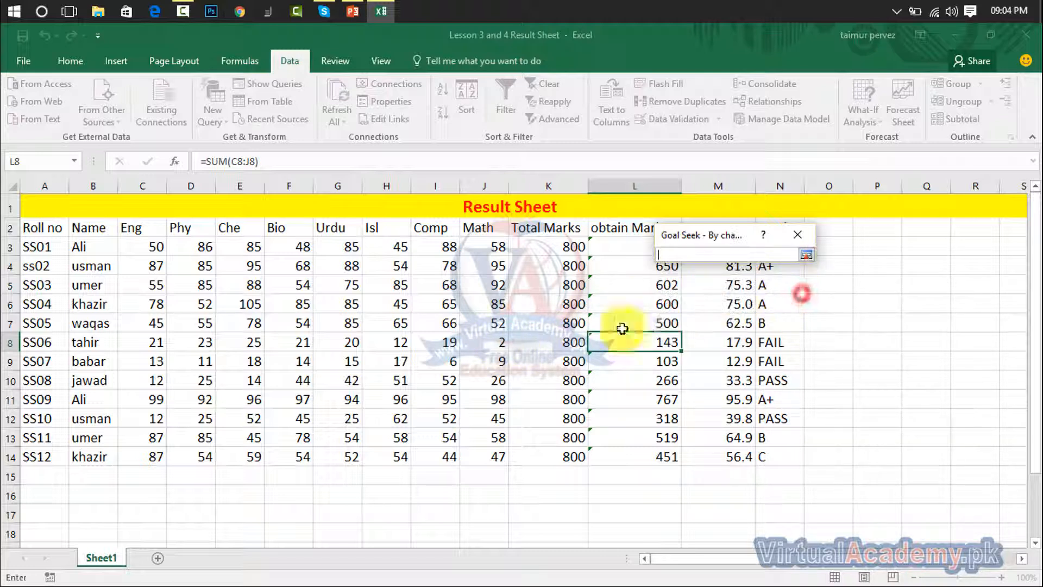
pyautogui.click(491, 342)
pyautogui.click(807, 254)
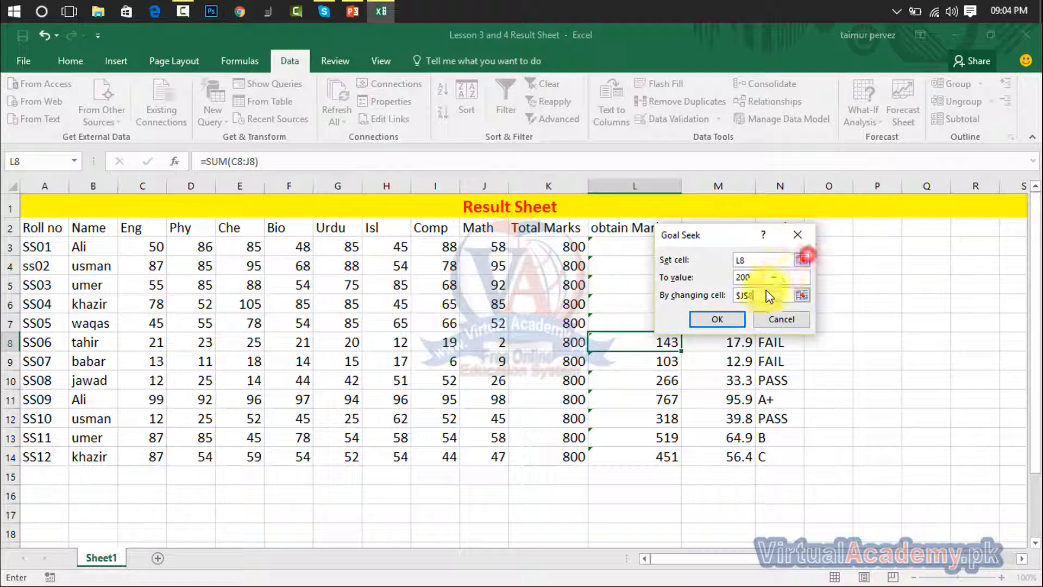
pyautogui.click(737, 314)
pyautogui.click(737, 317)
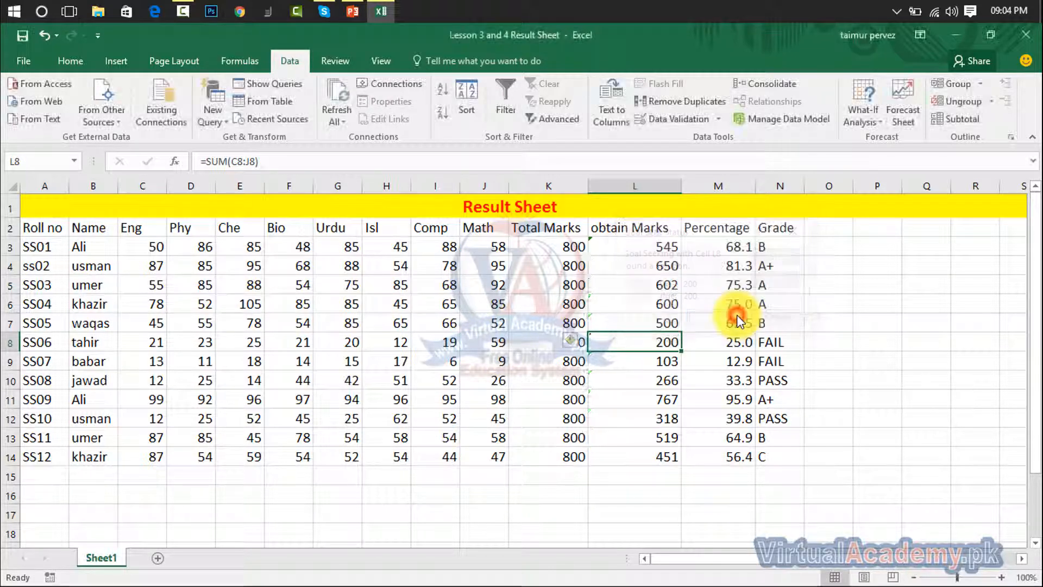
pyautogui.click(504, 342)
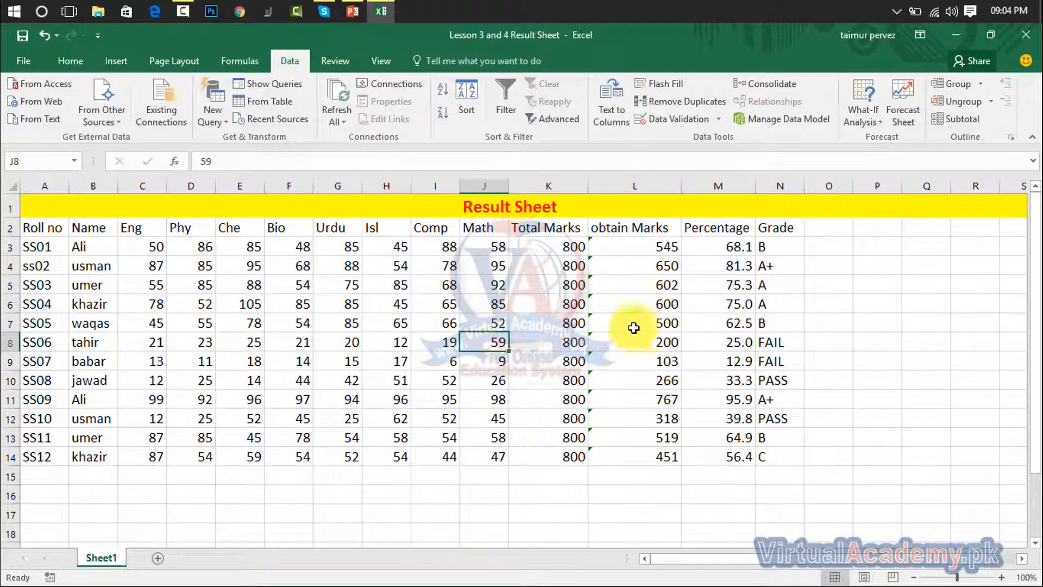
# - Check the obtained marks in L8 and the Comp mark in I8
pyautogui.click(674, 342)
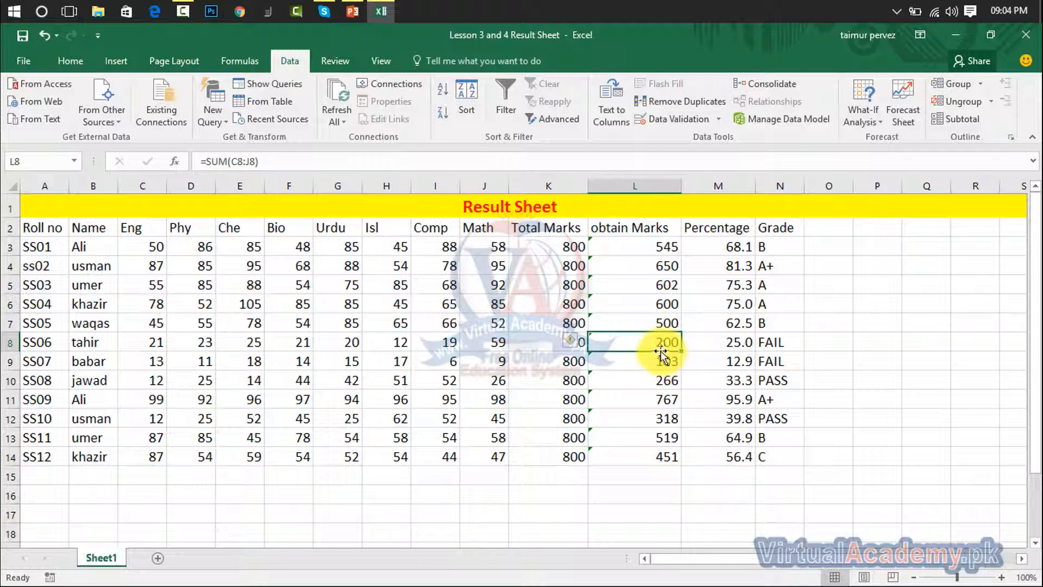
pyautogui.click(452, 348)
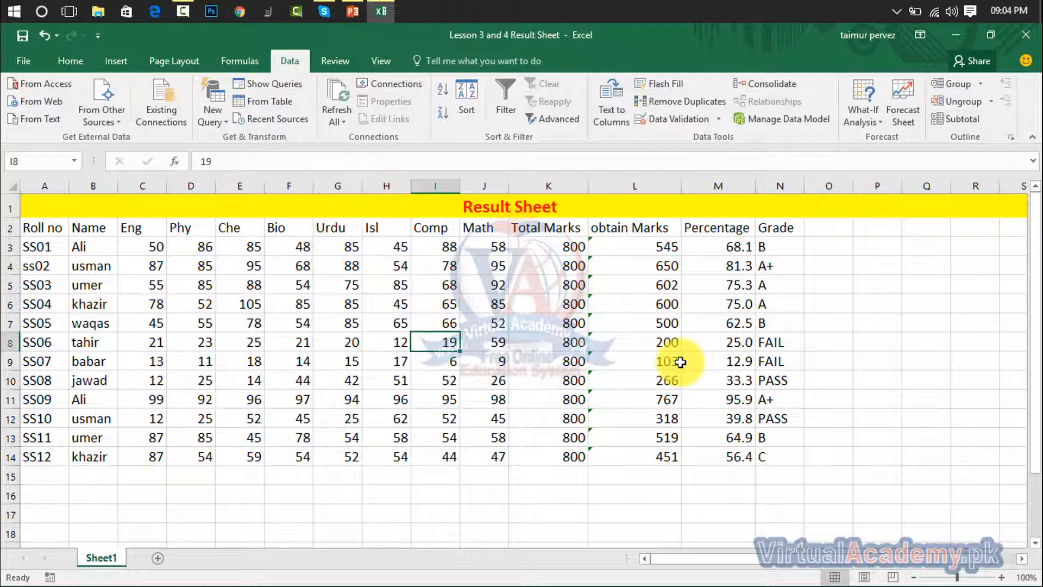
pyautogui.click(879, 123)
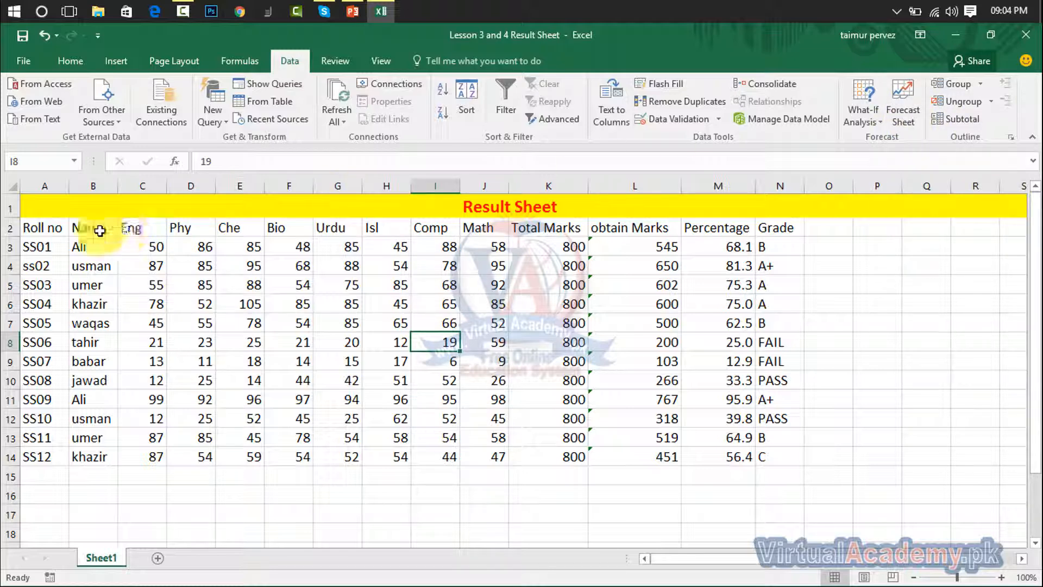
# - Try to create a forecast sheet from the result table A2:N14 with the forecast end raised to 6, and cancel it
pyautogui.click(41, 229)
pyautogui.moveTo(38, 219); pyautogui.dragTo(775, 465)
pyautogui.click(910, 121)
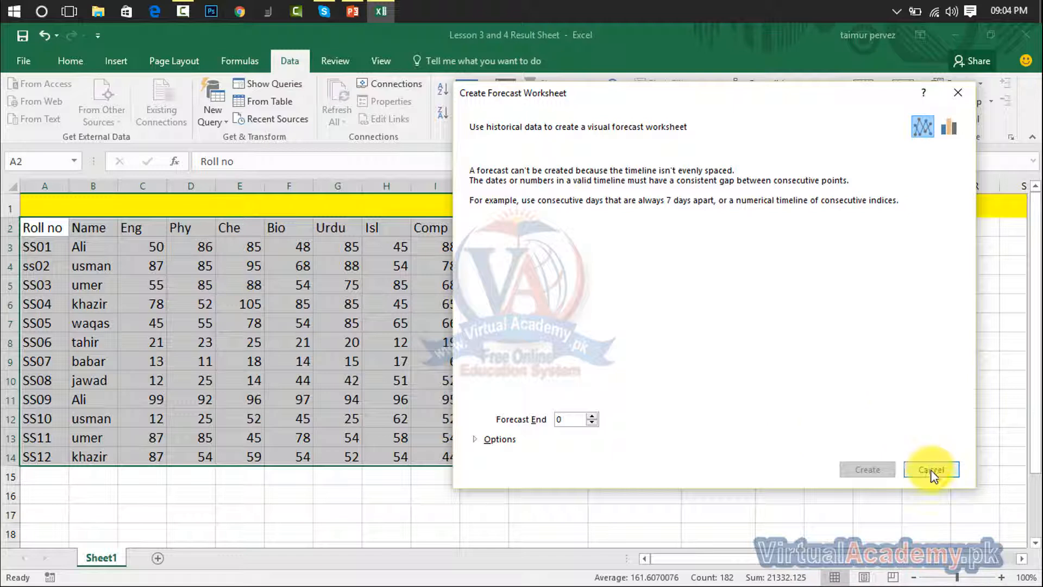
pyautogui.click(591, 416)
pyautogui.click(590, 416)
pyautogui.click(590, 416)
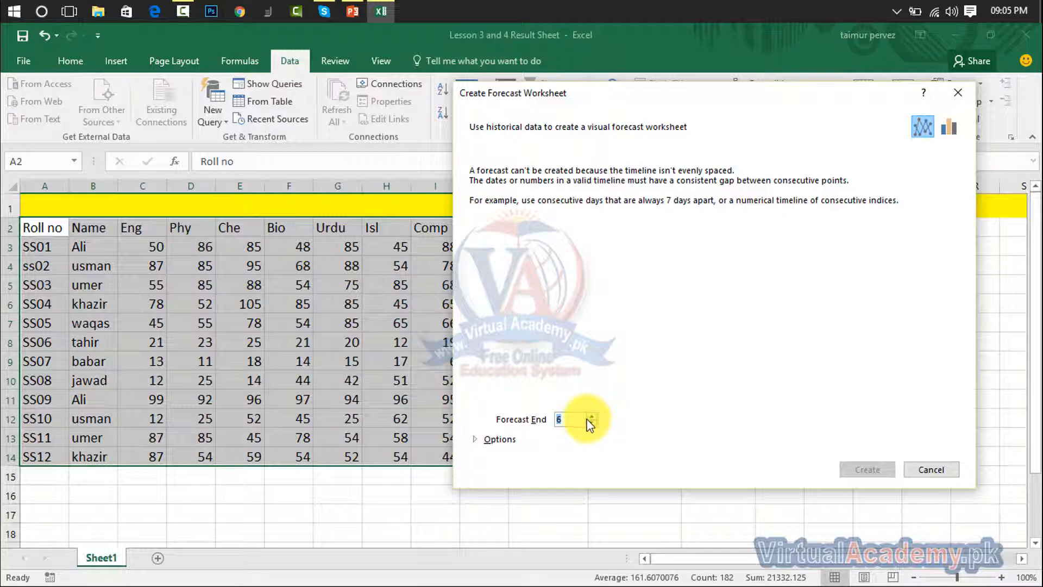
pyautogui.click(959, 97)
pyautogui.click(936, 247)
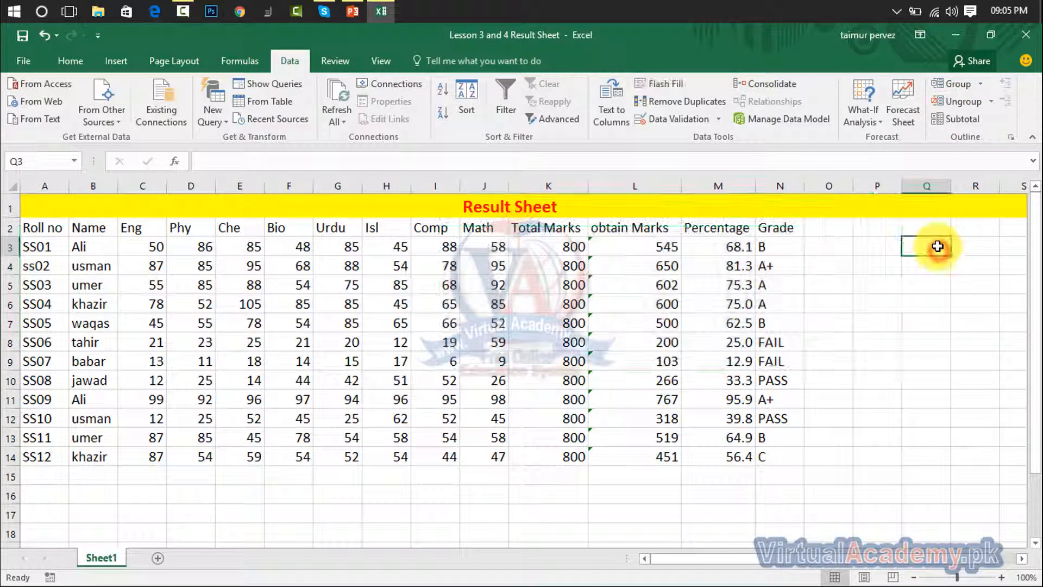
# - Try a forecast sheet from the empty cell Q3, switching between column and line chart, and cancel it
pyautogui.click(895, 118)
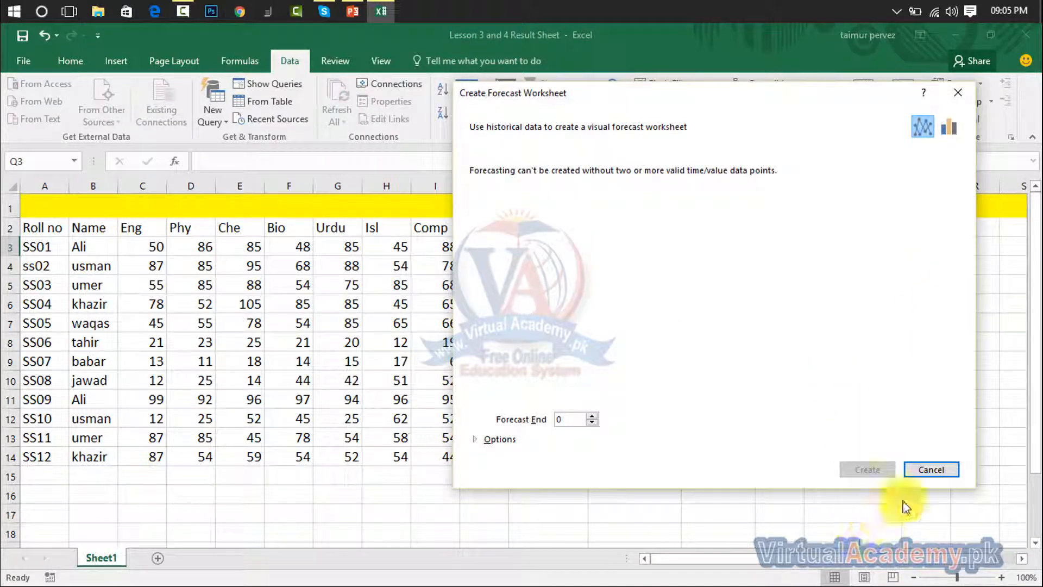
pyautogui.click(948, 134)
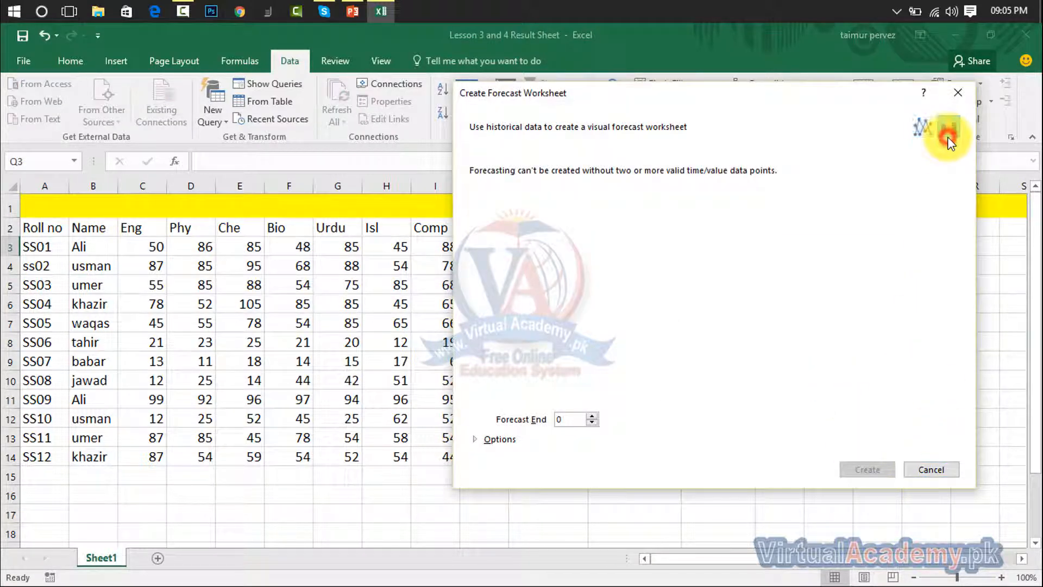
pyautogui.click(925, 131)
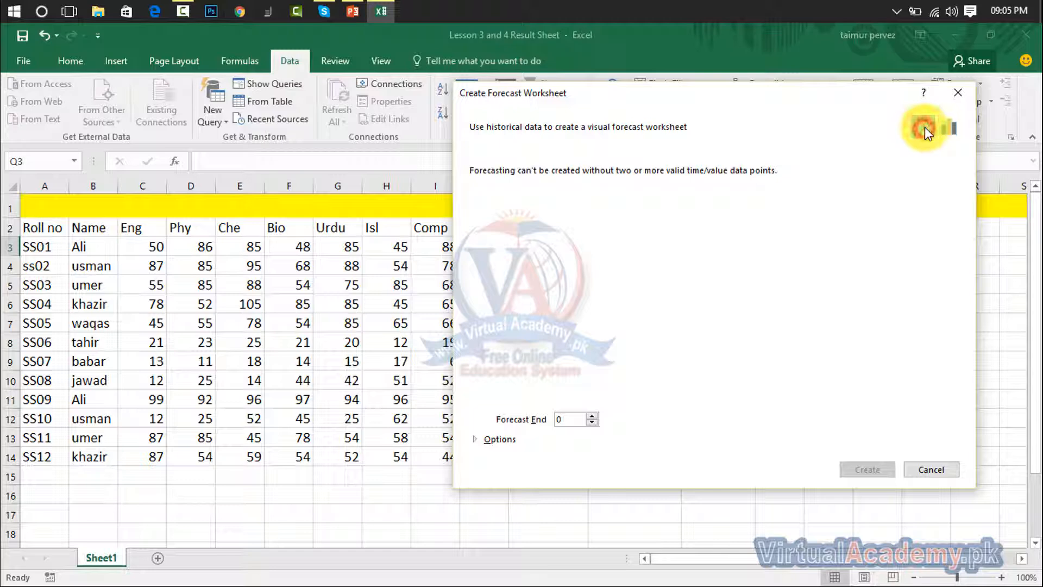
pyautogui.click(957, 92)
# - Try a forecast sheet from A1:N14 including the title row, and cancel it
pyautogui.moveTo(40, 208); pyautogui.dragTo(773, 461)
pyautogui.click(909, 113)
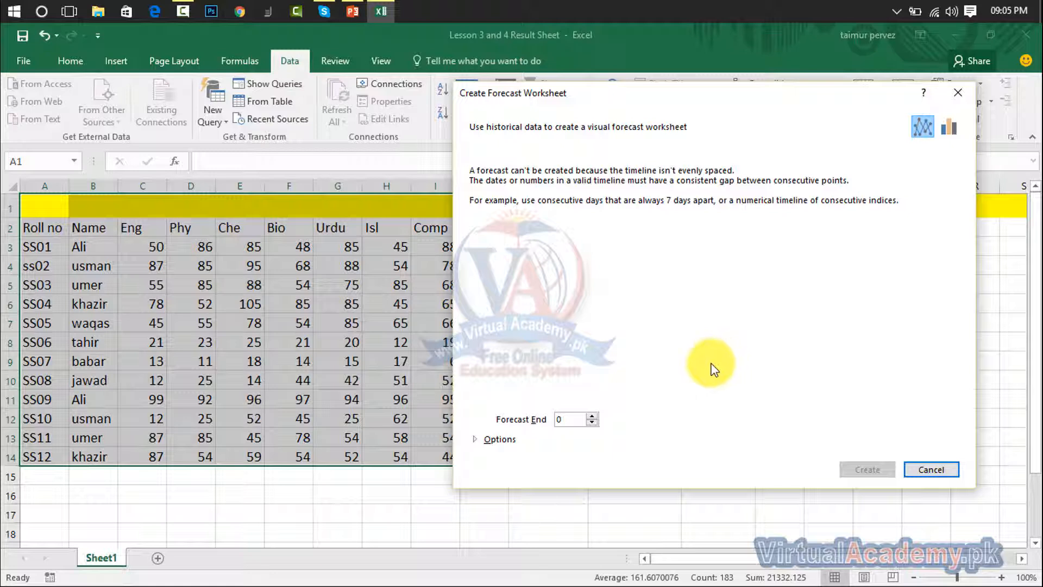
pyautogui.click(958, 93)
pyautogui.click(229, 338)
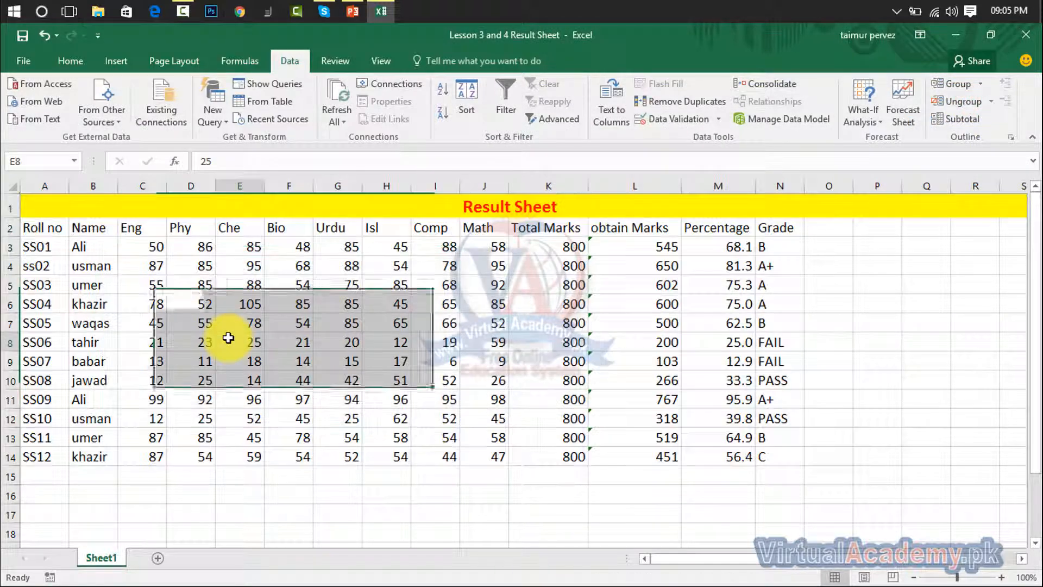
# - Open the recent workbook Lesson 17 Salary Report
pyautogui.click(27, 59)
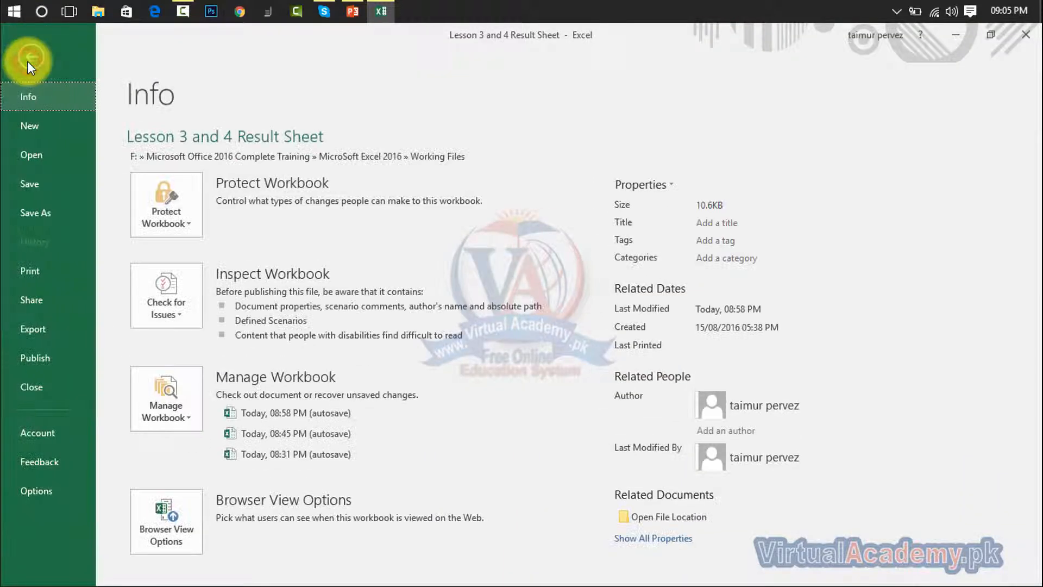
pyautogui.click(67, 124)
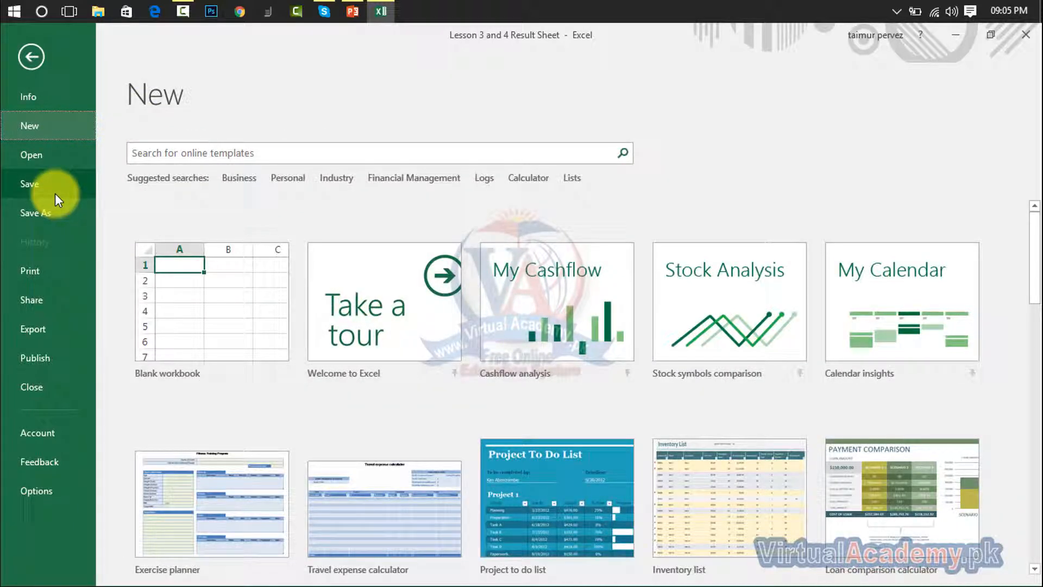
pyautogui.click(45, 101)
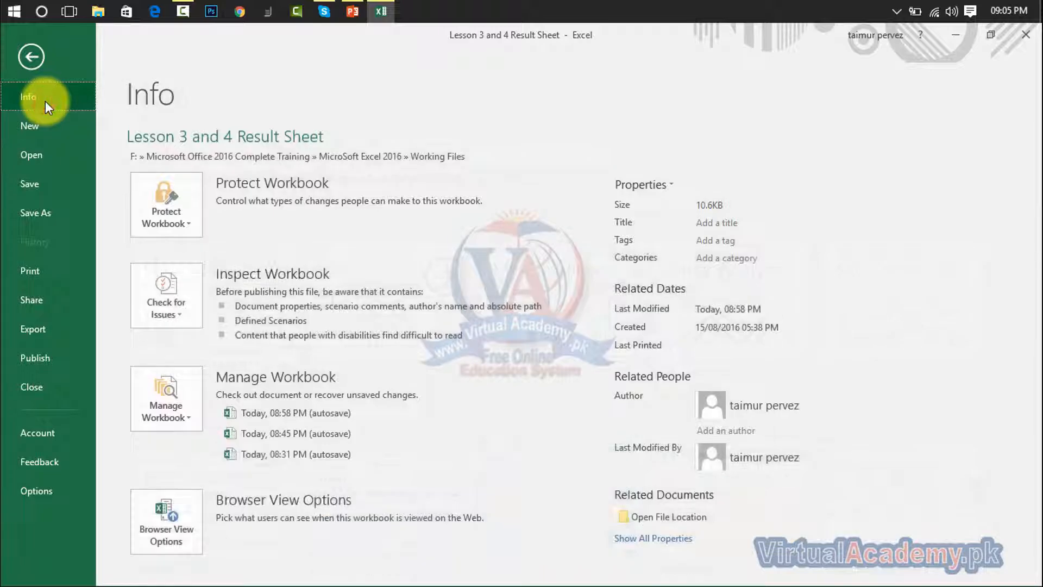
pyautogui.click(44, 148)
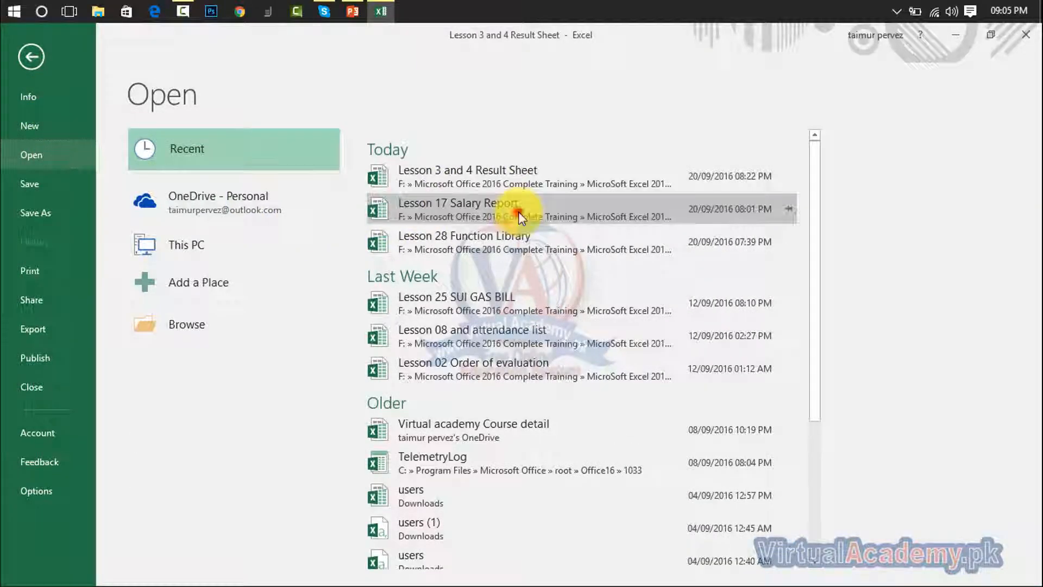
pyautogui.click(485, 209)
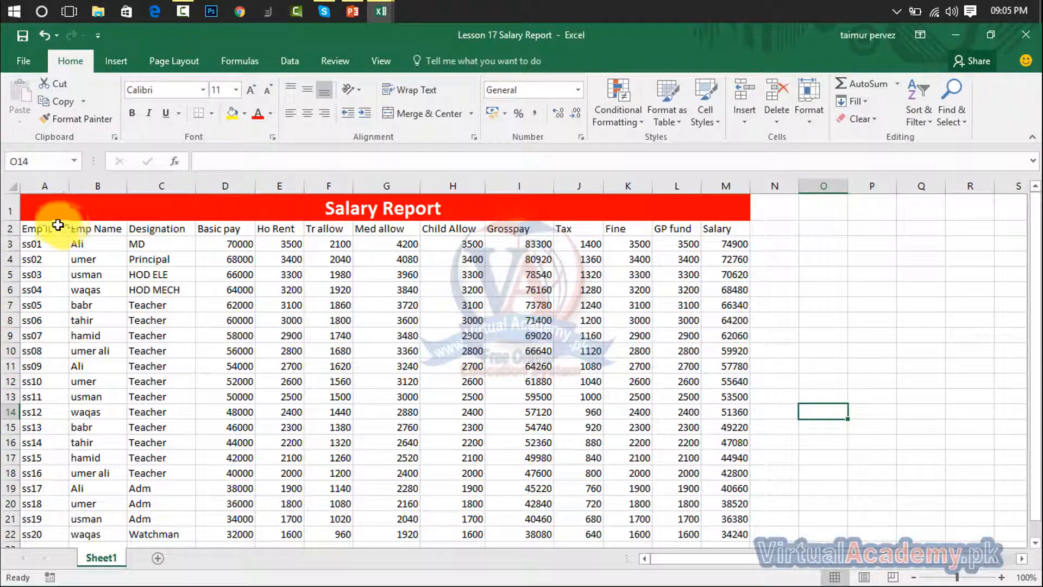
# - Create a line-chart forecast sheet from the salary table A1:M22 with the forecast end set to 82,000
pyautogui.moveTo(37, 216); pyautogui.dragTo(523, 534)
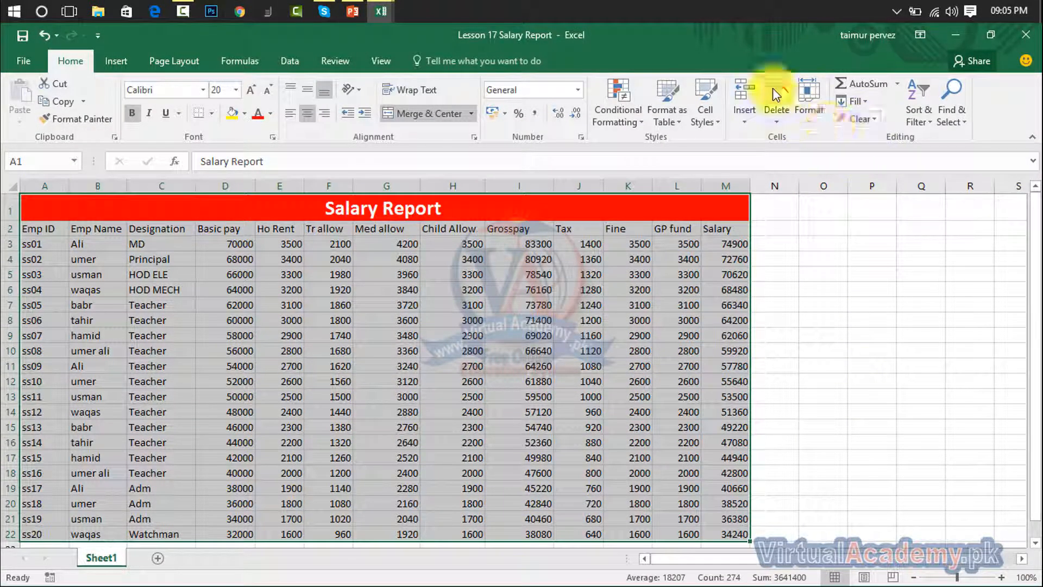
pyautogui.click(286, 61)
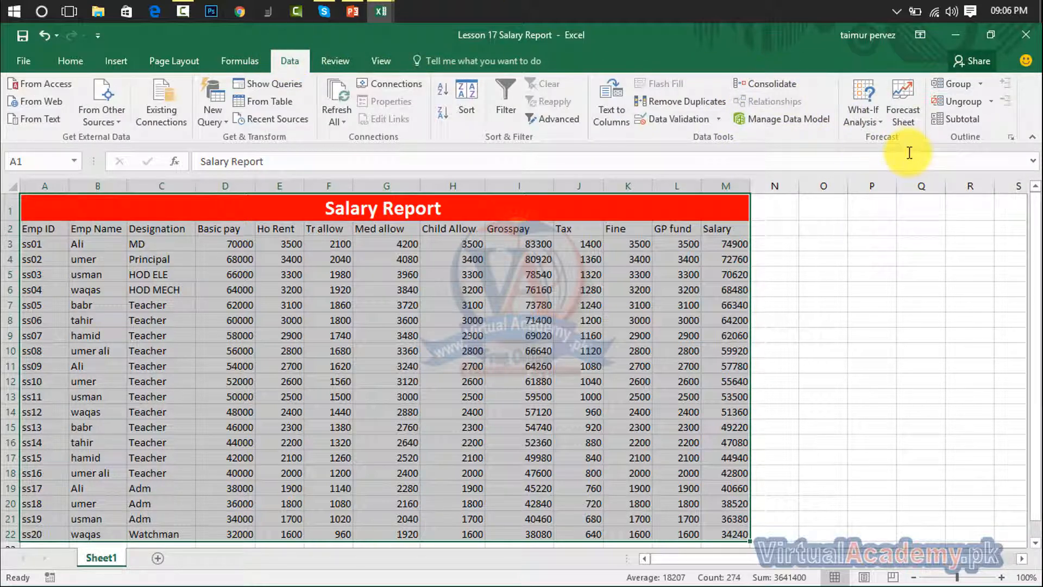
pyautogui.click(903, 116)
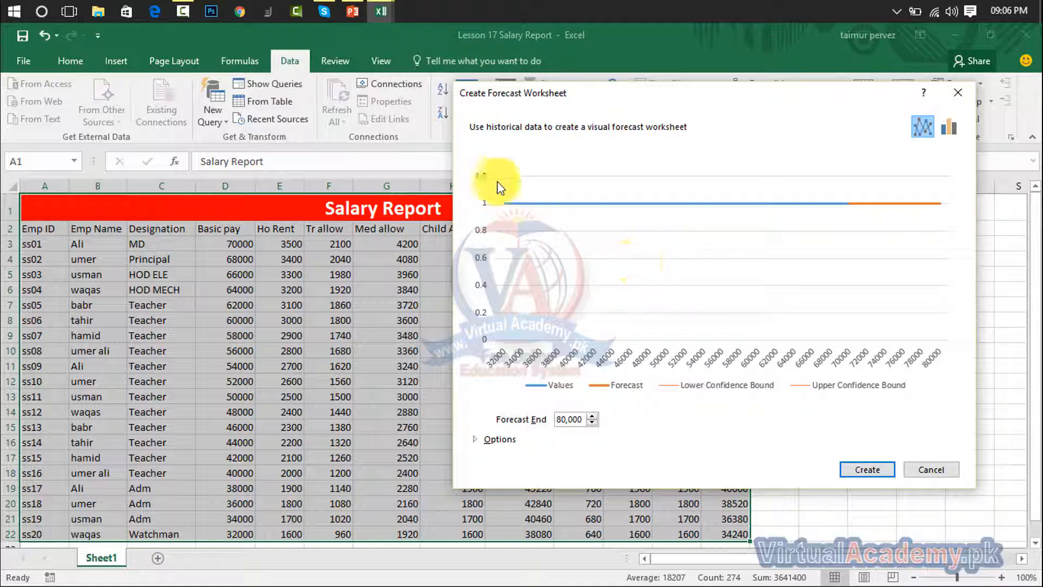
pyautogui.click(947, 130)
pyautogui.click(930, 129)
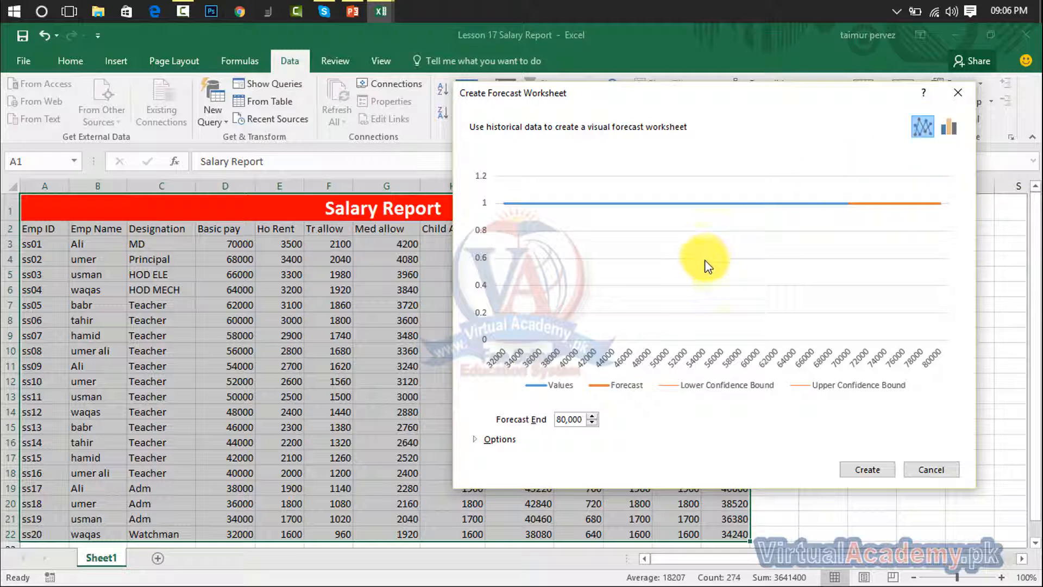
pyautogui.click(592, 416)
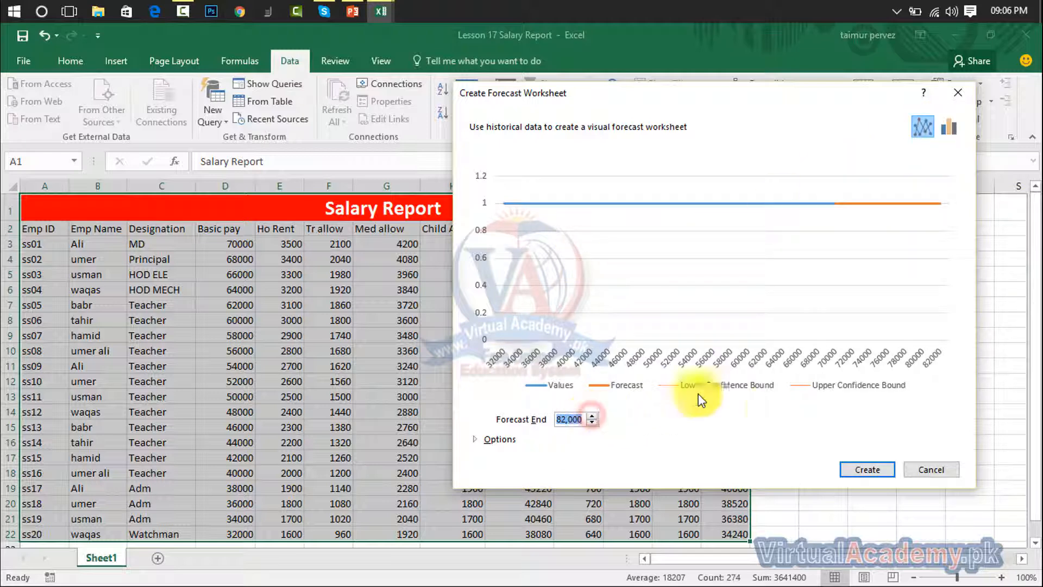
pyautogui.click(879, 468)
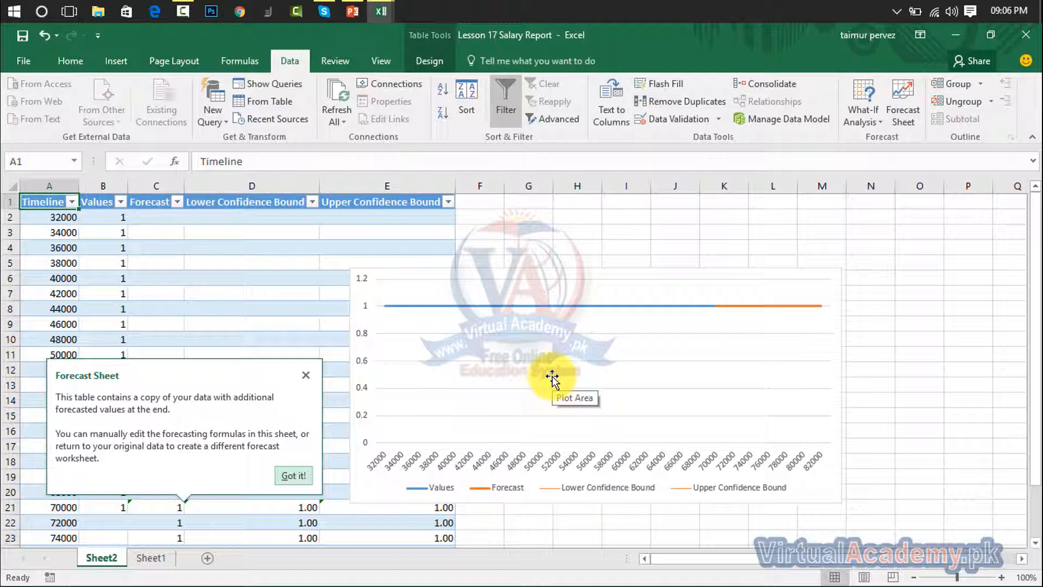
# - Undo the forecast sheet's contents and the last Goal Seek change in the result sheet
pyautogui.click(931, 363)
pyautogui.hotkey('ctrl', 'z')
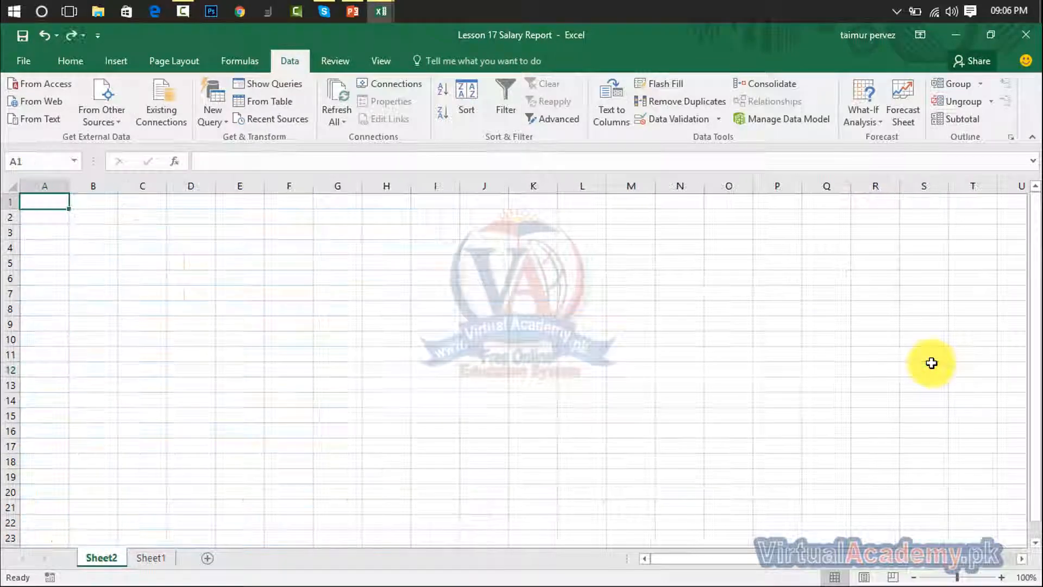
pyautogui.hotkey('ctrl', 'z')
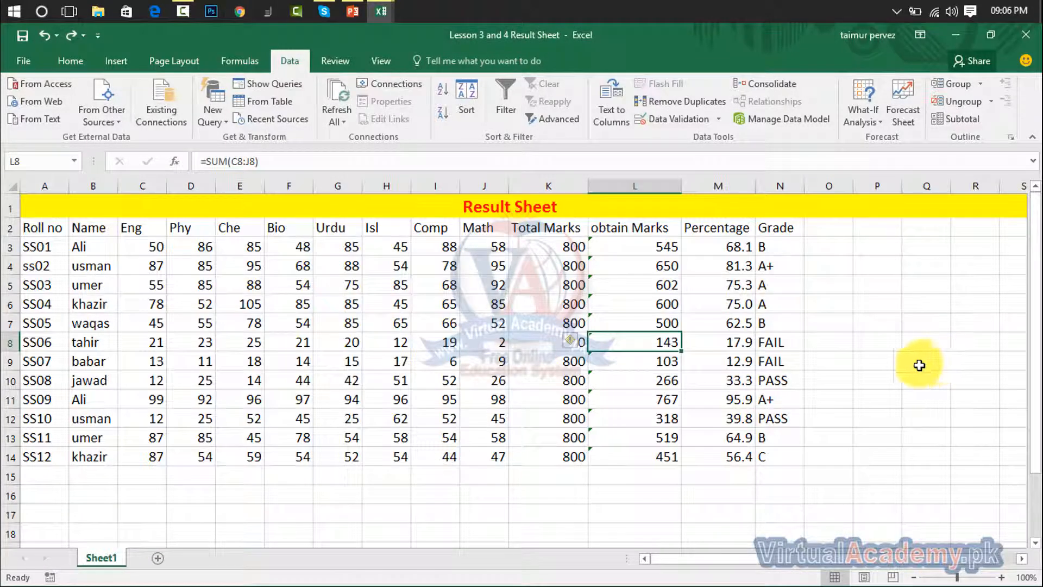
# - Try to group the Roll no and Name cells A2:B14 by rows
pyautogui.click(694, 304)
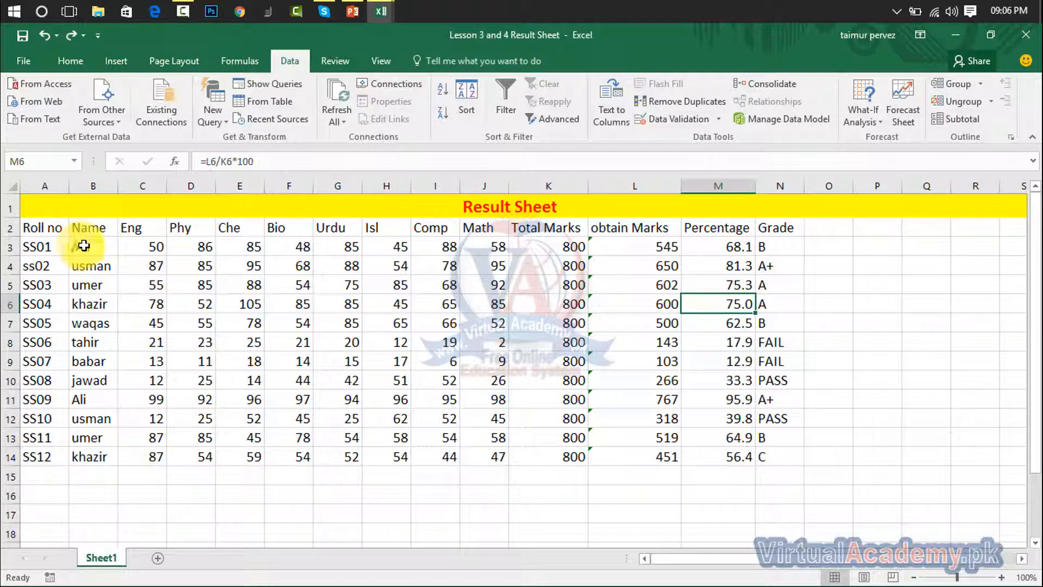
pyautogui.click(40, 227)
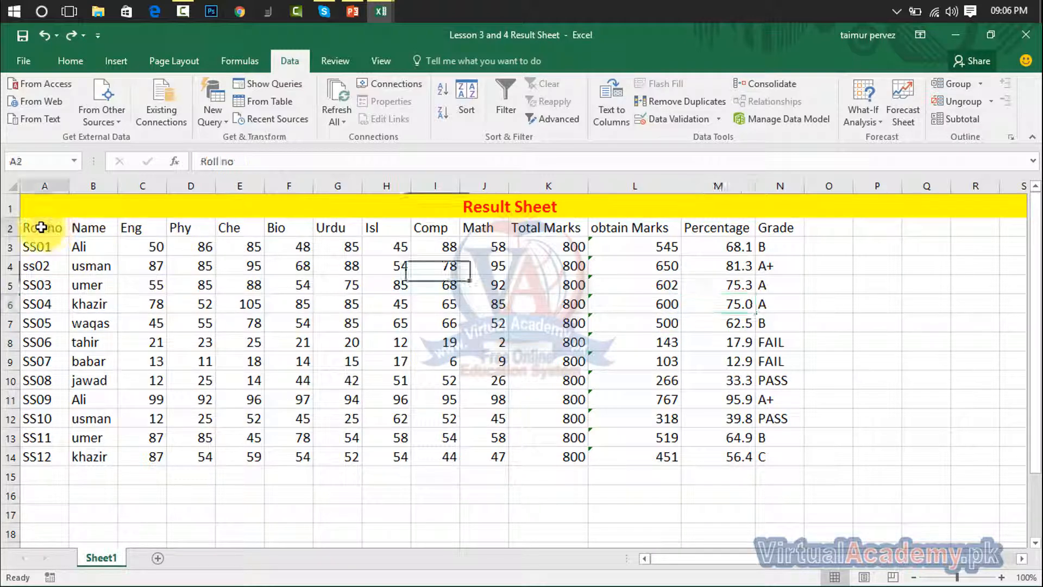
pyautogui.moveTo(41, 227); pyautogui.dragTo(98, 458)
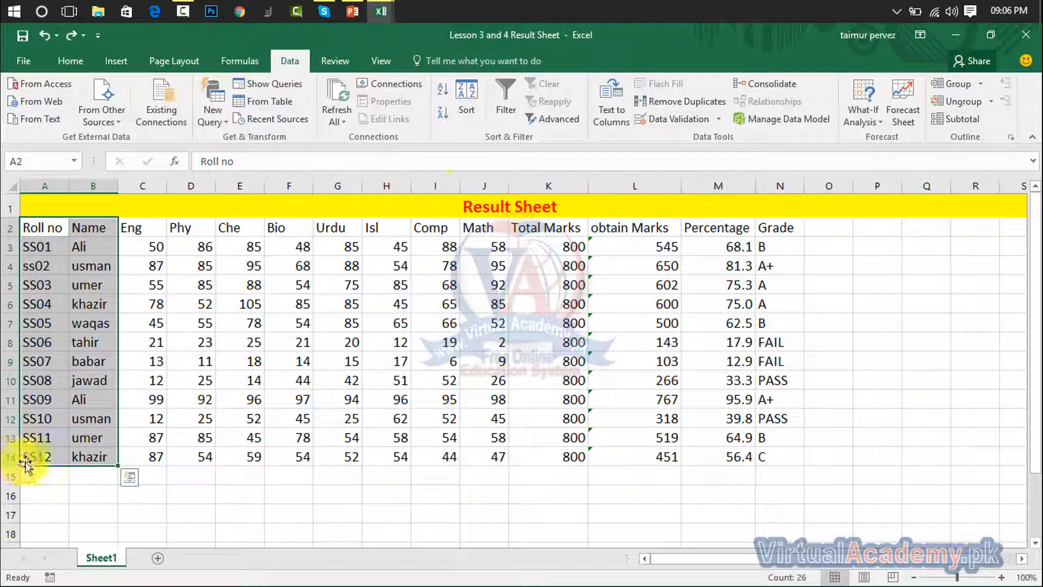
pyautogui.click(968, 89)
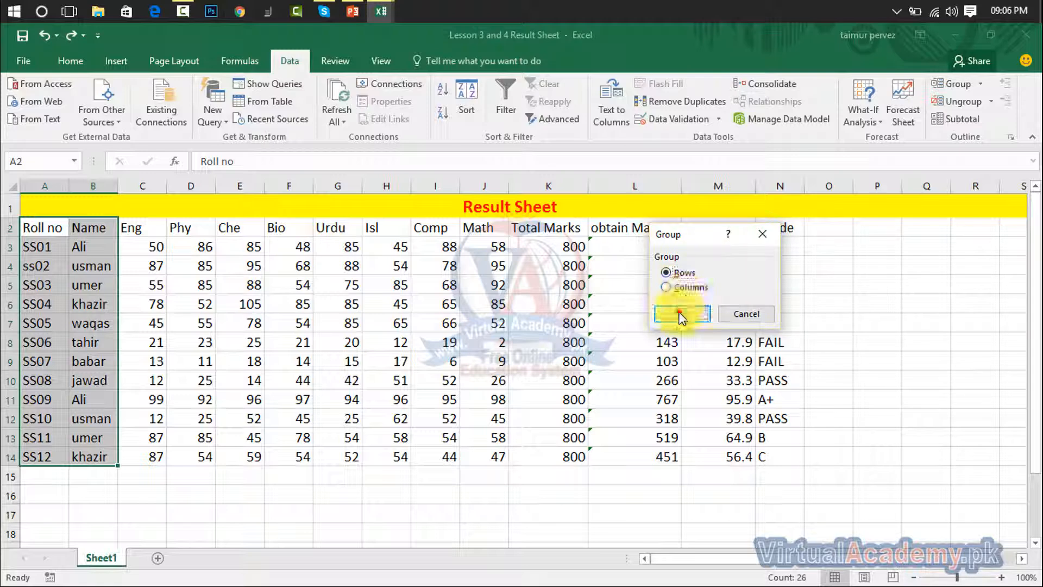
pyautogui.click(681, 314)
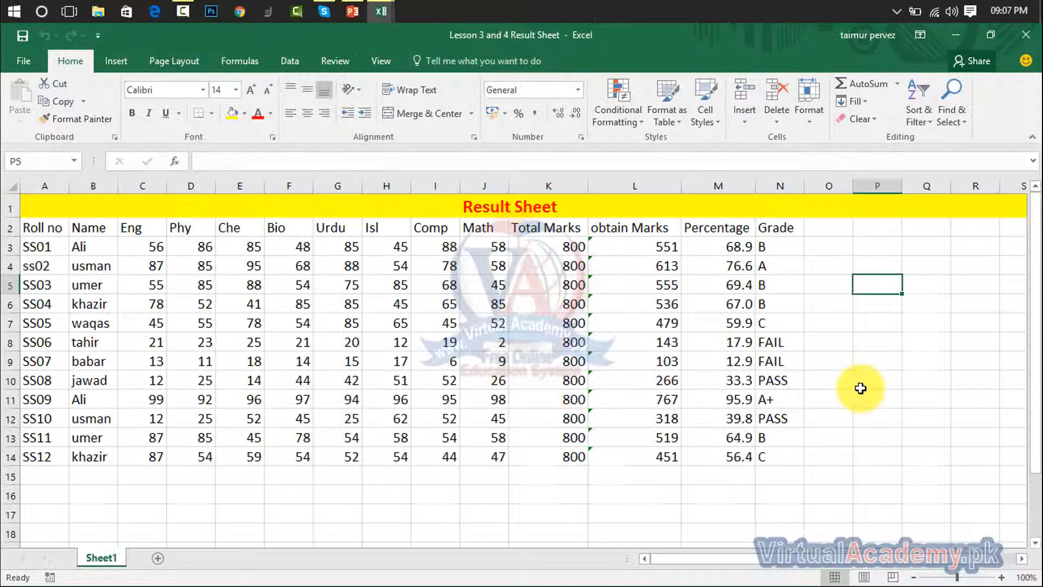
# - Group the Roll no and Name range A2:B14 by rows in the reopened result sheet
pyautogui.moveTo(33, 226); pyautogui.dragTo(105, 456)
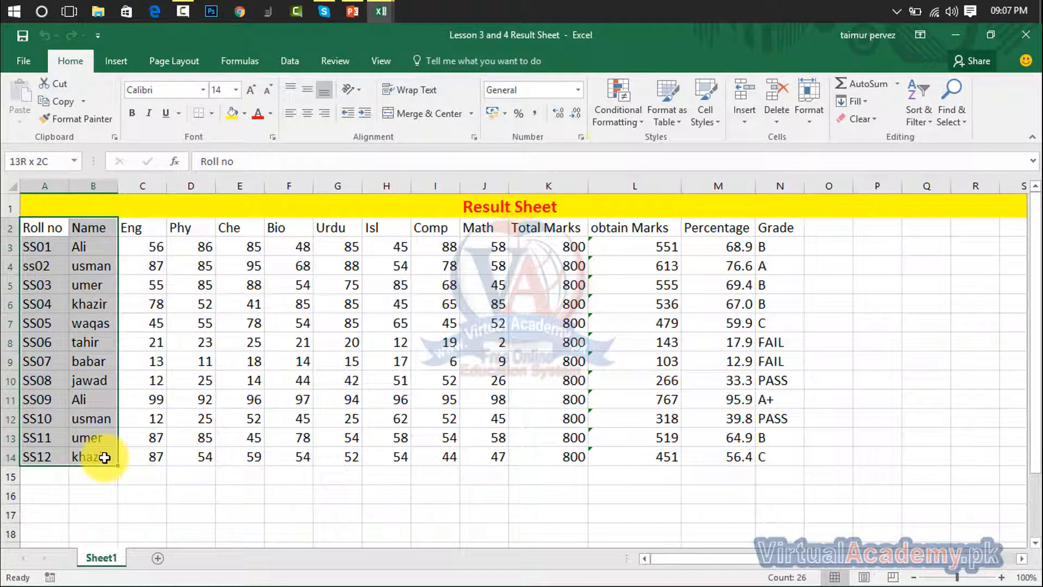
pyautogui.click(288, 58)
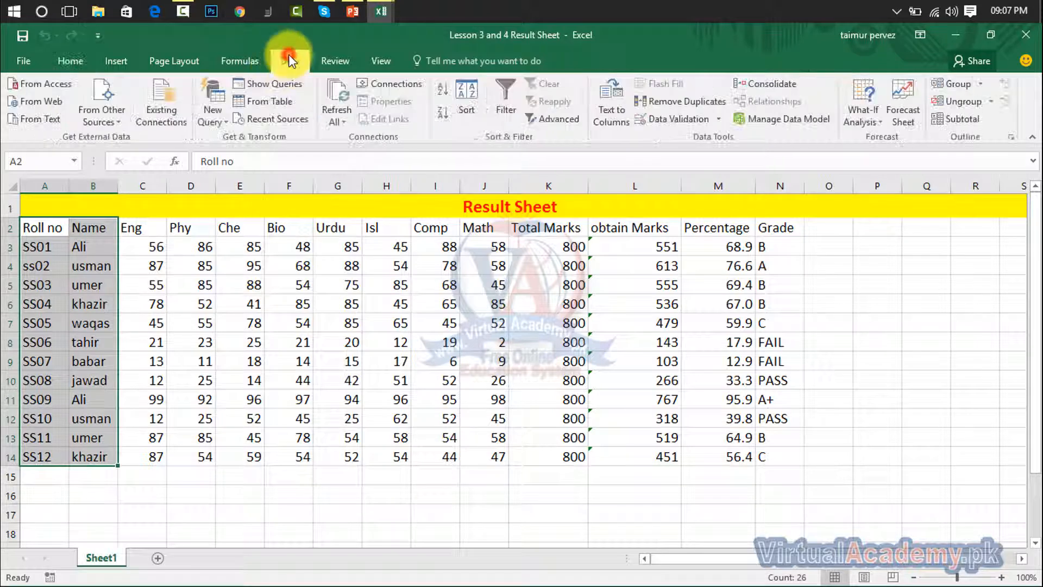
pyautogui.click(960, 87)
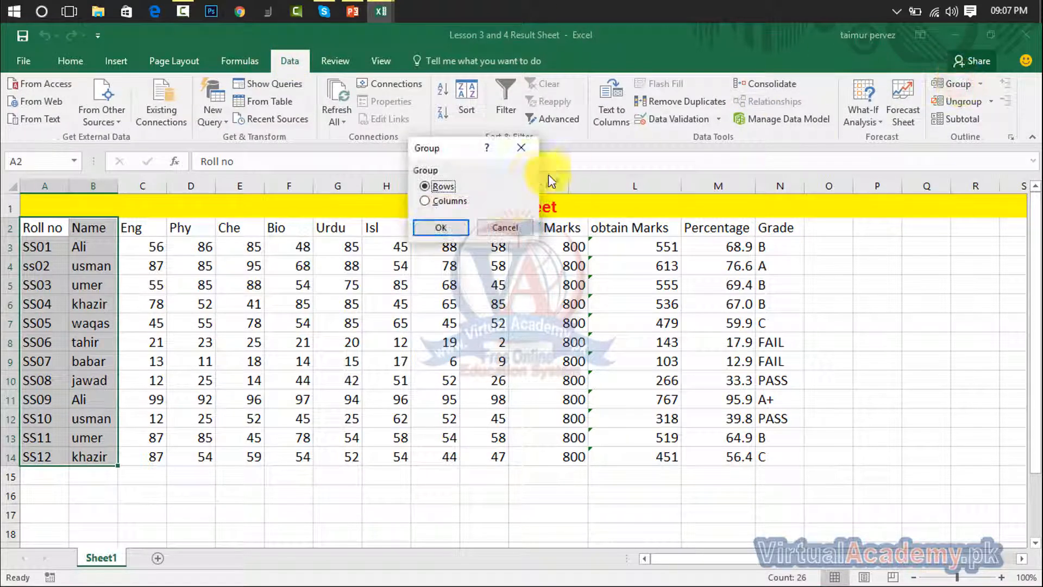
pyautogui.click(438, 226)
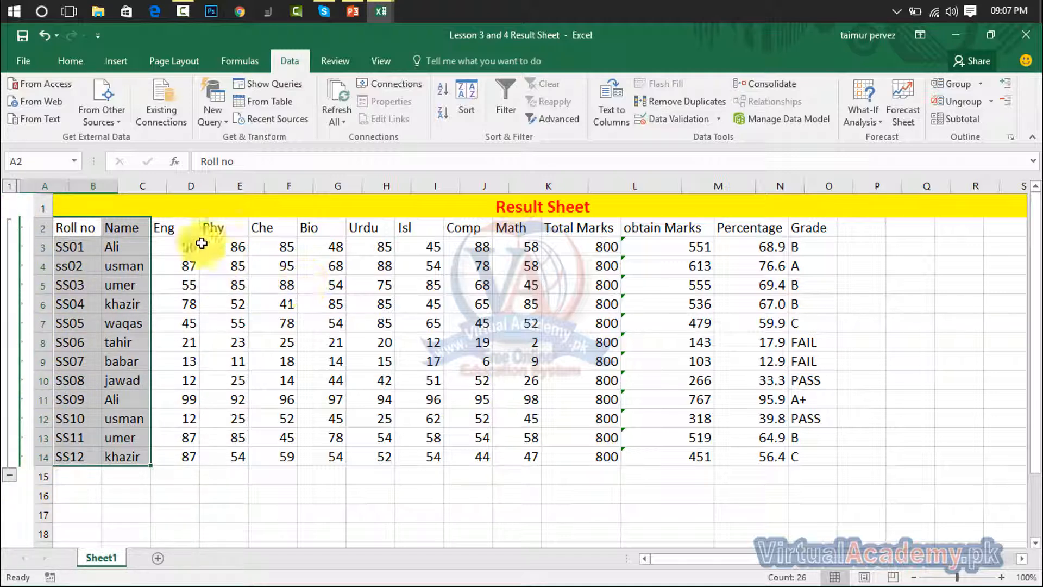
# - Group the subject marks from Eng to Math, C2:J14, by columns
pyautogui.moveTo(173, 231); pyautogui.dragTo(500, 454)
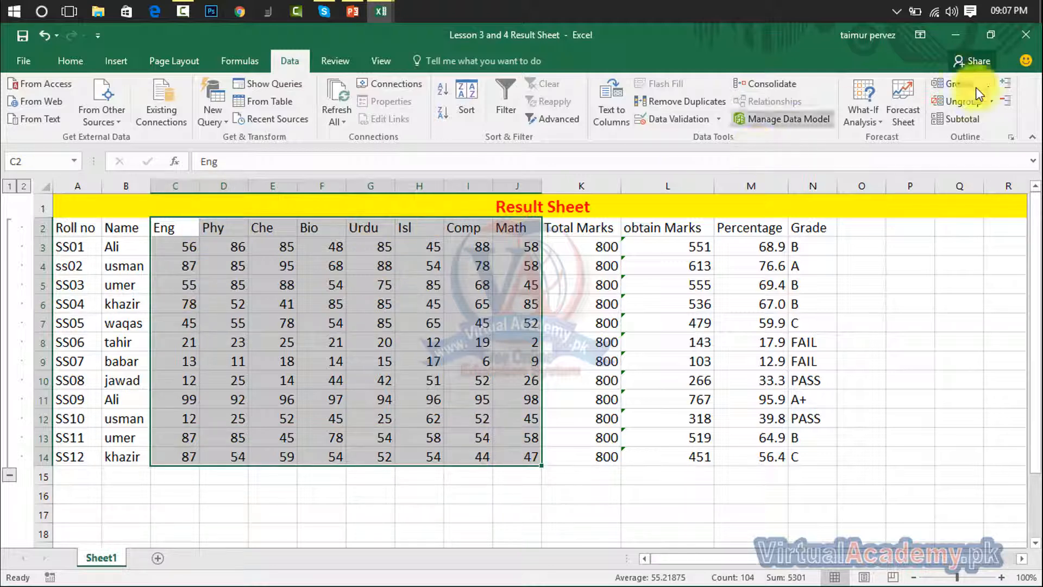
pyautogui.click(945, 86)
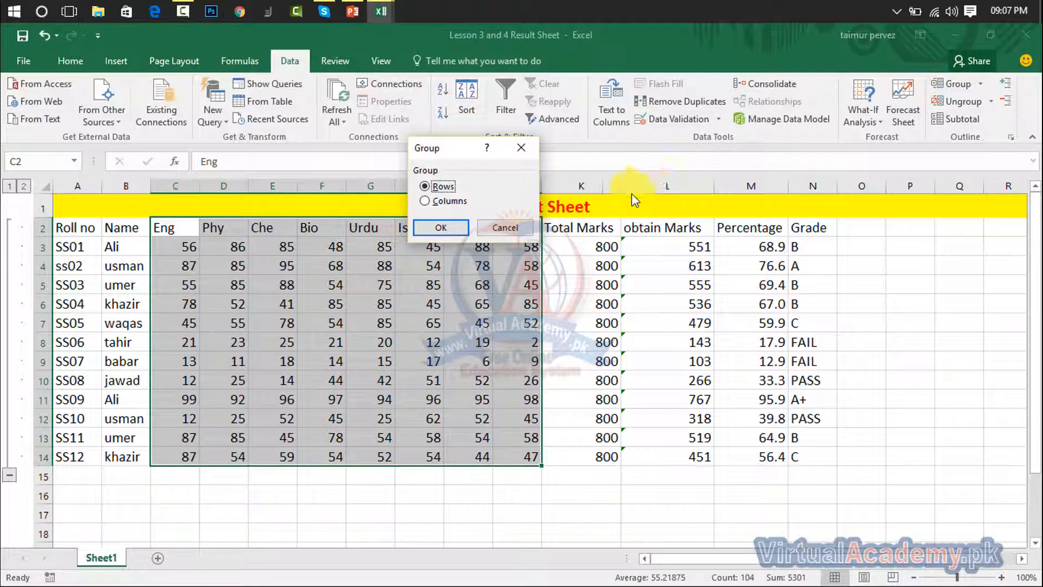
pyautogui.click(431, 227)
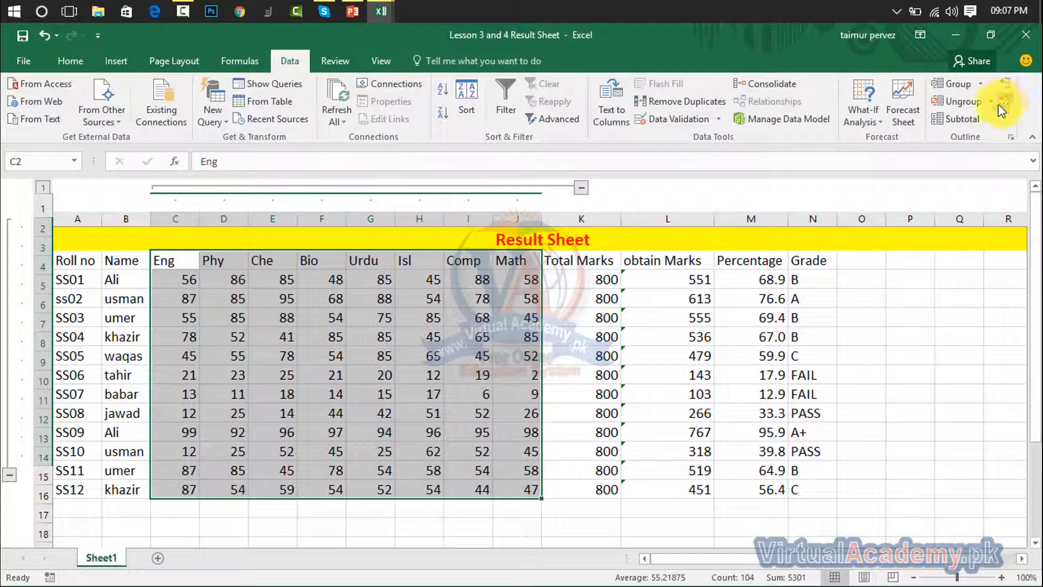
pyautogui.click(659, 278)
pyautogui.click(423, 348)
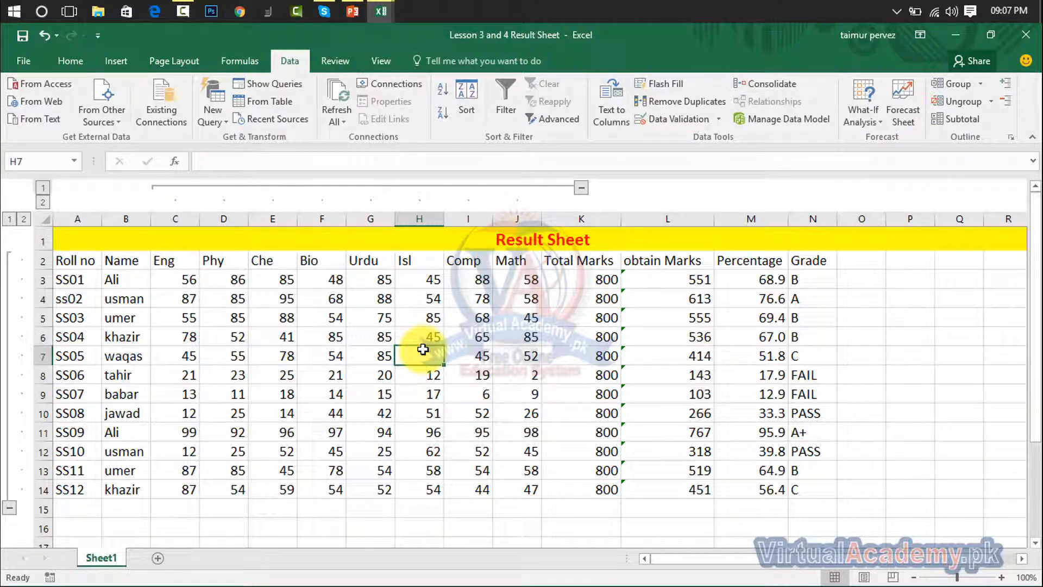
pyautogui.click(318, 316)
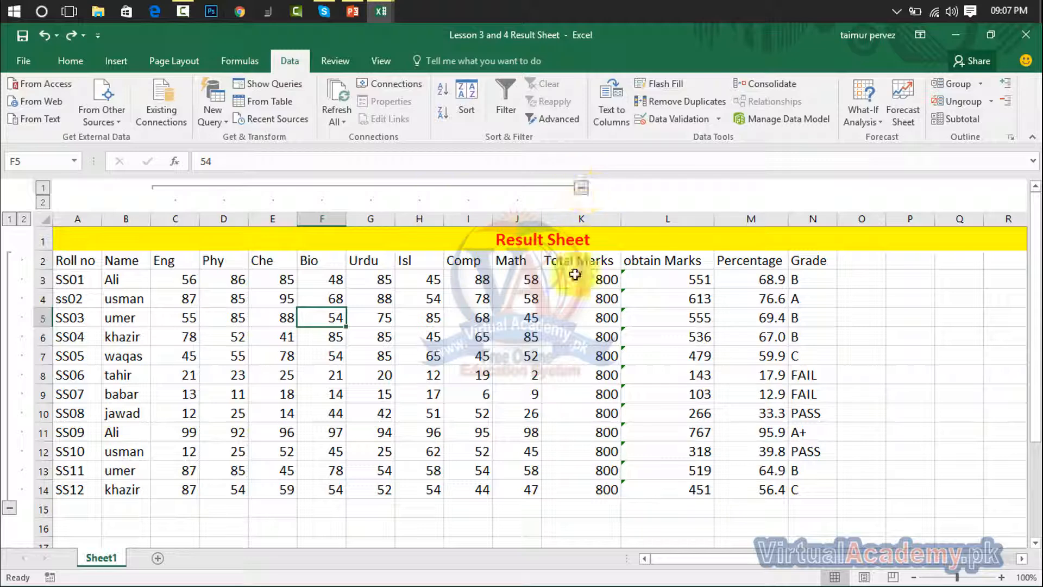
# - Collapse and re-expand the grouped subject columns and the grouped student rows
pyautogui.click(42, 188)
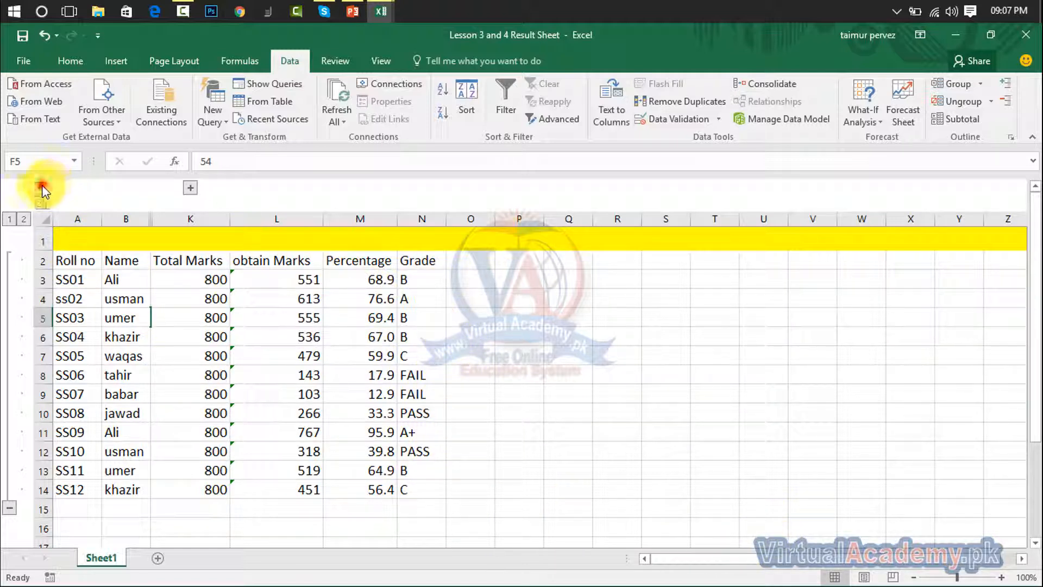
pyautogui.click(43, 201)
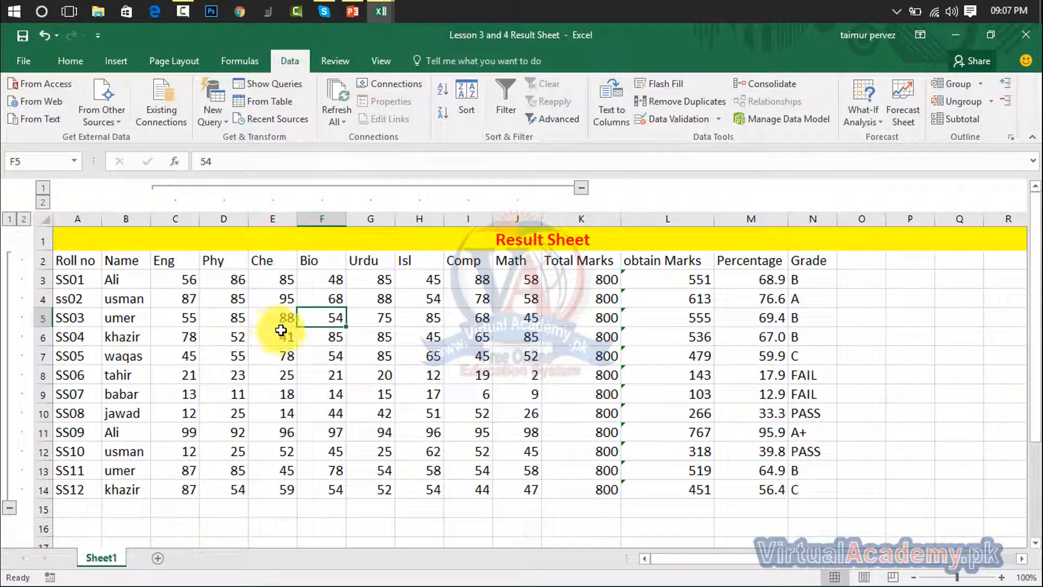
pyautogui.click(12, 220)
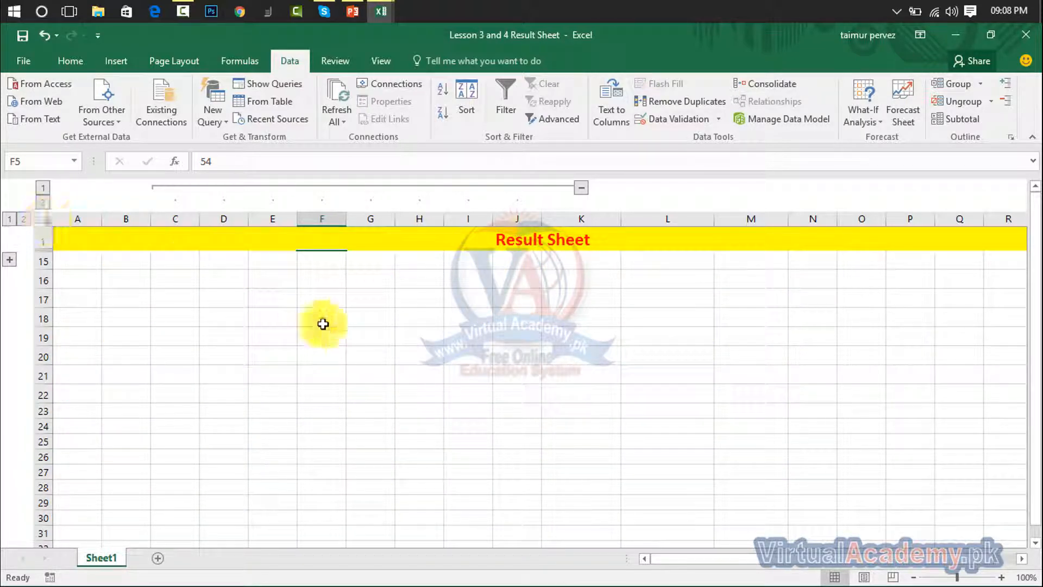
pyautogui.moveTo(885, 565); pyautogui.dragTo(955, 566)
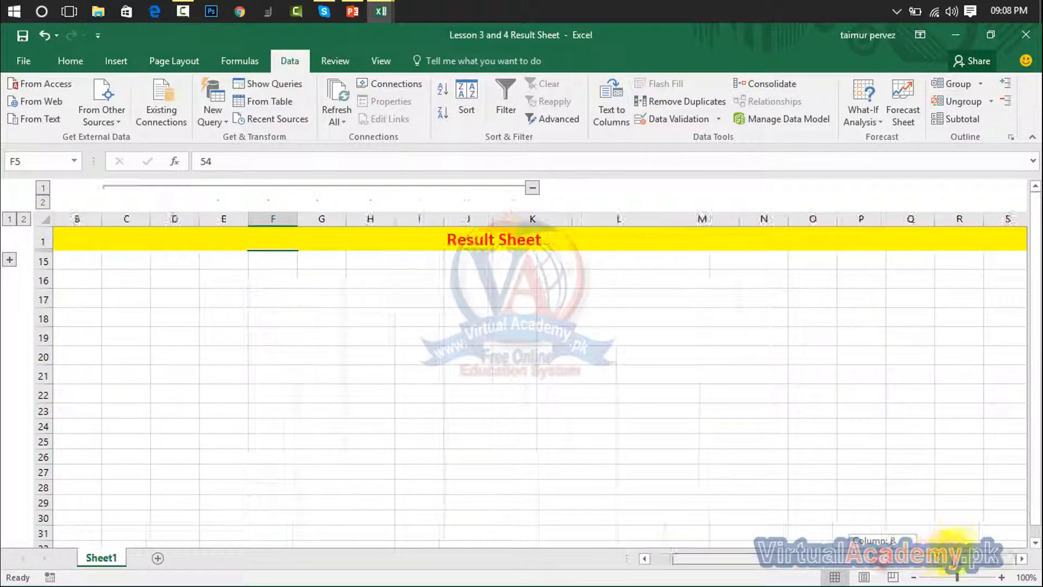
pyautogui.click(46, 189)
pyautogui.click(44, 201)
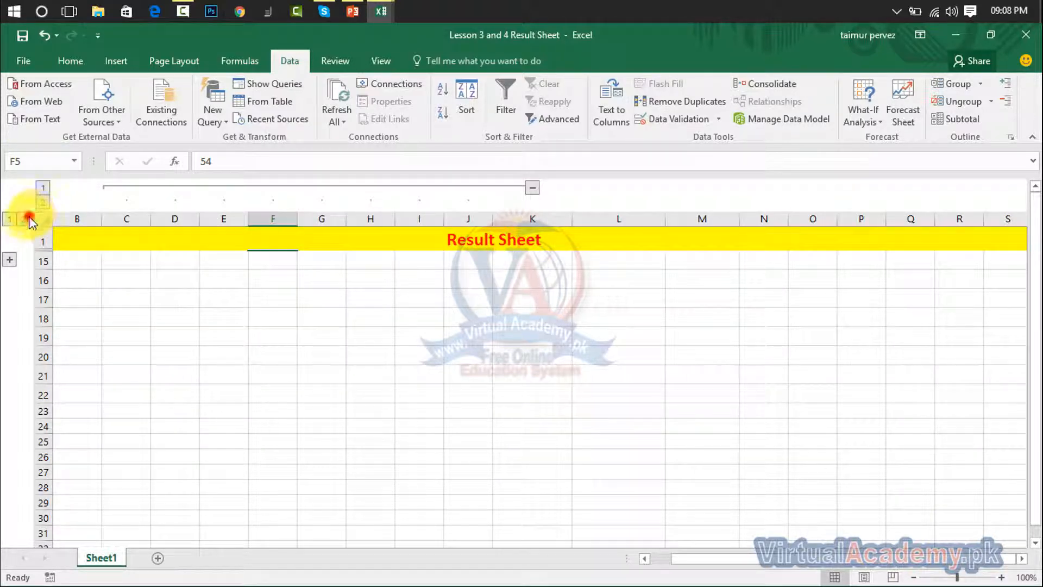
pyautogui.click(24, 219)
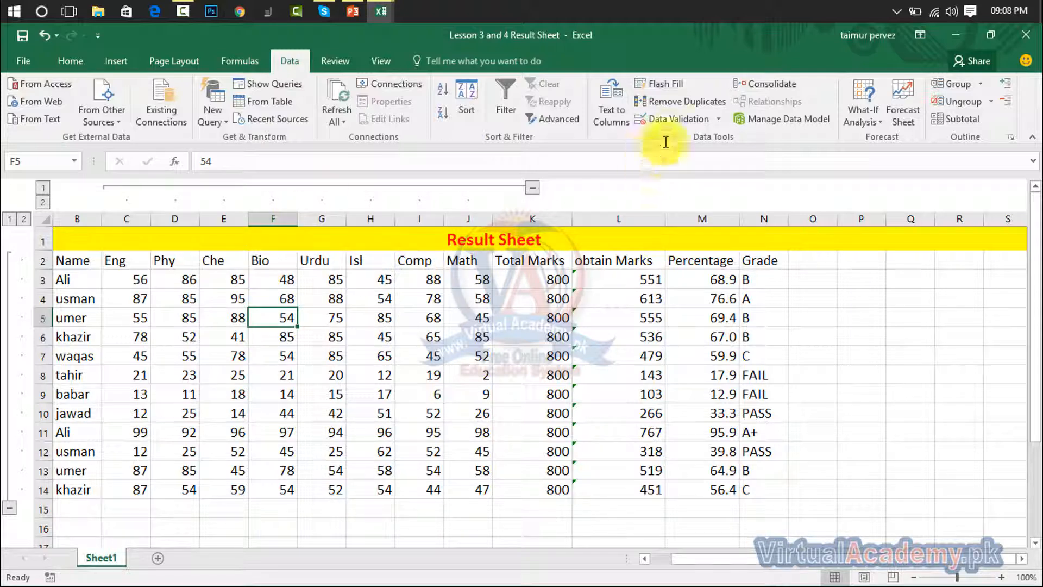
# - Ungroup by rows with only cell F5 selected
pyautogui.click(991, 103)
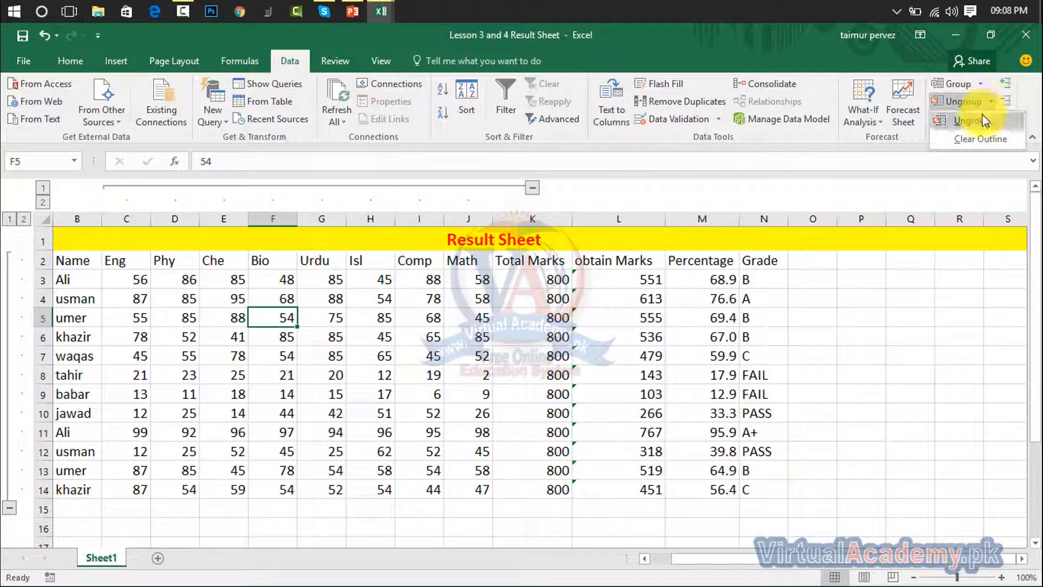
pyautogui.click(979, 122)
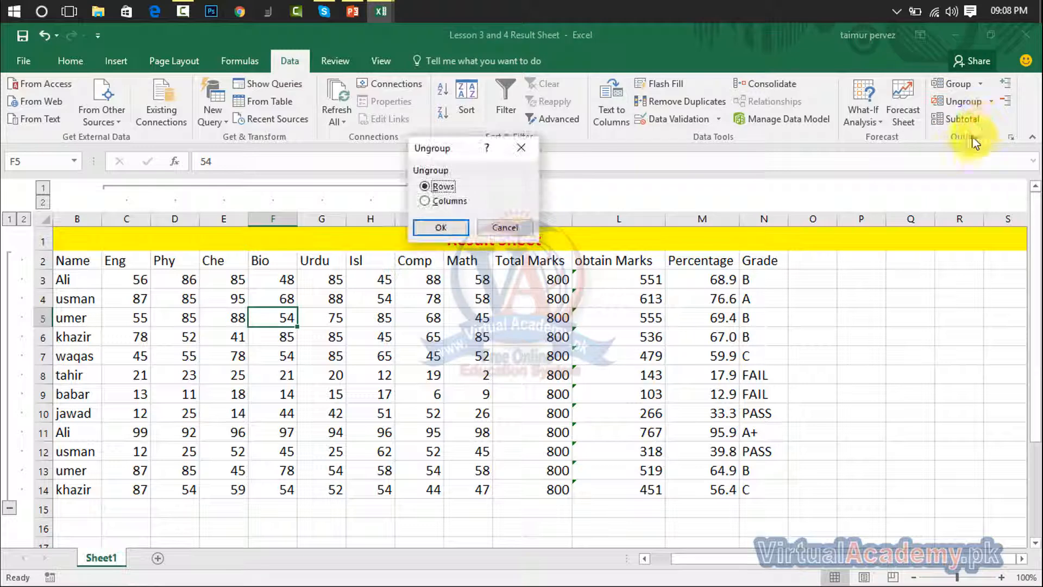
pyautogui.click(451, 234)
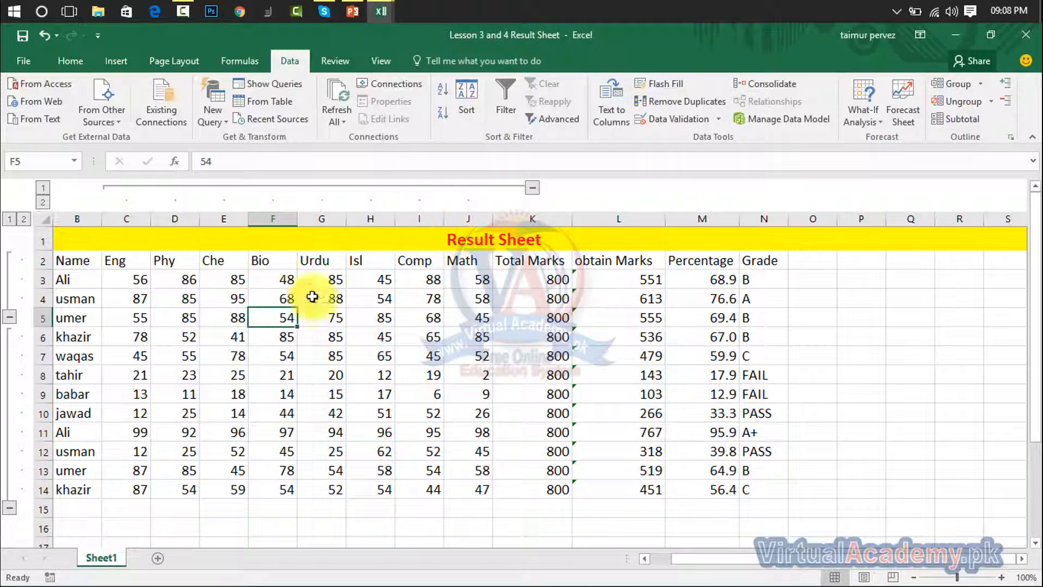
# - Ungroup the Roll no and Name range A2:B14 by rows
pyautogui.moveTo(75, 267); pyautogui.dragTo(82, 484)
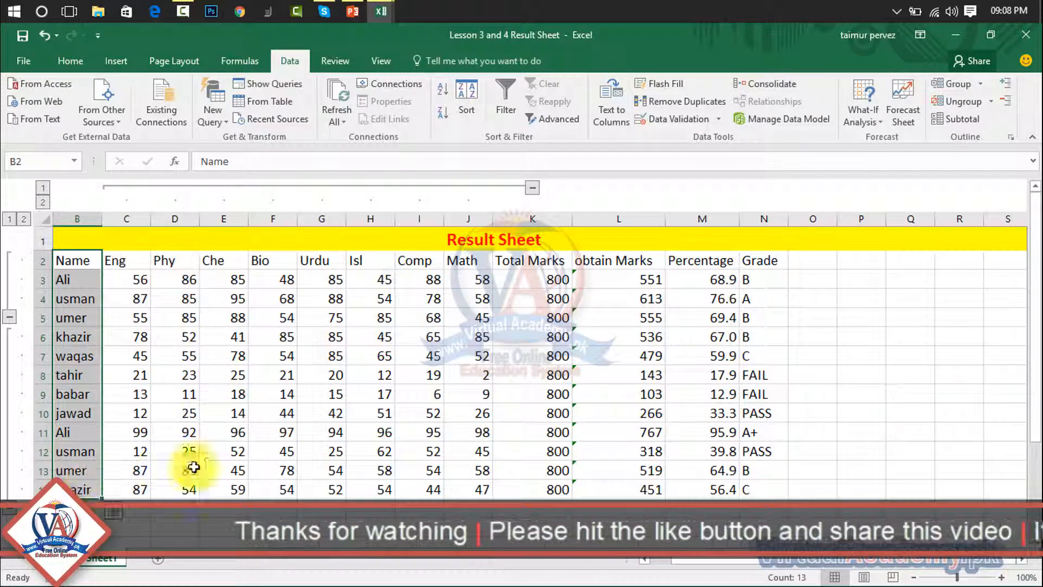
pyautogui.moveTo(684, 567); pyautogui.dragTo(494, 577)
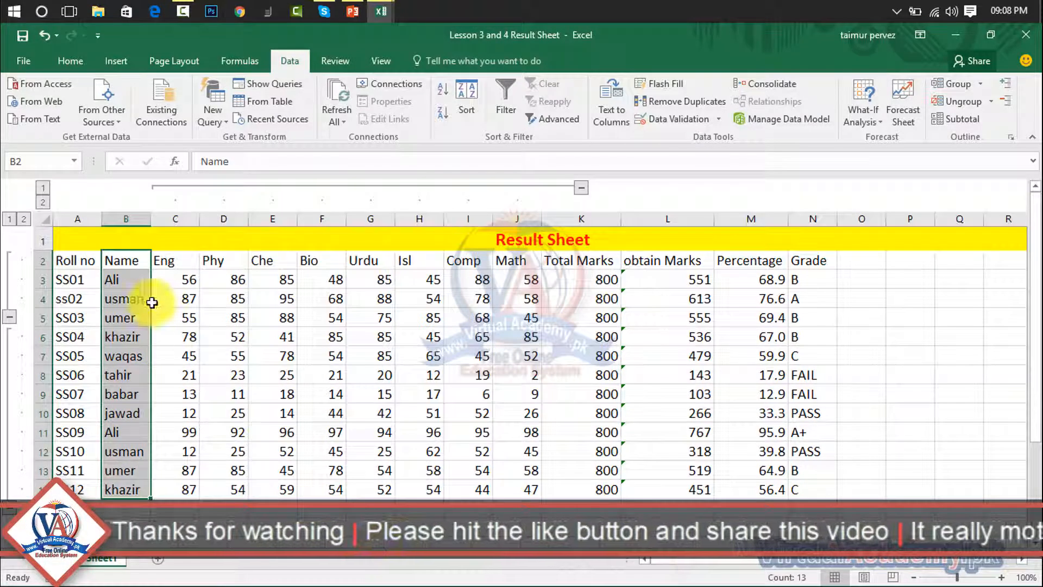
pyautogui.moveTo(127, 261); pyautogui.dragTo(64, 489)
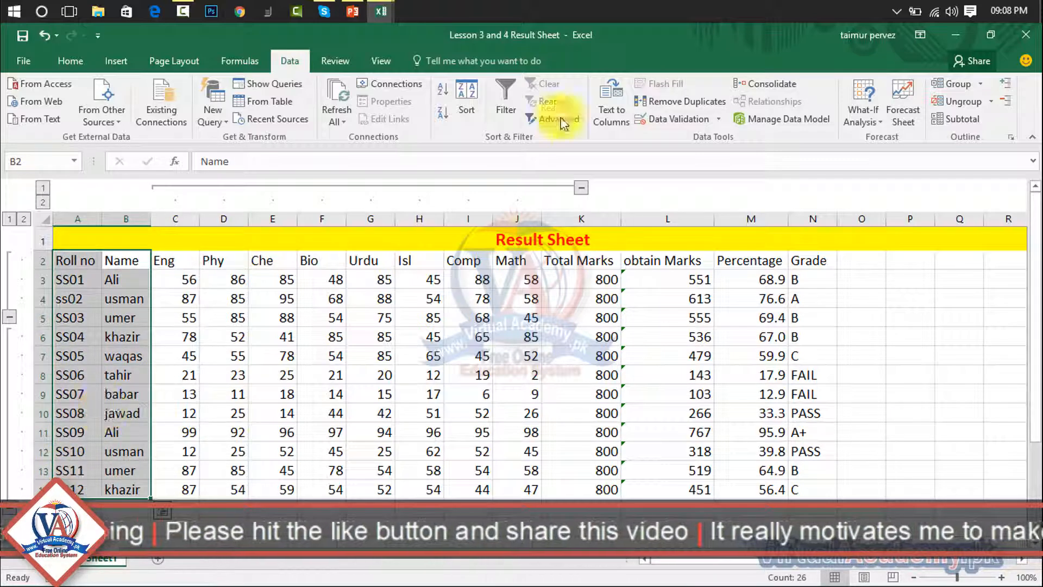
pyautogui.click(964, 101)
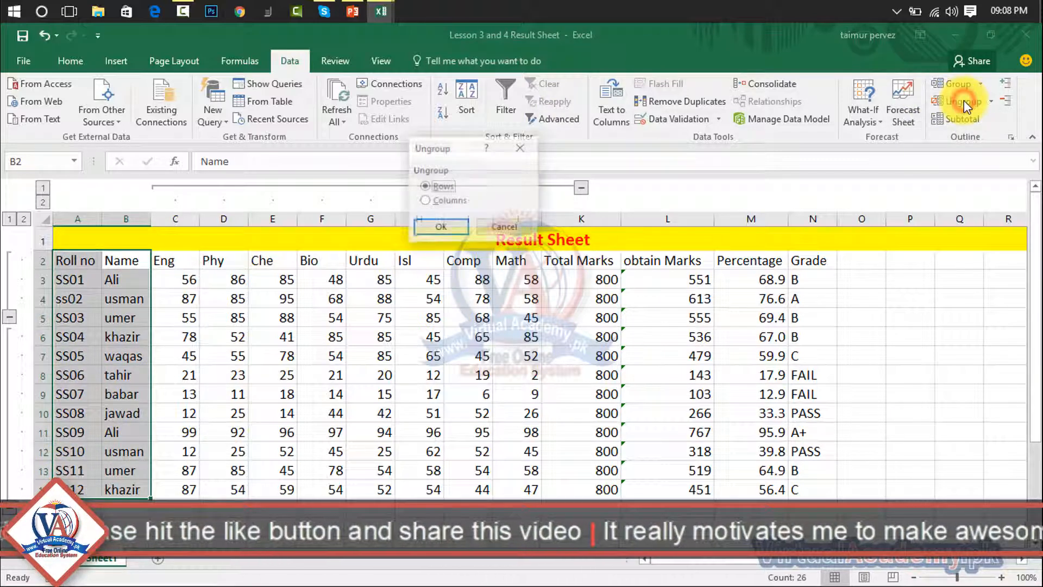
pyautogui.click(438, 227)
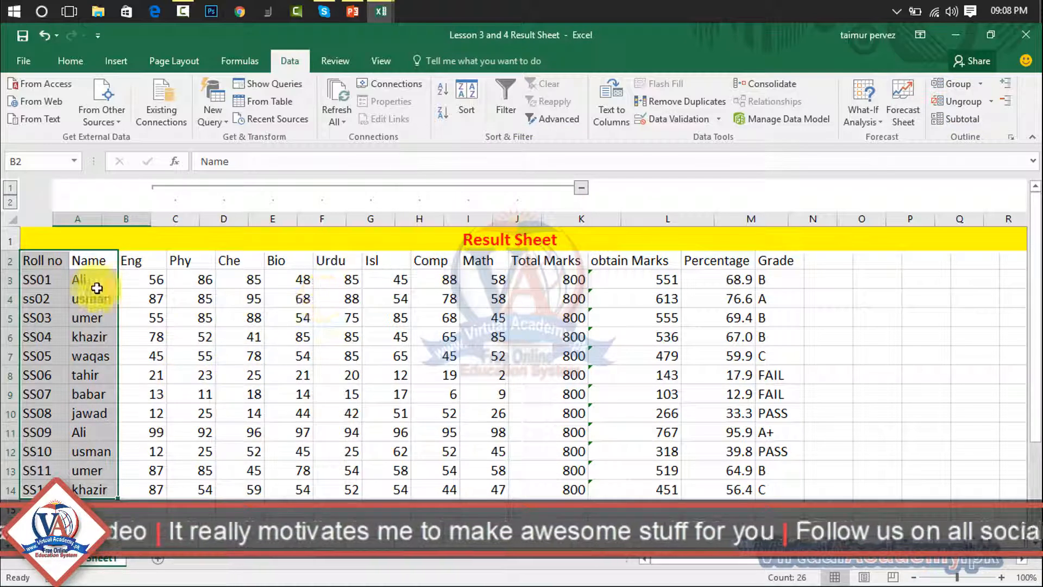
# - Collapse and re-expand the subject column group, and ungroup the range C2:K14 by columns
pyautogui.click(149, 187)
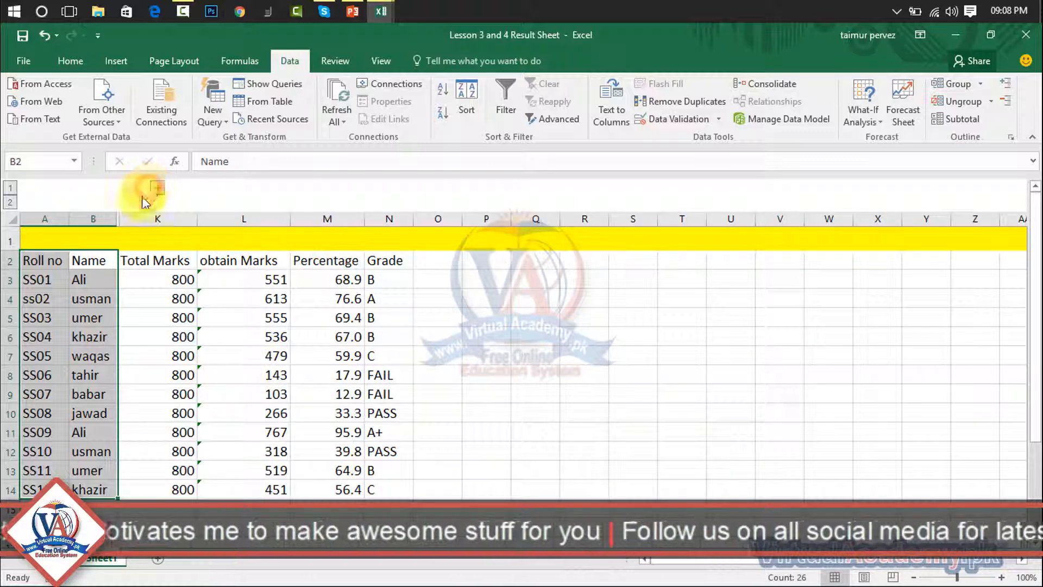
pyautogui.click(158, 190)
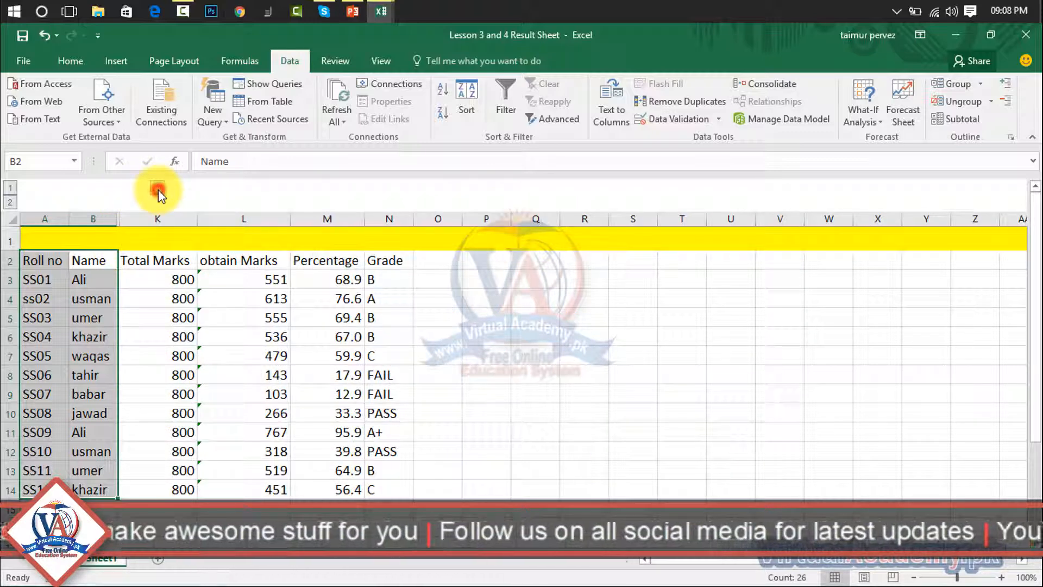
pyautogui.click(89, 264)
pyautogui.moveTo(212, 255); pyautogui.dragTo(516, 494)
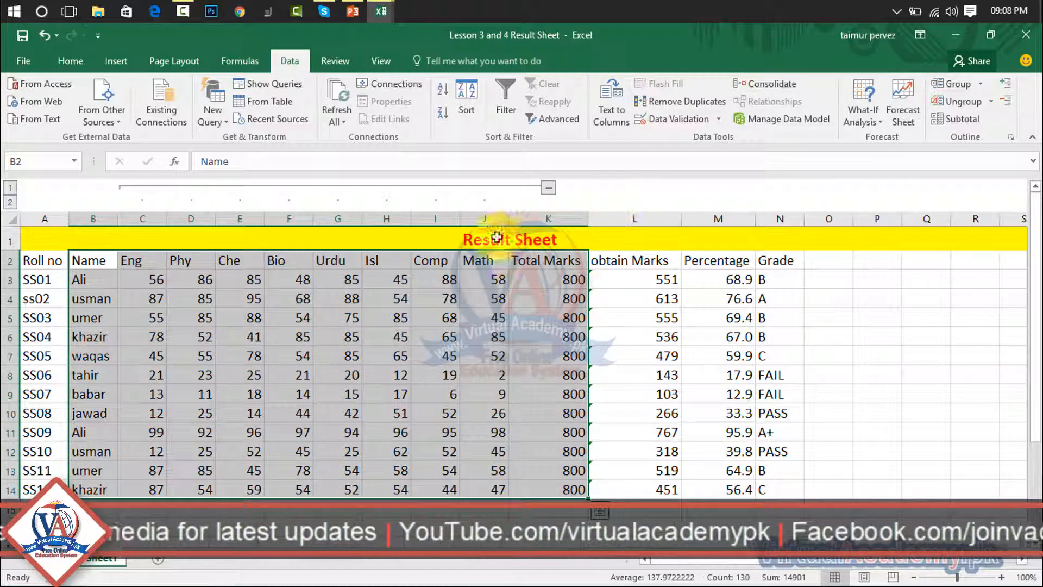
pyautogui.click(145, 260)
pyautogui.moveTo(157, 260); pyautogui.dragTo(557, 485)
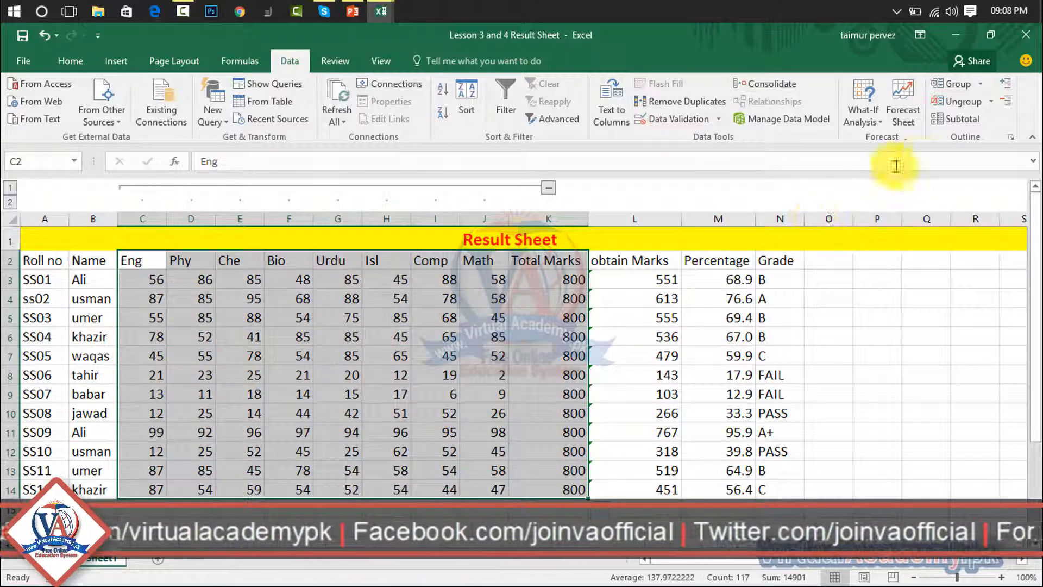
pyautogui.click(963, 103)
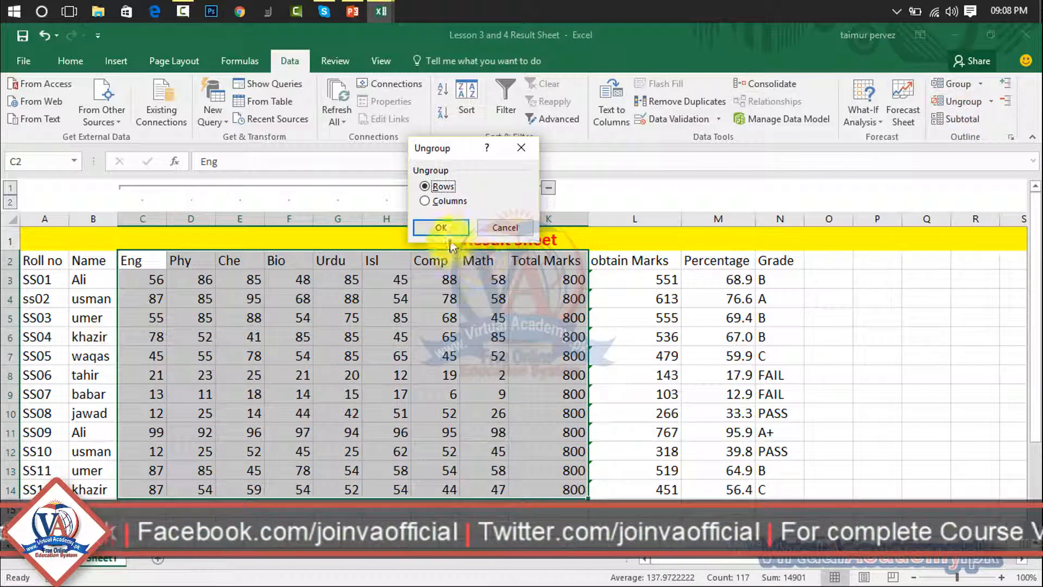
pyautogui.click(440, 227)
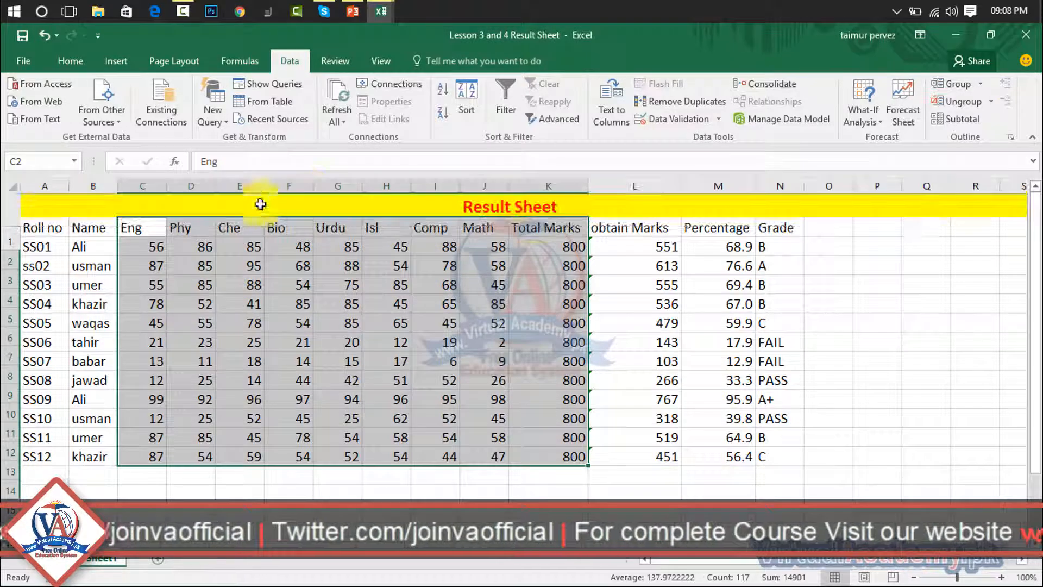
pyautogui.click(869, 358)
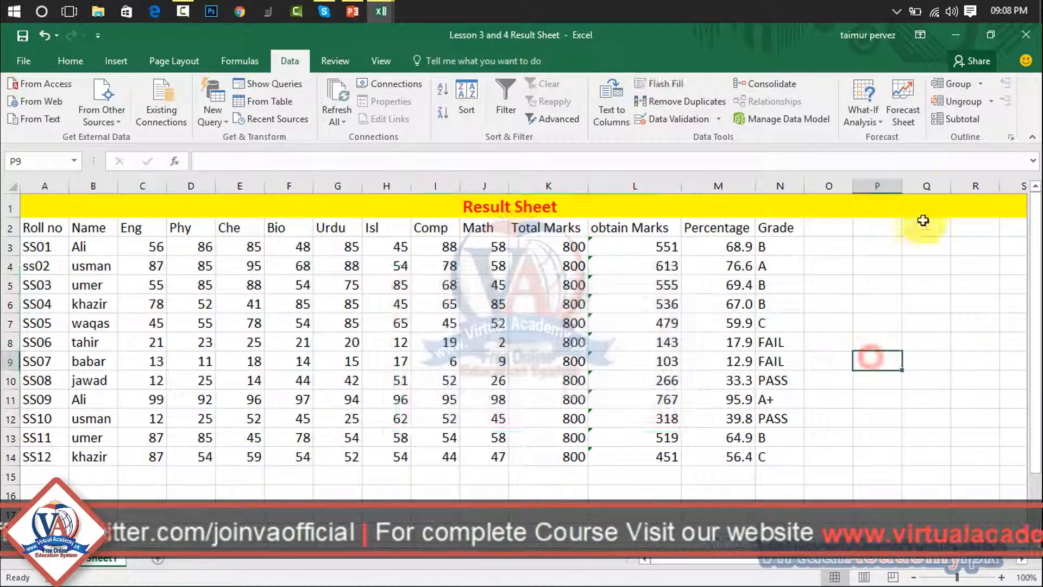
# - Add Sum subtotals at each change in obtain Marks for L3:L15, using the row above as labels
pyautogui.click(559, 478)
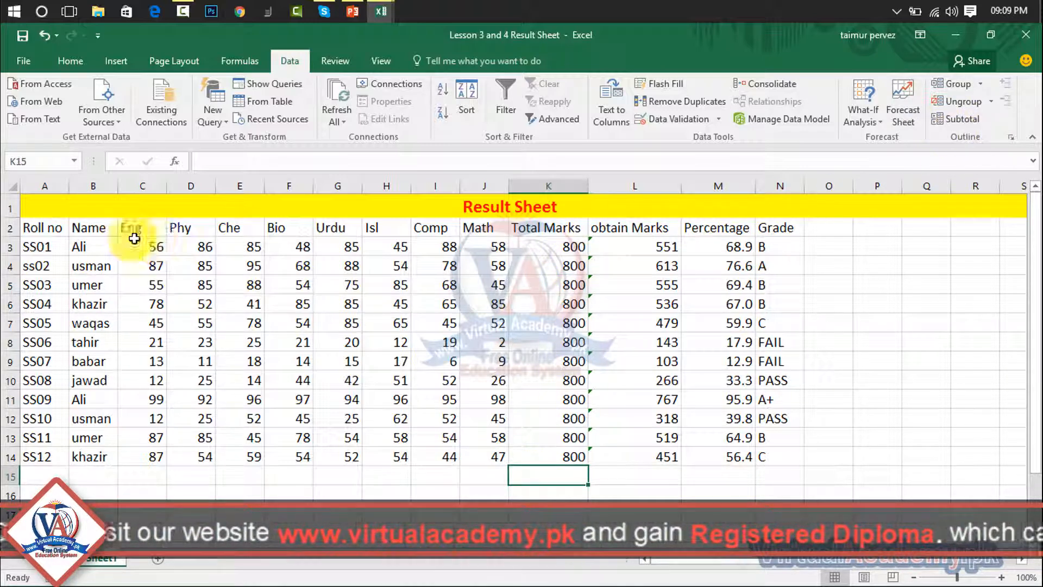
pyautogui.moveTo(557, 241); pyautogui.dragTo(525, 462)
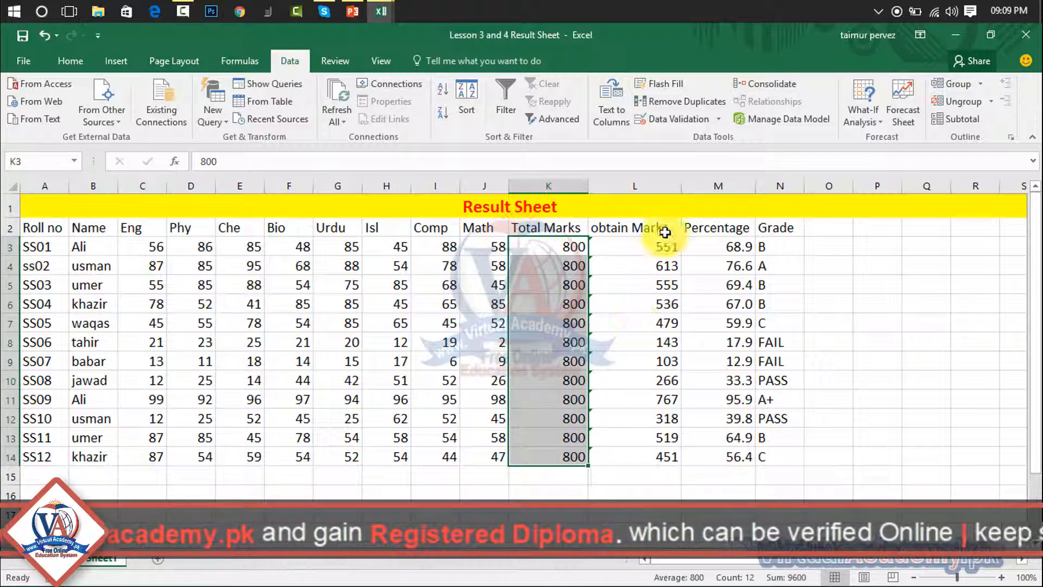
pyautogui.moveTo(660, 244); pyautogui.dragTo(644, 477)
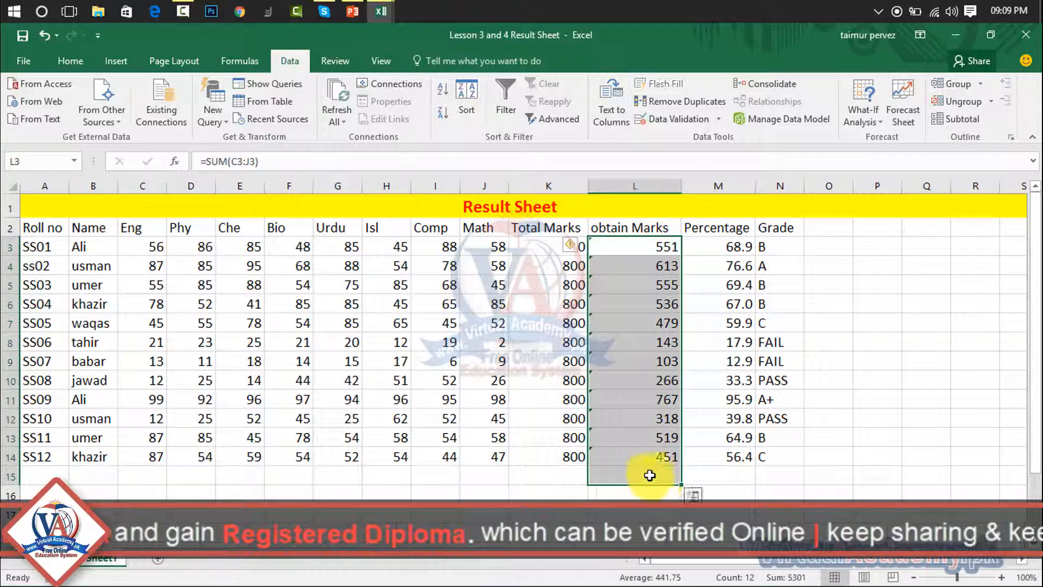
pyautogui.click(965, 120)
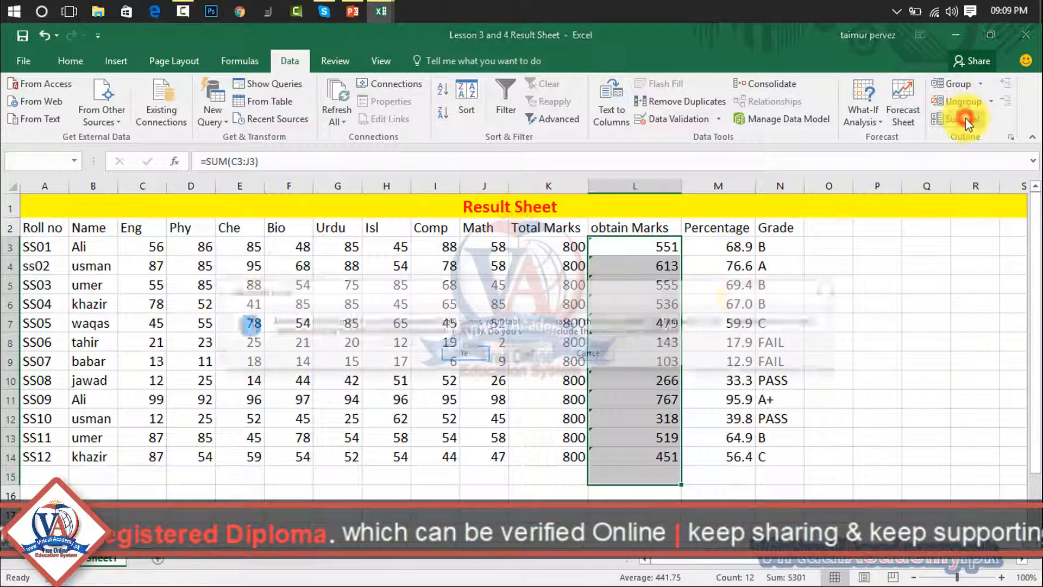
pyautogui.click(471, 354)
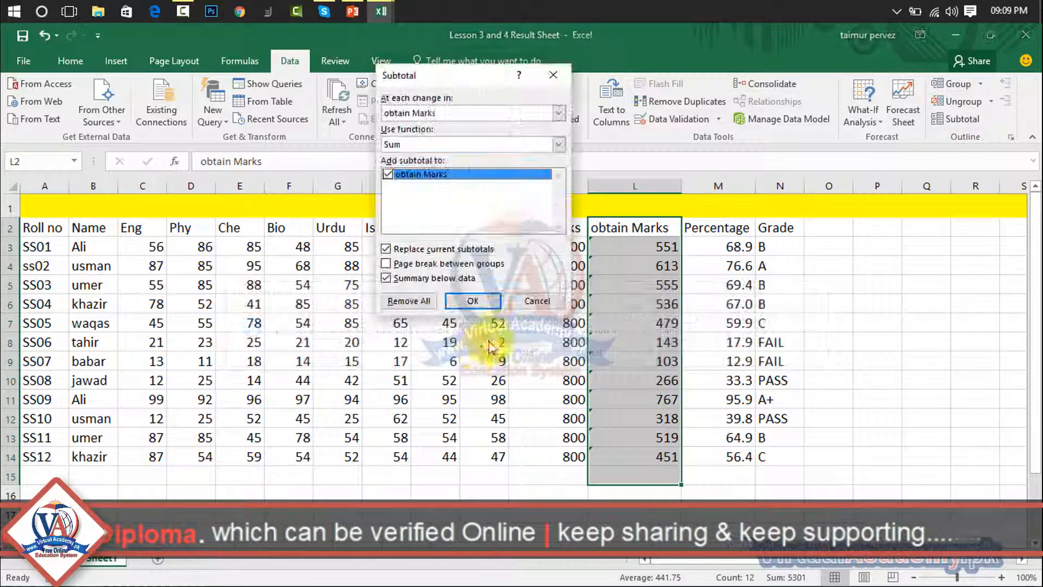
pyautogui.click(472, 300)
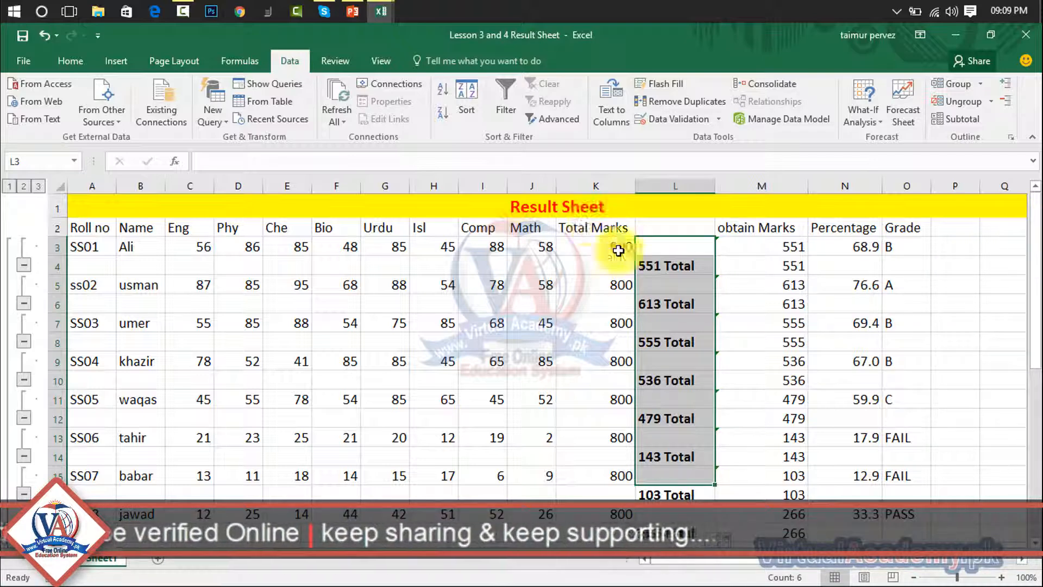
# - Review the subtotal rows down to the Grand Total cell M28 and undo the subtotals
pyautogui.click(660, 268)
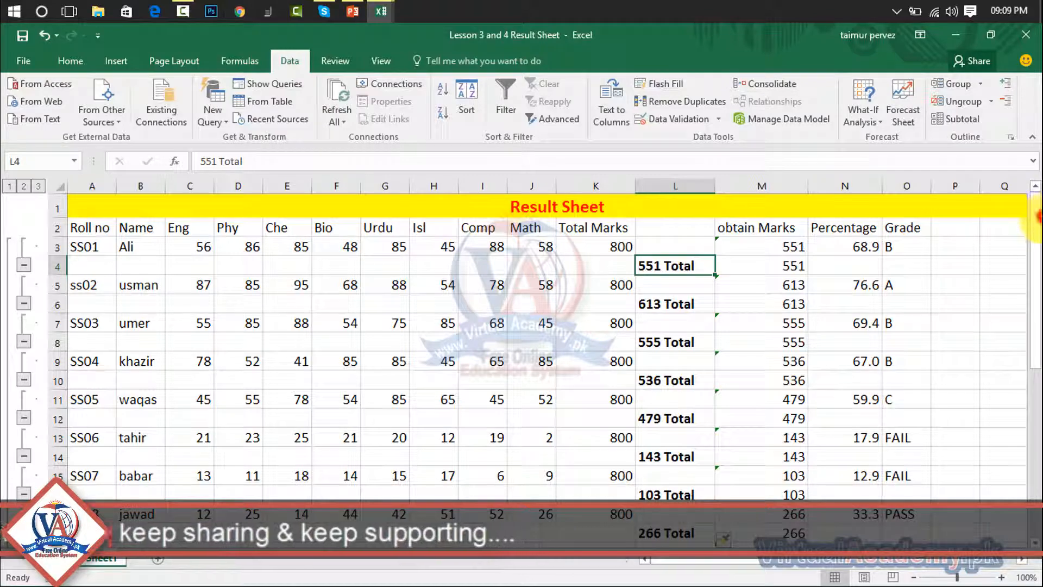
pyautogui.moveTo(1036, 360); pyautogui.dragTo(1036, 543)
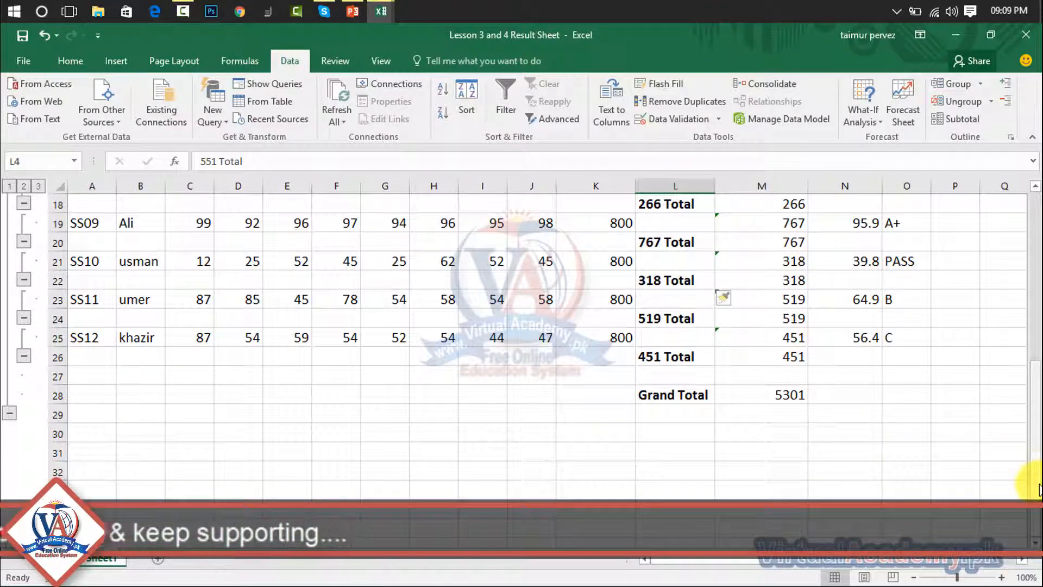
pyautogui.moveTo(1032, 484); pyautogui.dragTo(1032, 429)
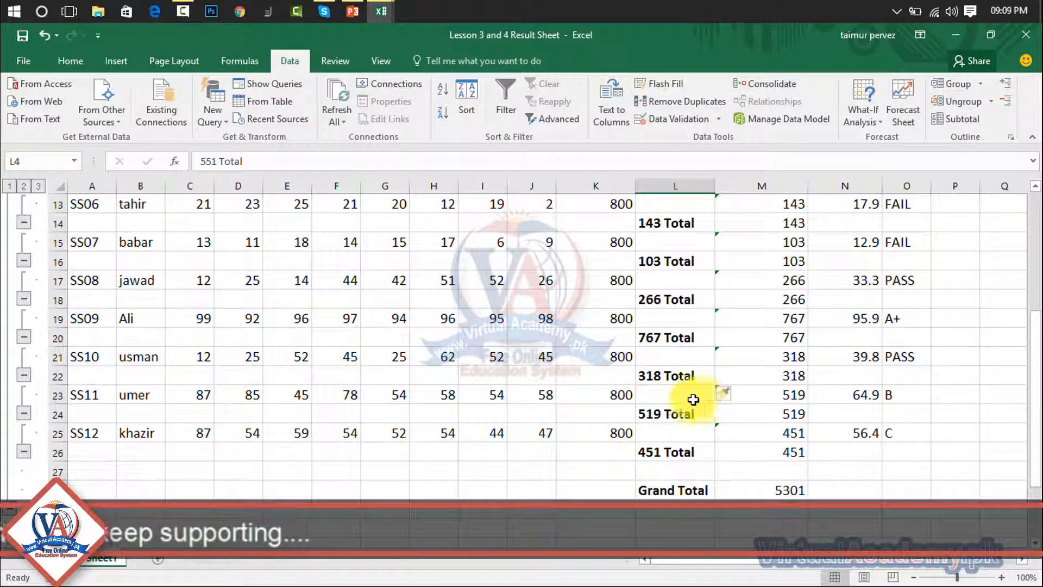
pyautogui.click(787, 490)
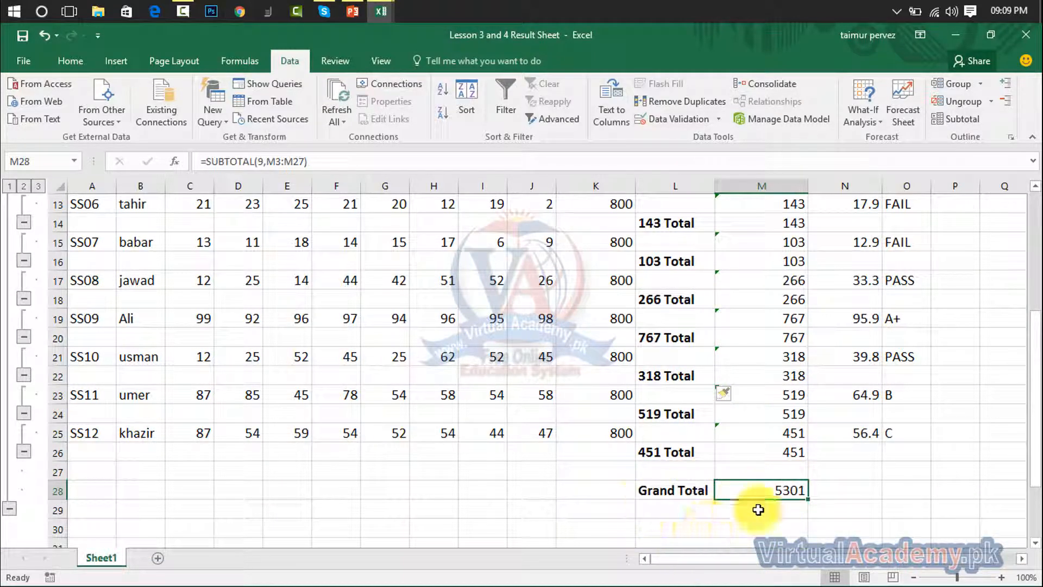
pyautogui.hotkey('ctrl', 'z')
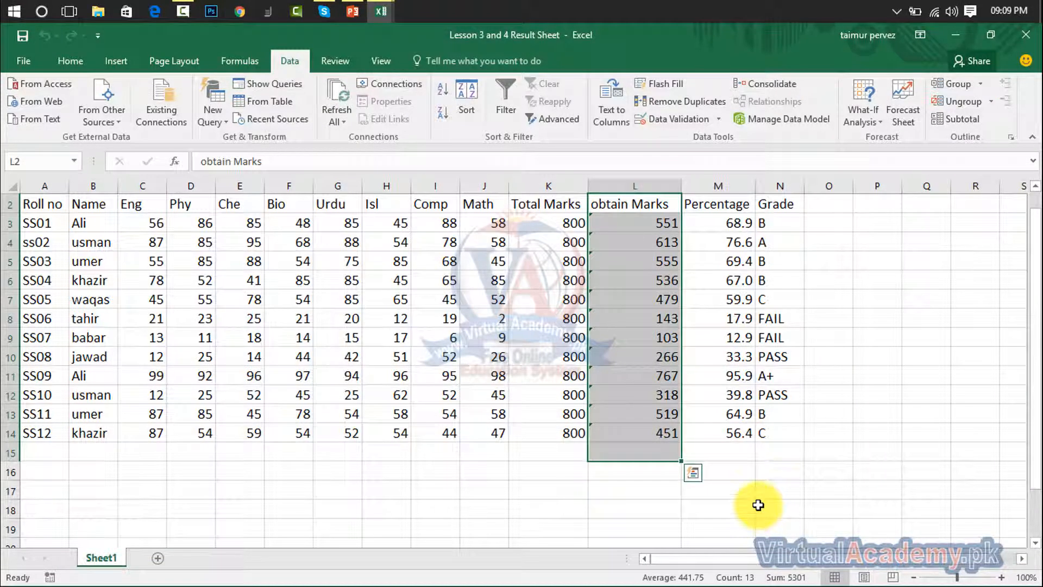
pyautogui.click(962, 380)
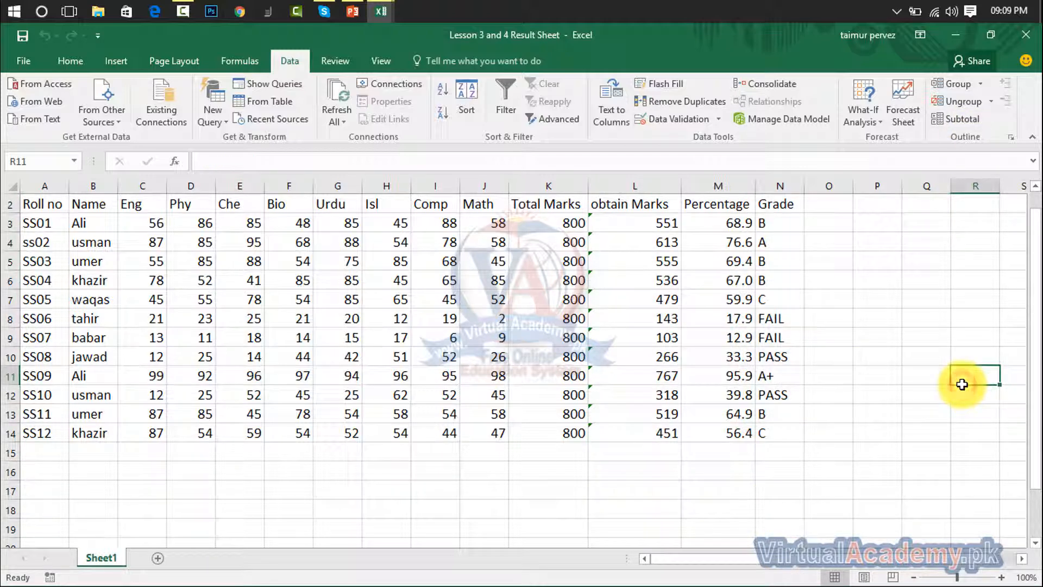